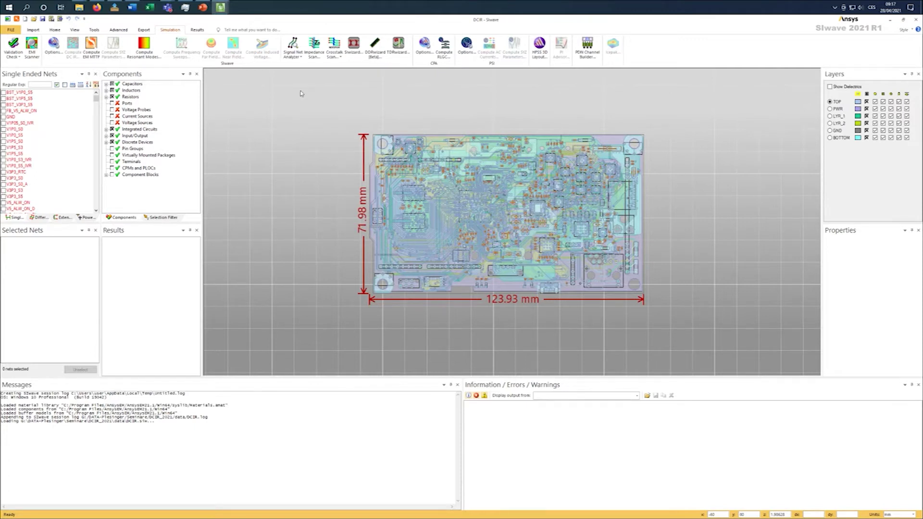
# Examine the board layout up close, including IC U3A1 and the surrounding integrated circuits
pyautogui.scroll(2, 469, 187)
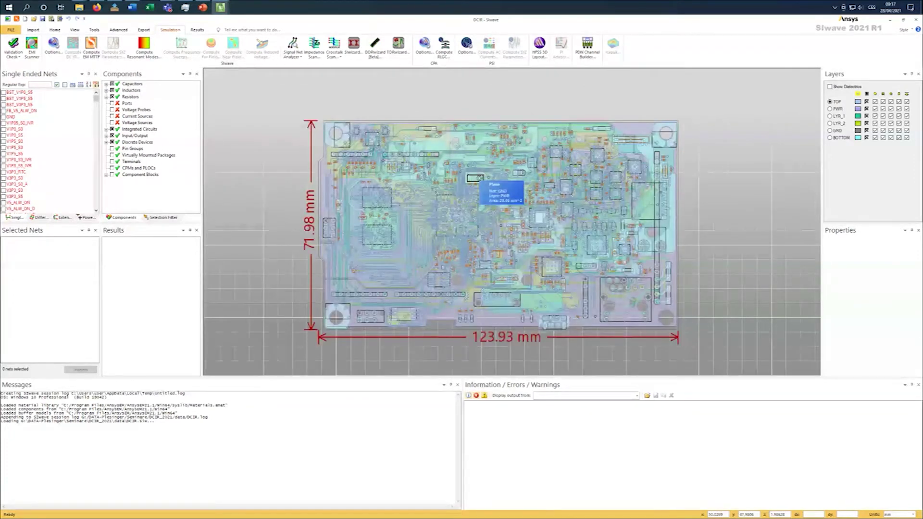
pyautogui.scroll(5, 479, 178)
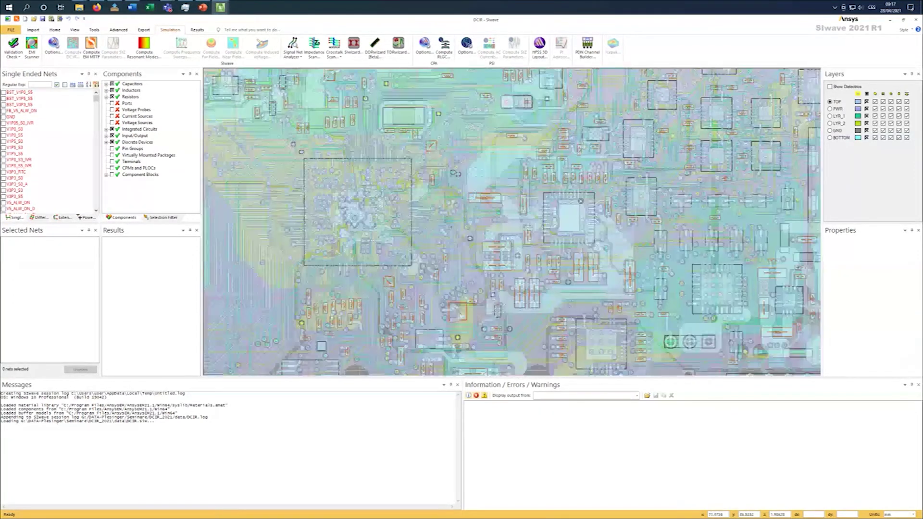
pyautogui.click(604, 189)
pyautogui.click(584, 267)
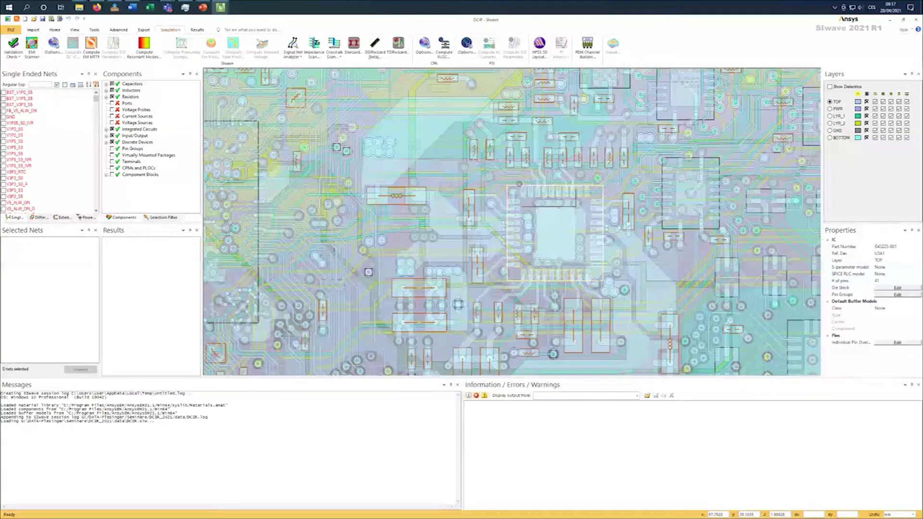
pyautogui.scroll(-3, 518, 183)
pyautogui.scroll(-2, 520, 184)
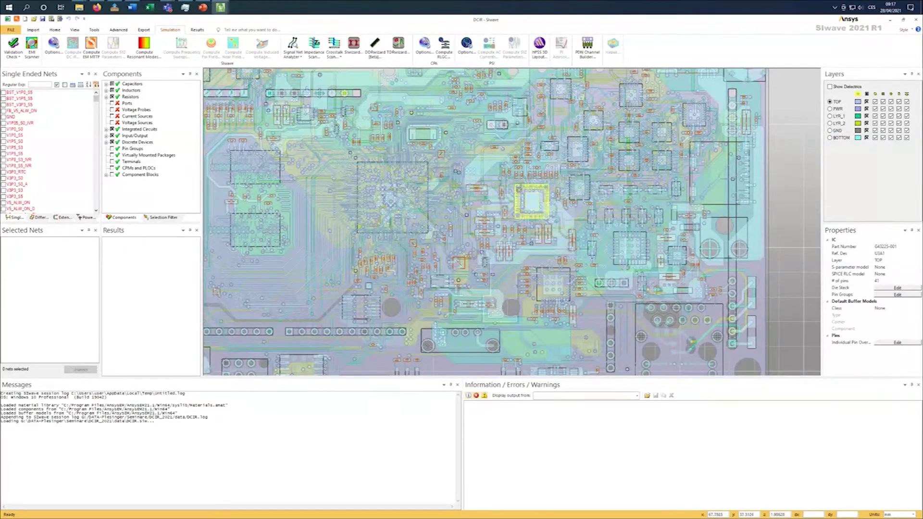
pyautogui.scroll(5, 519, 184)
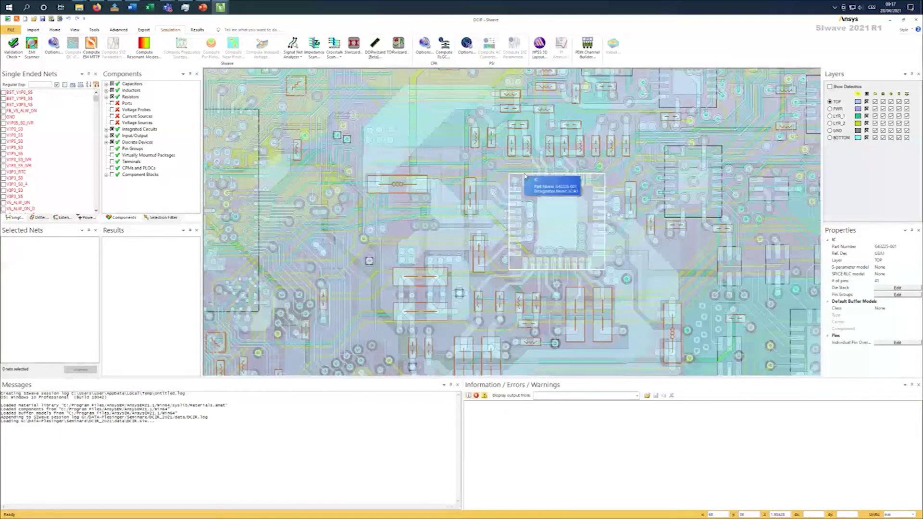
pyautogui.scroll(-8, 521, 173)
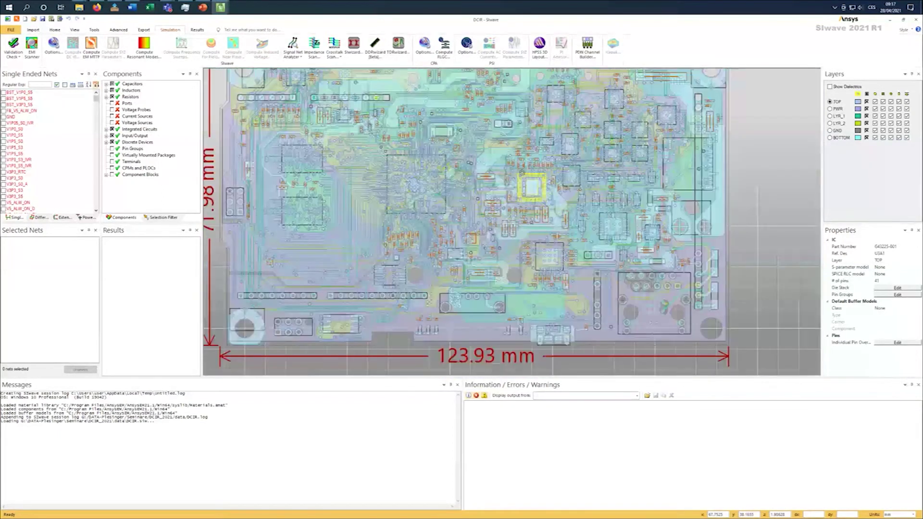
pyautogui.click(773, 234)
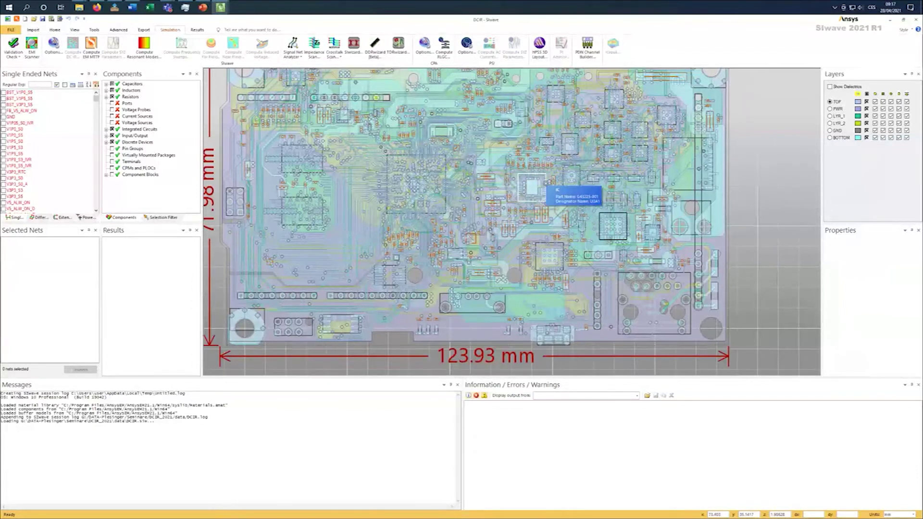
pyautogui.scroll(-2, 528, 192)
pyautogui.scroll(6, 488, 207)
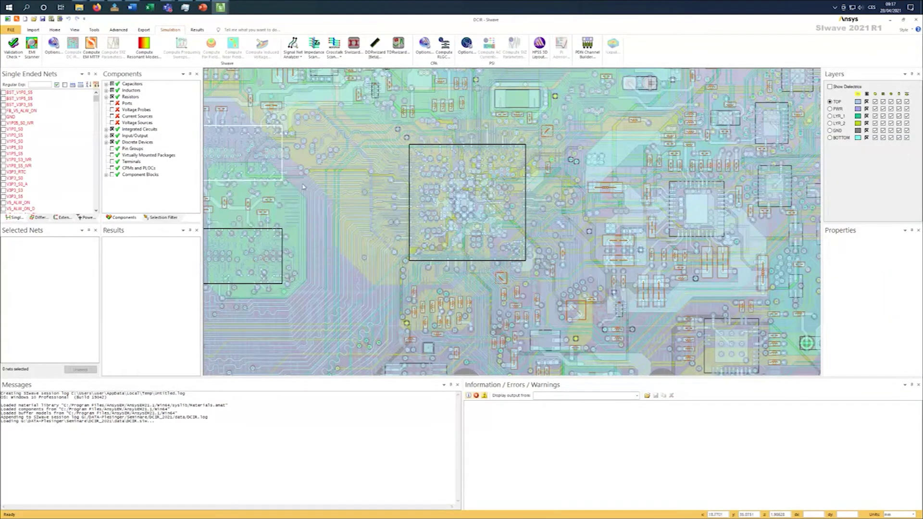
# Hide the PWR, LYR_1, LYR_2 and BOTTOM layers of the board
pyautogui.scroll(-3, 304, 187)
pyautogui.click(866, 108)
pyautogui.click(866, 116)
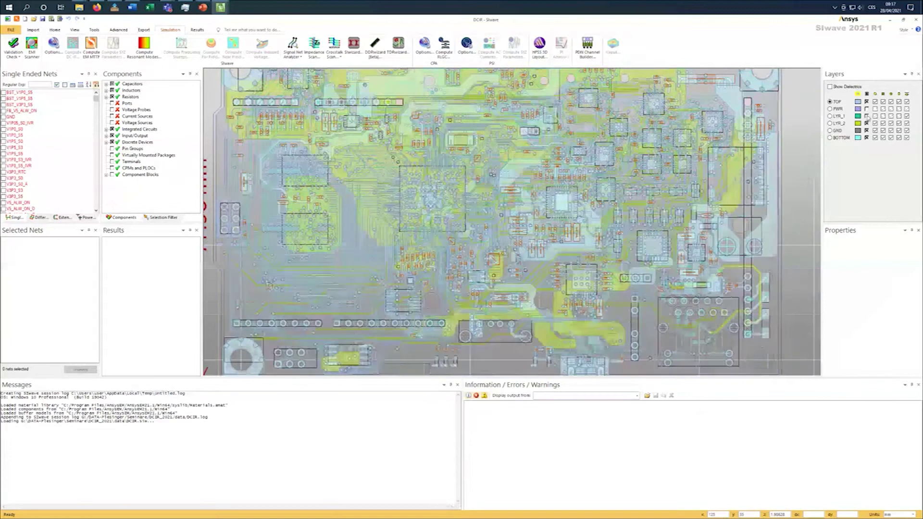
pyautogui.click(866, 123)
pyautogui.click(866, 137)
pyautogui.scroll(-3, 651, 314)
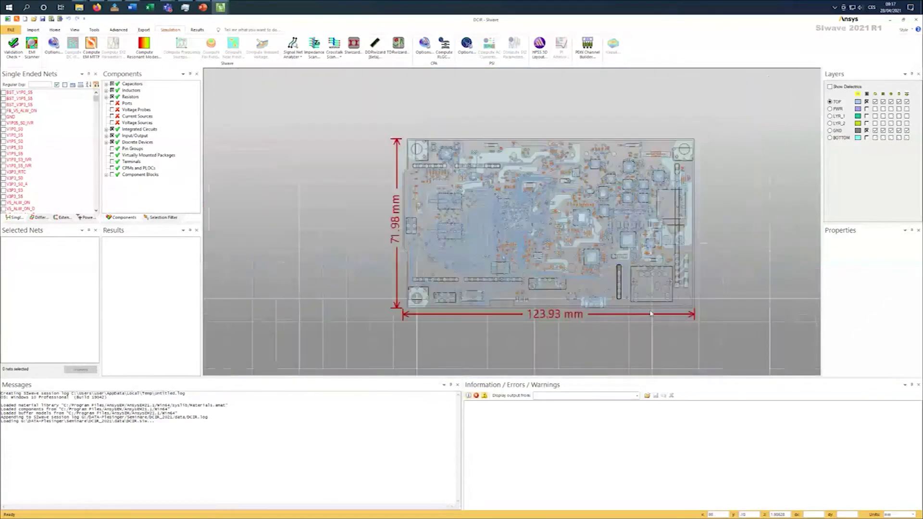
# Isolate the GND layer by hiding TOP, select its plane to examine the shape, and show TOP again
pyautogui.click(865, 101)
pyautogui.scroll(3, 572, 283)
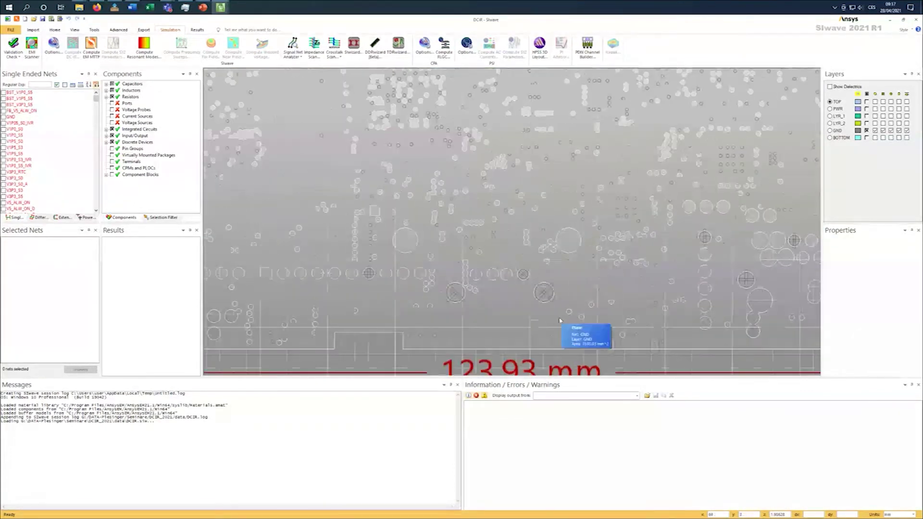
pyautogui.click(559, 320)
pyautogui.scroll(-5, 557, 312)
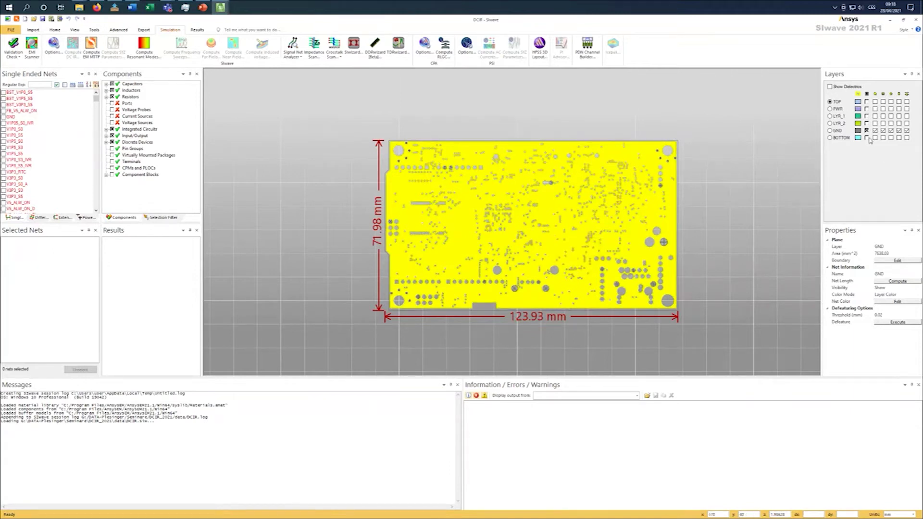
pyautogui.click(717, 247)
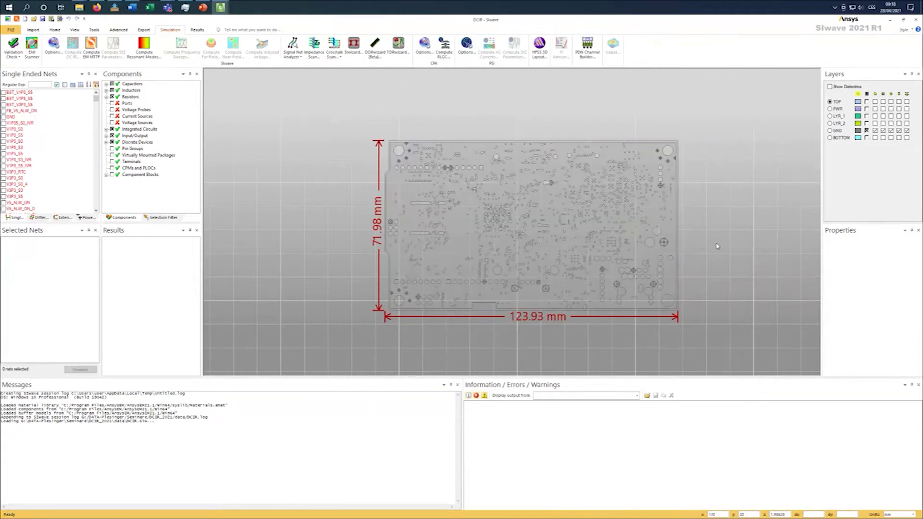
pyautogui.click(867, 101)
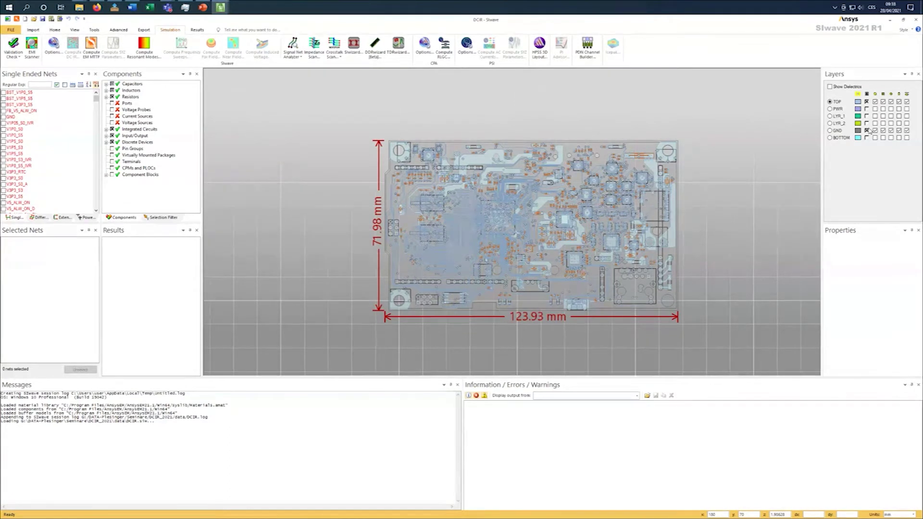
pyautogui.click(16, 18)
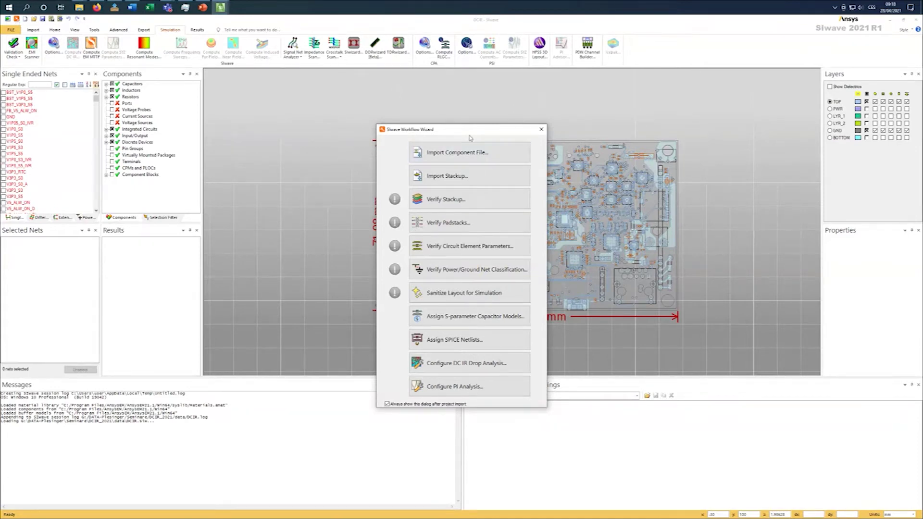
pyautogui.click(541, 129)
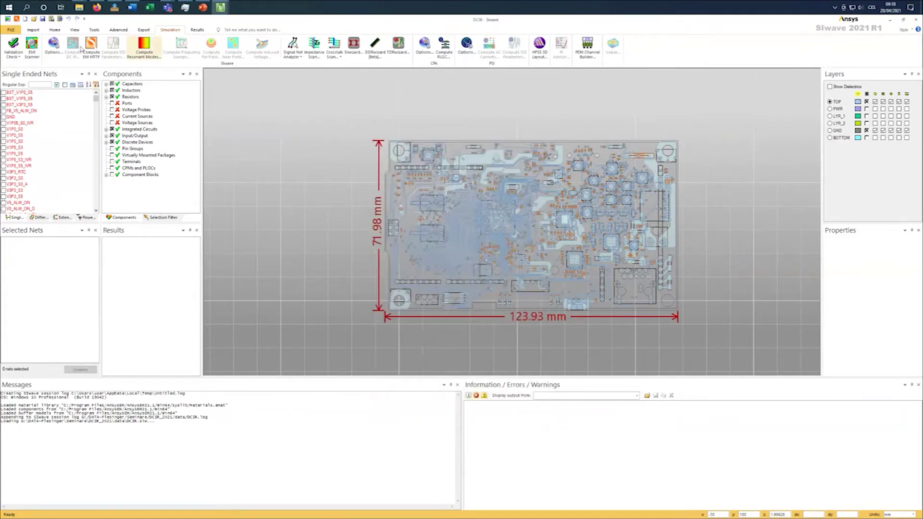
pyautogui.click(25, 19)
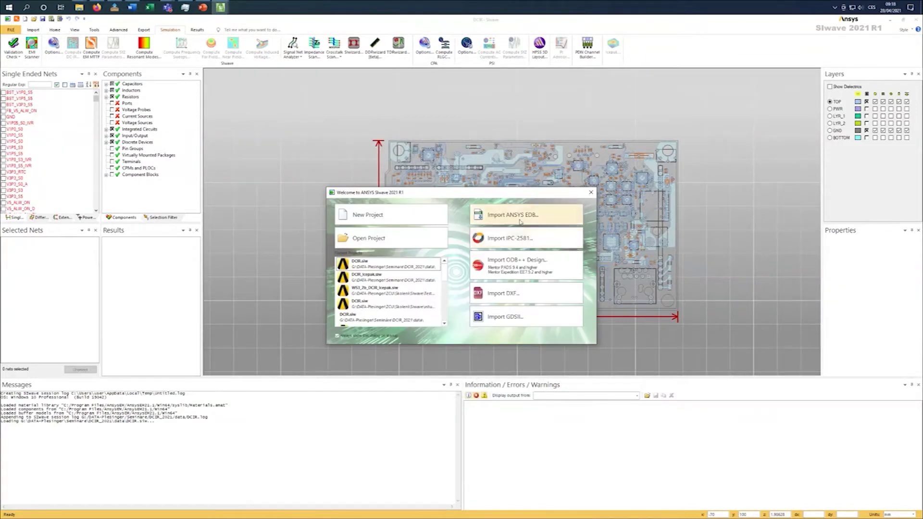
pyautogui.click(591, 193)
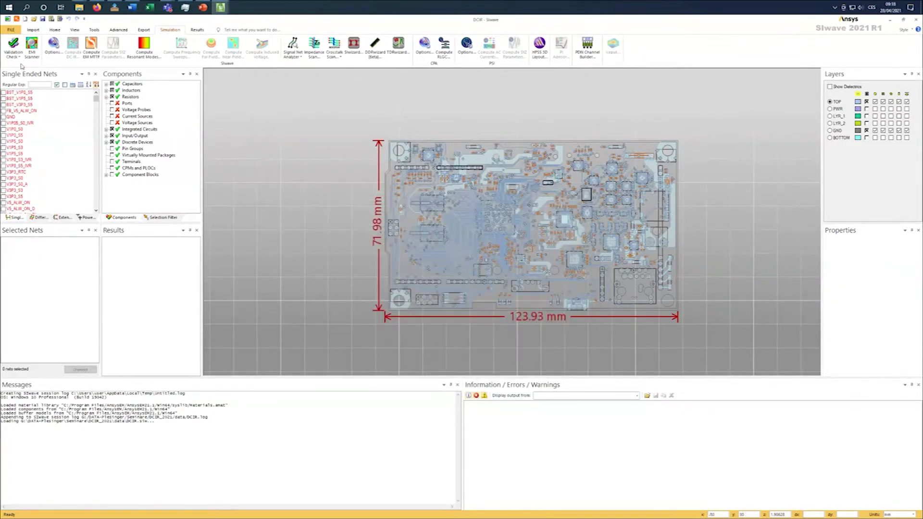
# Verify the board's layer stackup through the SIwave Workflow Wizard and accept it
pyautogui.click(18, 19)
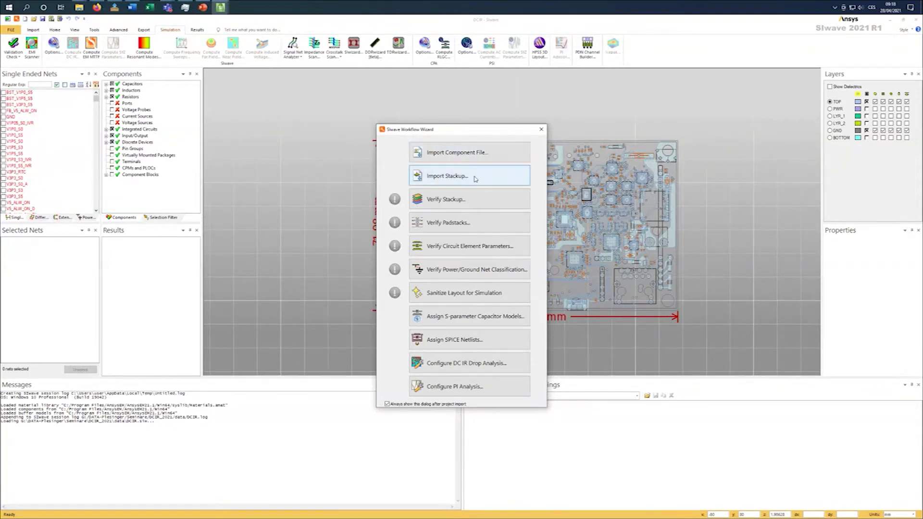
pyautogui.click(497, 205)
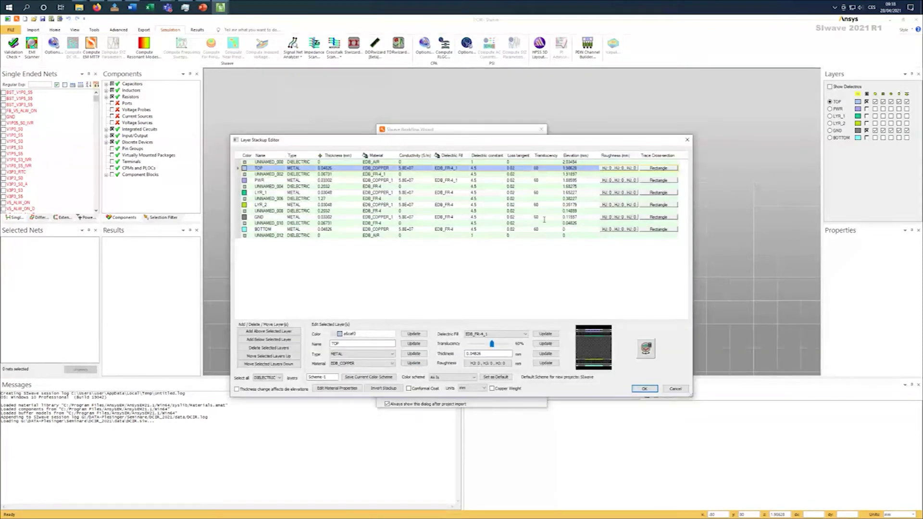
pyautogui.click(646, 389)
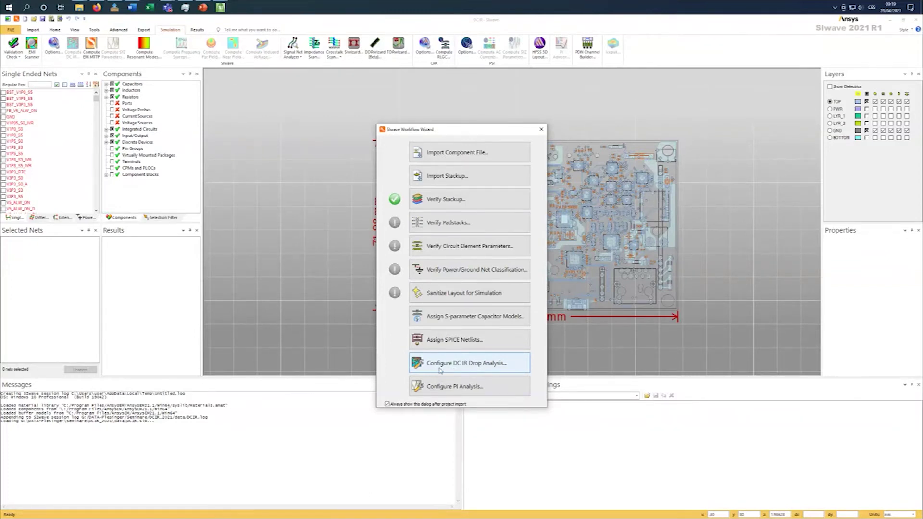
# Start the DC IR drop configuration, include nets BST_V3P3_S5, V3P3_S0, V3P3_S3 and V3P3_S5, and enlarge the dialog
pyautogui.click(475, 364)
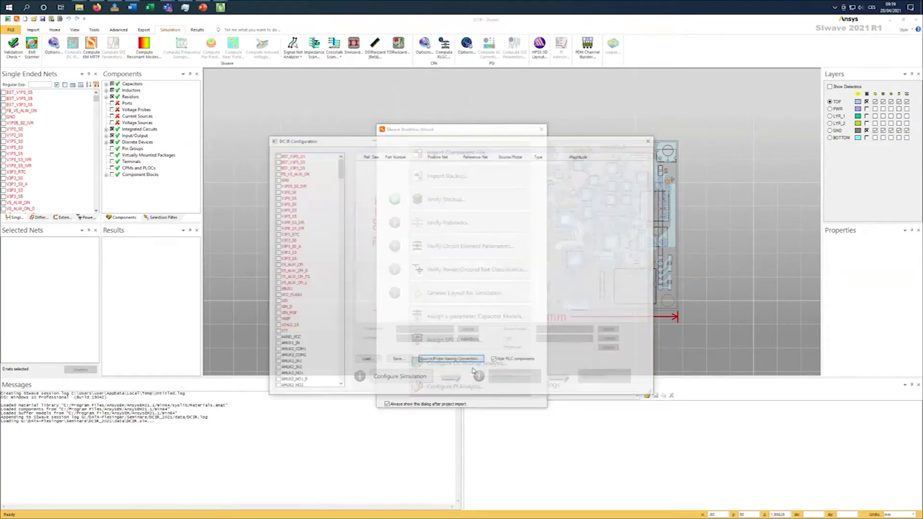
pyautogui.moveTo(433, 147); pyautogui.dragTo(496, 141)
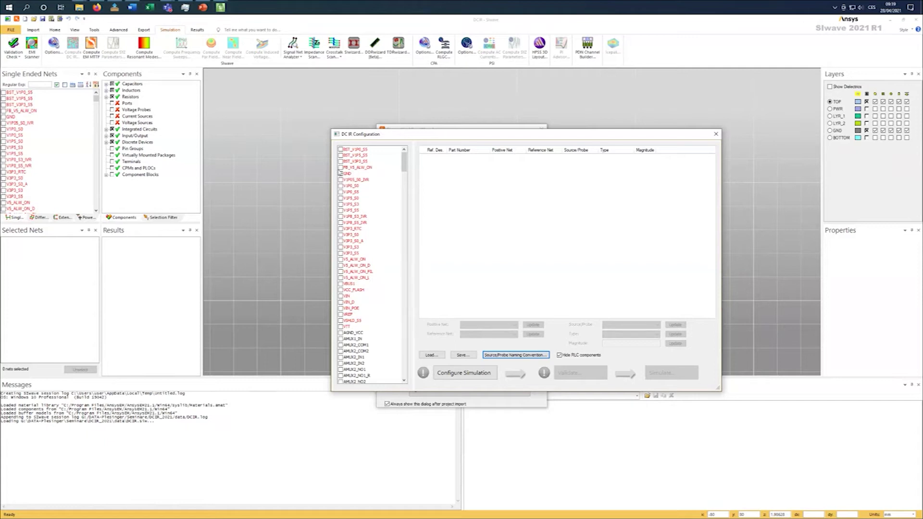
pyautogui.click(341, 162)
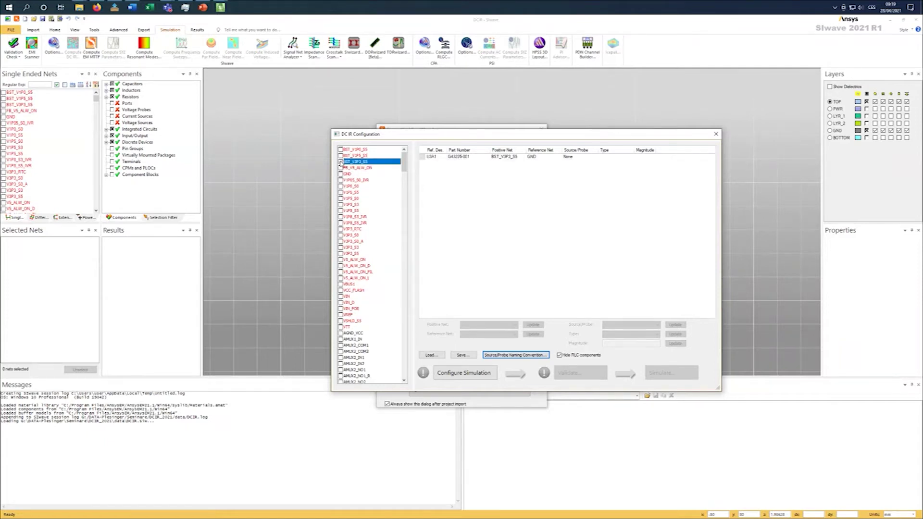
pyautogui.click(341, 235)
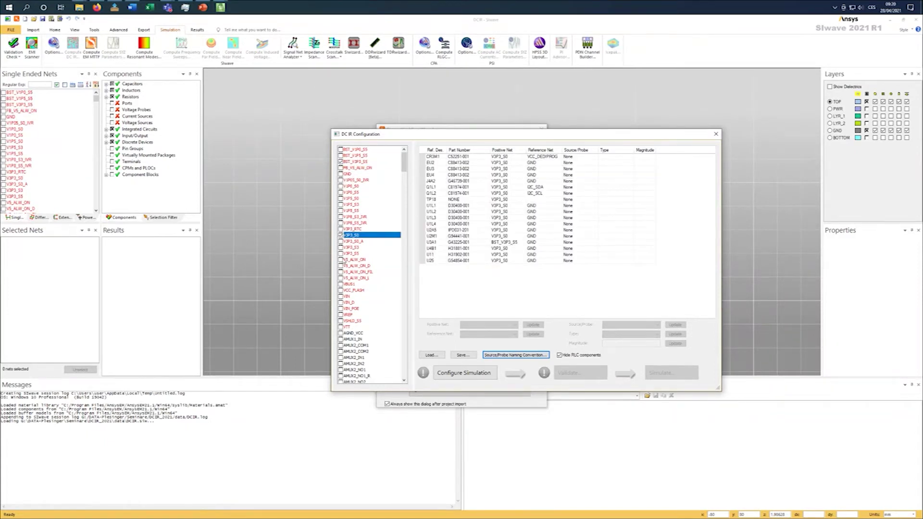
pyautogui.click(341, 247)
pyautogui.click(341, 253)
pyautogui.moveTo(559, 129); pyautogui.dragTo(571, 60)
pyautogui.moveTo(576, 391); pyautogui.dragTo(581, 452)
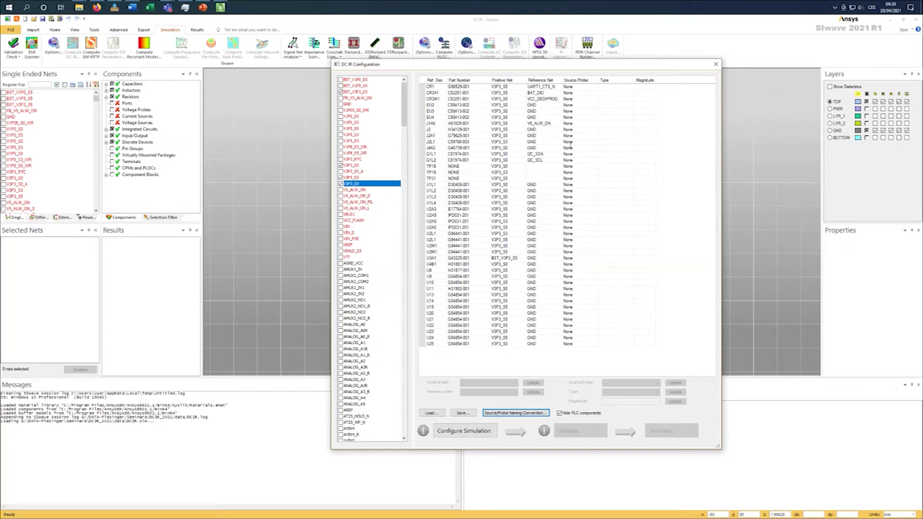
# Look over the source and probe types available for component CR1
pyautogui.click(588, 87)
pyautogui.click(595, 87)
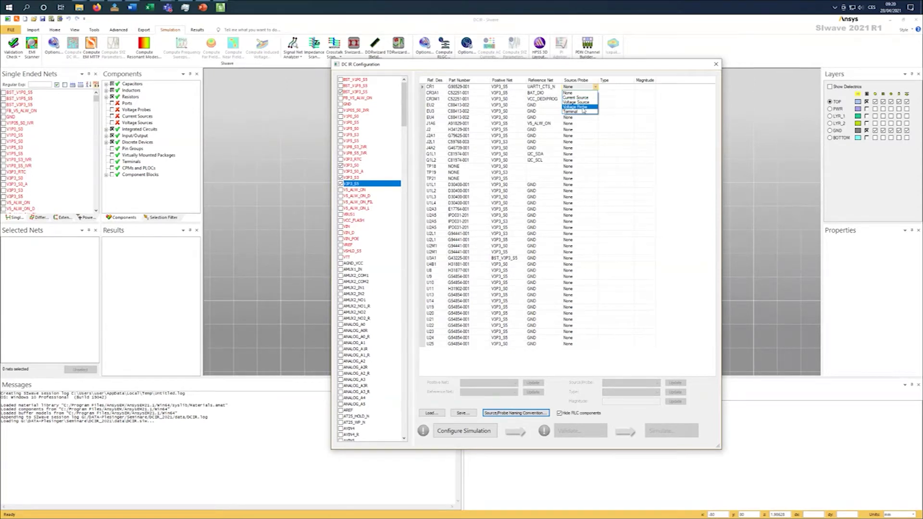
pyautogui.click(677, 93)
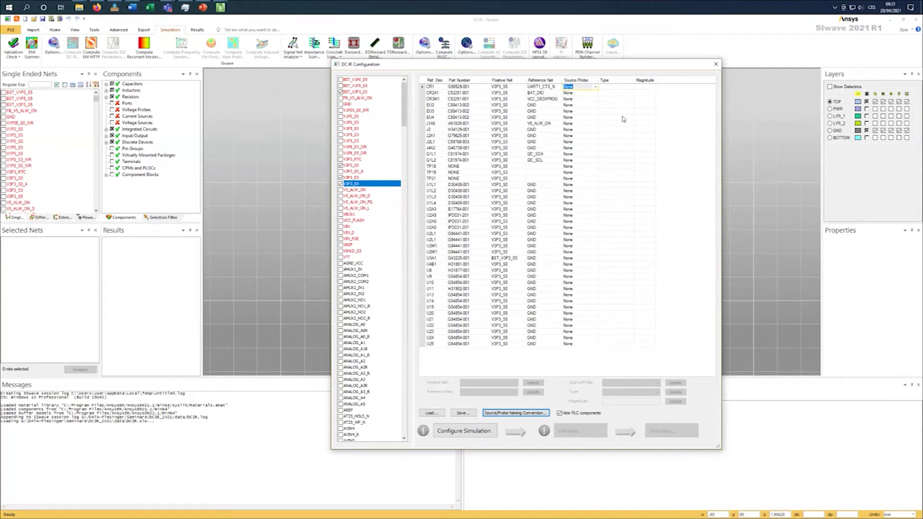
# Assign a current source to component J2L1 with a magnitude of 2.37 A
pyautogui.click(434, 142)
pyautogui.click(578, 142)
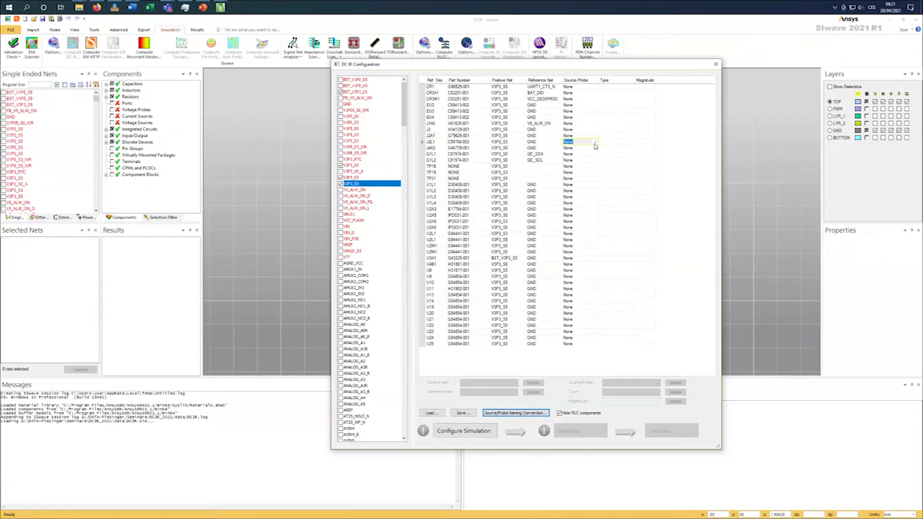
pyautogui.click(595, 142)
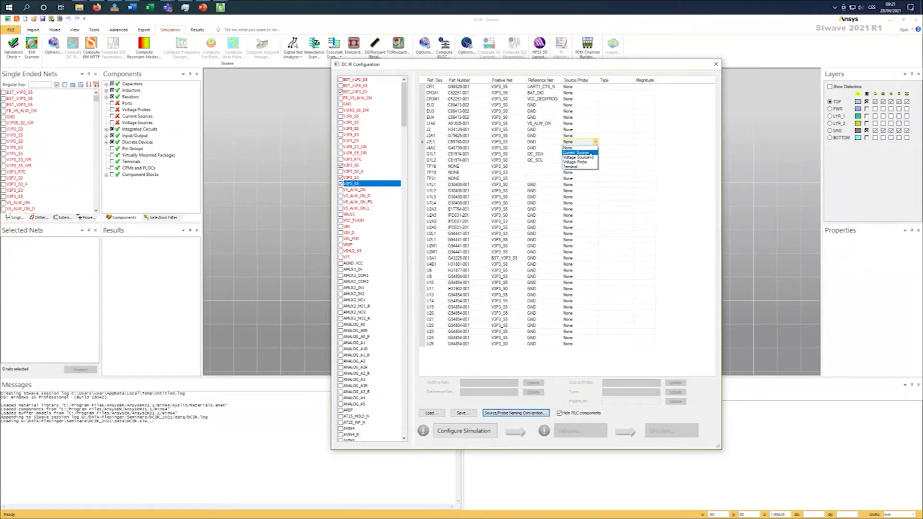
pyautogui.click(590, 153)
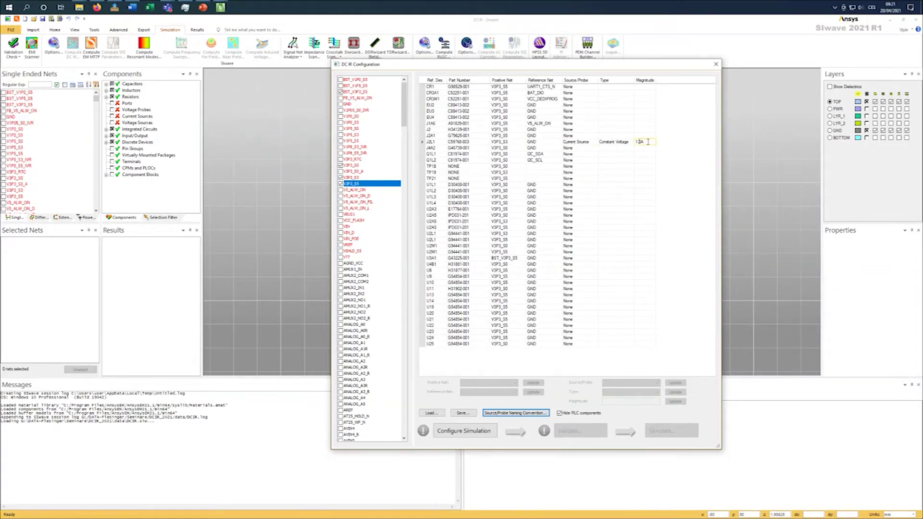
pyautogui.click(631, 143)
pyautogui.click(631, 142)
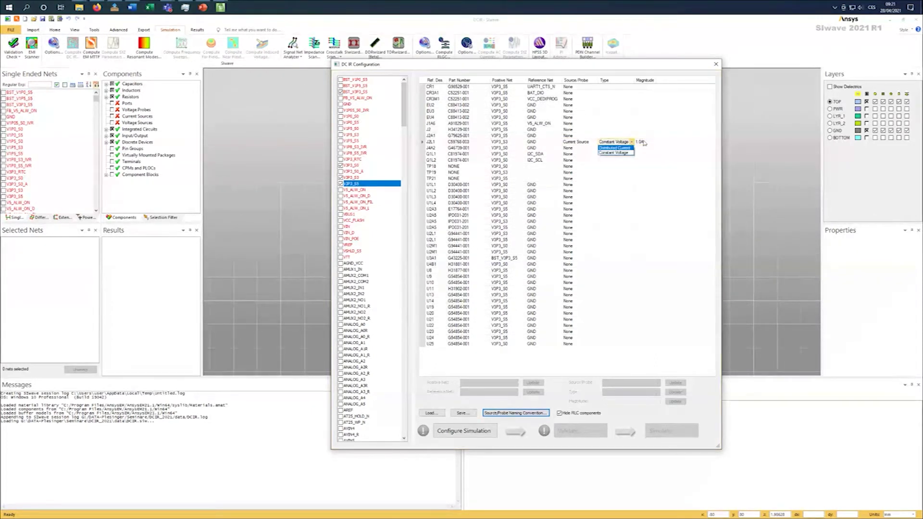
pyautogui.click(643, 142)
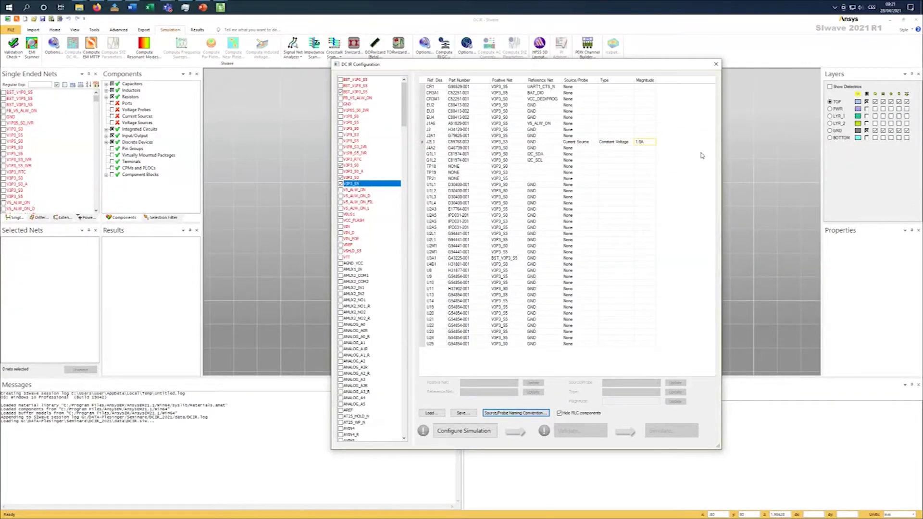
pyautogui.press('BackSpace')
pyautogui.press('BackSpace')
pyautogui.press('BackSpace')
pyautogui.write('2.37')
pyautogui.click(694, 156)
# Assign a current source to component U2A5 on net V3P3_S0 with a magnitude of 1.80 A
pyautogui.click(441, 217)
pyautogui.click(514, 217)
pyautogui.hotkey('shift', 'Tab')
pyautogui.click(573, 216)
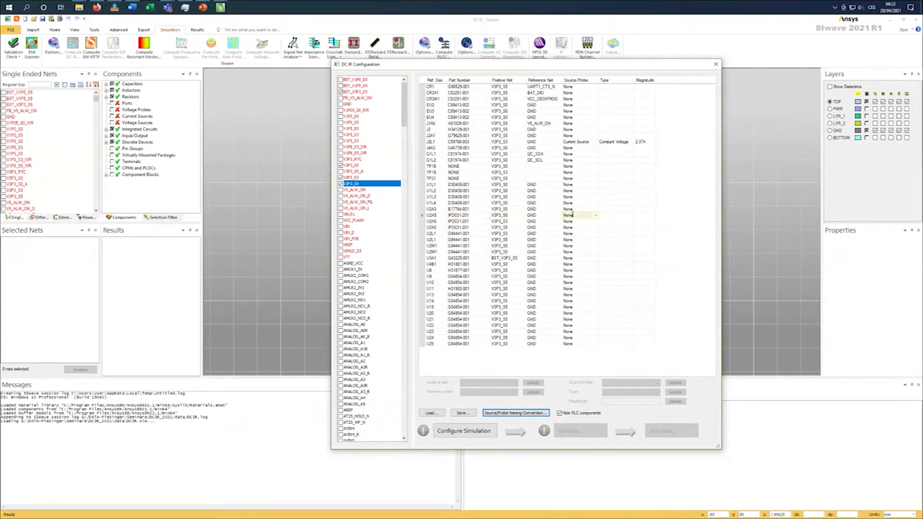
pyautogui.click(598, 218)
pyautogui.click(614, 226)
pyautogui.click(637, 216)
pyautogui.write('0')
pyautogui.click(501, 221)
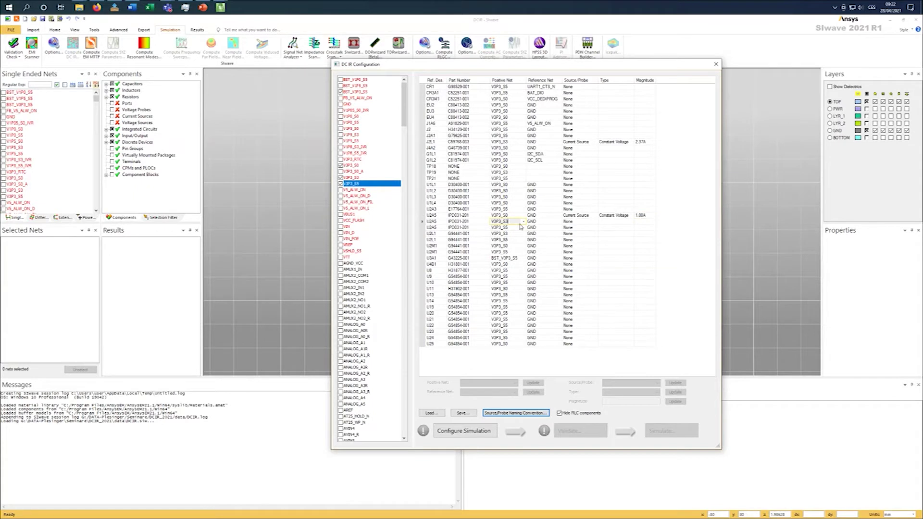
# Assign a current source to component U2A5 on net V3P3_S3 with a magnitude of 420 mA
pyautogui.click(566, 221)
pyautogui.click(589, 231)
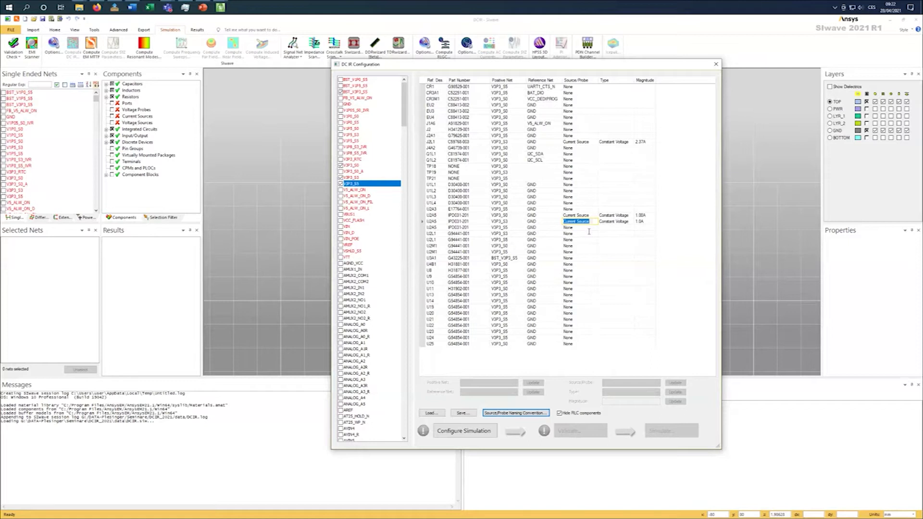
pyautogui.click(642, 221)
pyautogui.doubleClick(643, 221)
pyautogui.write('420mA')
# Assign a current source to component U2A5 on net V3P3_S5 with a magnitude of 270 mA
pyautogui.click(586, 227)
pyautogui.click(595, 227)
pyautogui.click(590, 239)
pyautogui.click(644, 228)
pyautogui.doubleClick(645, 229)
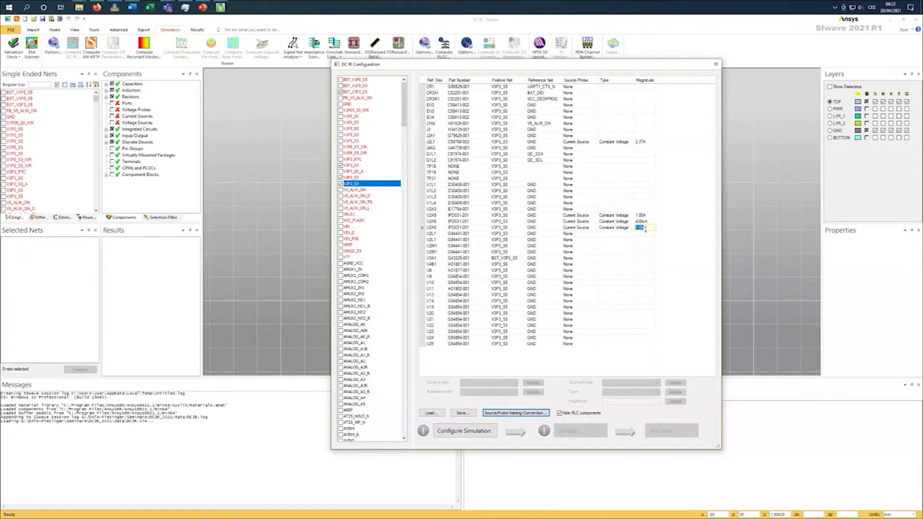
pyautogui.write('270mA')
pyautogui.click(621, 241)
# Change the magnitude of U2A5's current source on net V3P3_S0 to 1.02 A
pyautogui.click(648, 215)
pyautogui.press('BackSpace')
pyautogui.write('2')
# Assign a voltage source to component U3A1 on net BST_V3P3_S5 with a magnitude of 3.3 V
pyautogui.click(444, 259)
pyautogui.click(573, 260)
pyautogui.click(596, 261)
pyautogui.click(595, 271)
pyautogui.click(639, 258)
pyautogui.press('BackSpace')
pyautogui.write('3')
pyautogui.press('BackSpace')
pyautogui.write('3.3V')
pyautogui.click(611, 264)
# Assign a current source to component U4B1 on net V3P3_S0 with a magnitude of 138 mA
pyautogui.click(587, 268)
pyautogui.click(594, 268)
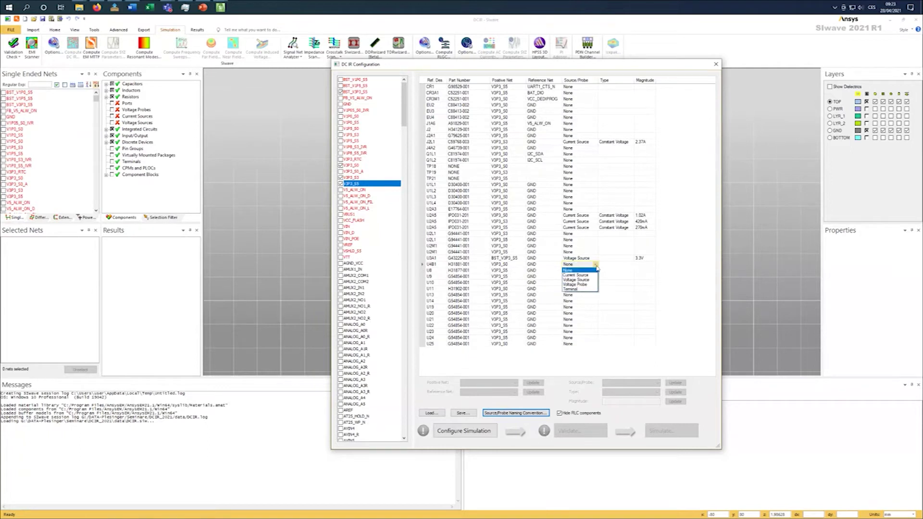
pyautogui.click(592, 274)
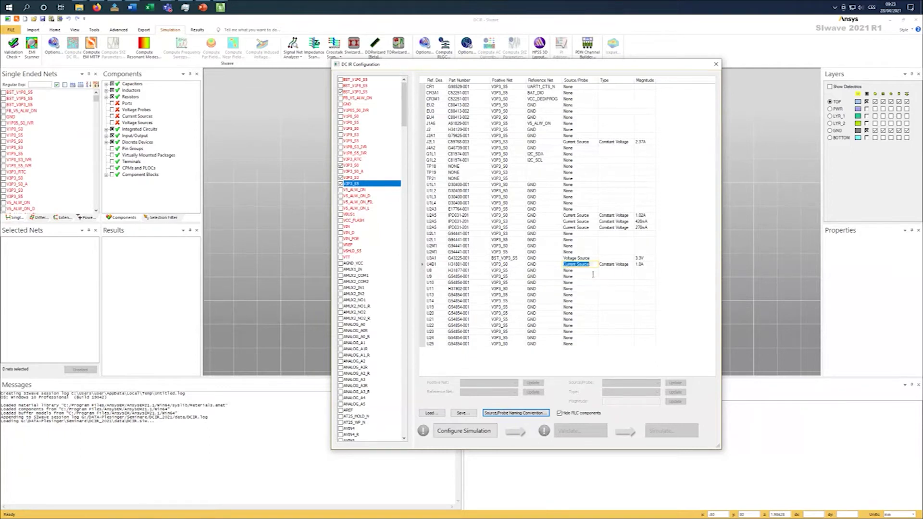
pyautogui.click(640, 265)
pyautogui.write('138m')
# Assign a current source to component U25 on net V3P3_S0 with a magnitude of 150 mA
pyautogui.click(586, 344)
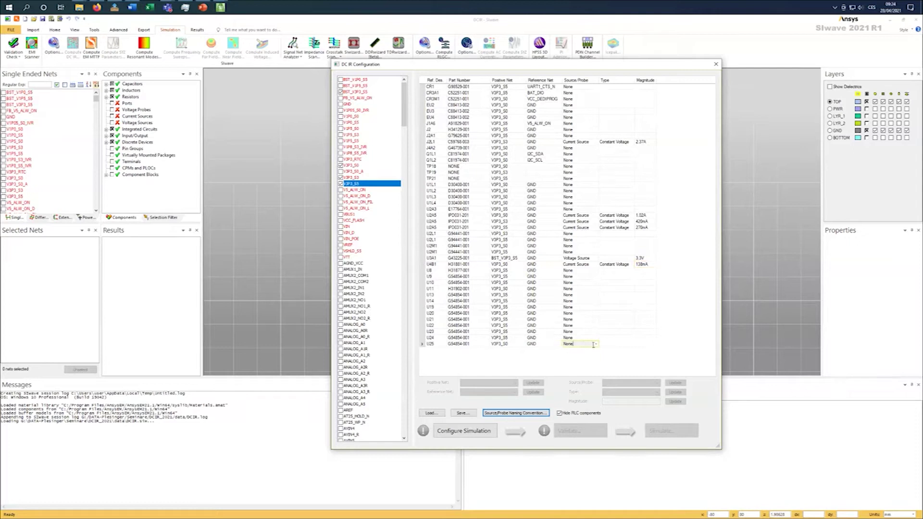
pyautogui.click(598, 344)
pyautogui.click(596, 344)
pyautogui.click(592, 354)
pyautogui.click(644, 344)
pyautogui.write('1.04A')
pyautogui.moveTo(650, 344); pyautogui.dragTo(633, 344)
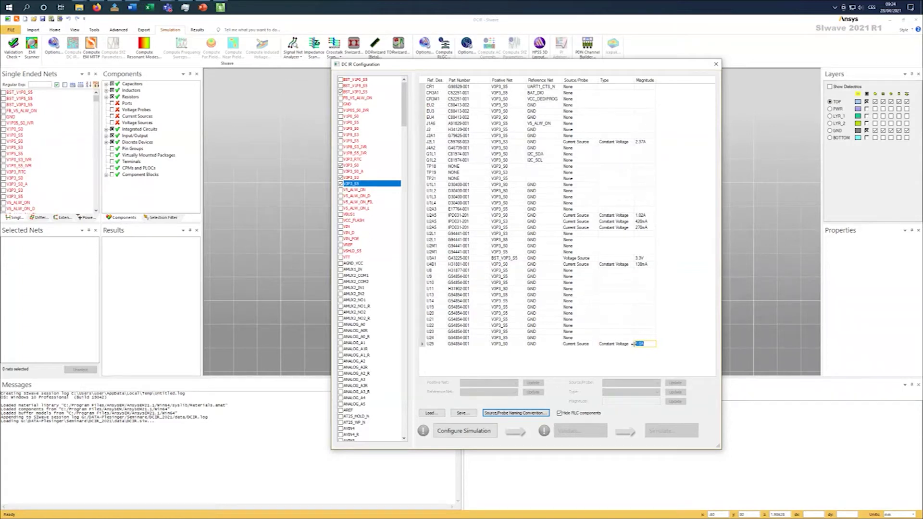
pyautogui.write('150m')
pyautogui.press('Return')
# Configure the simulation from the assigned sources so the current sources, voltage source and pin groups are created
pyautogui.click(593, 259)
pyautogui.click(708, 281)
pyautogui.click(468, 433)
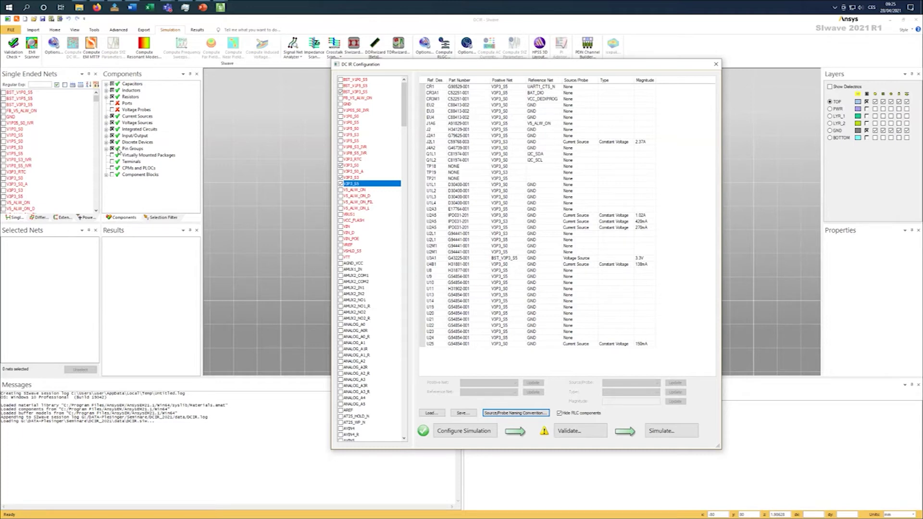
pyautogui.click(109, 153)
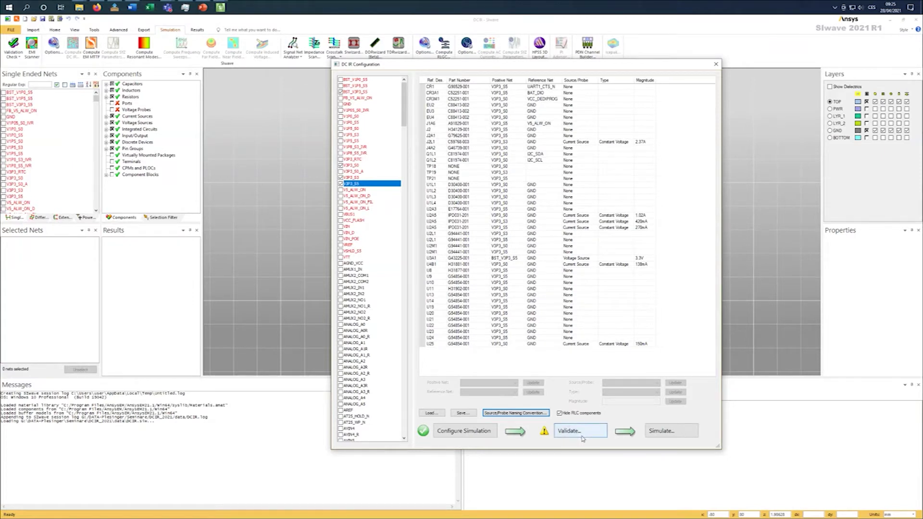
# Enable the naming convention for current sources and disable it for voltage sources, voltage probes and terminals
pyautogui.click(515, 413)
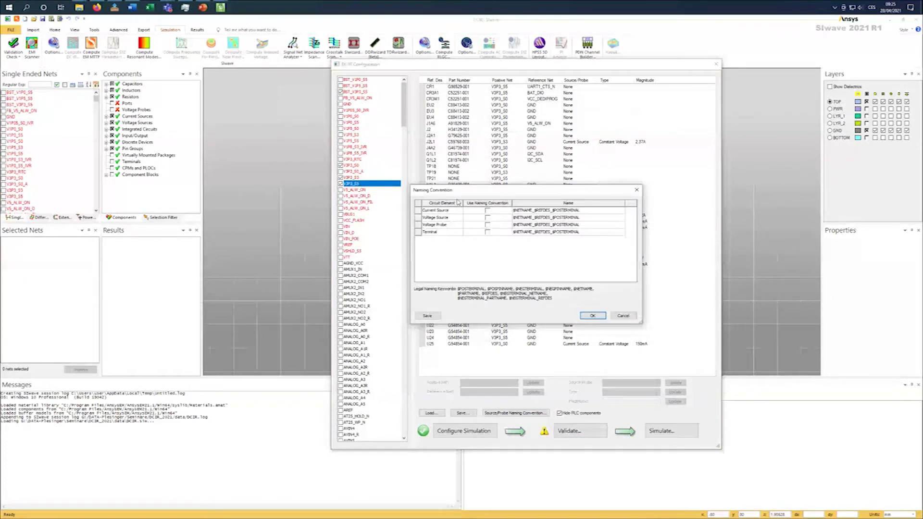
pyautogui.click(488, 224)
pyautogui.click(487, 217)
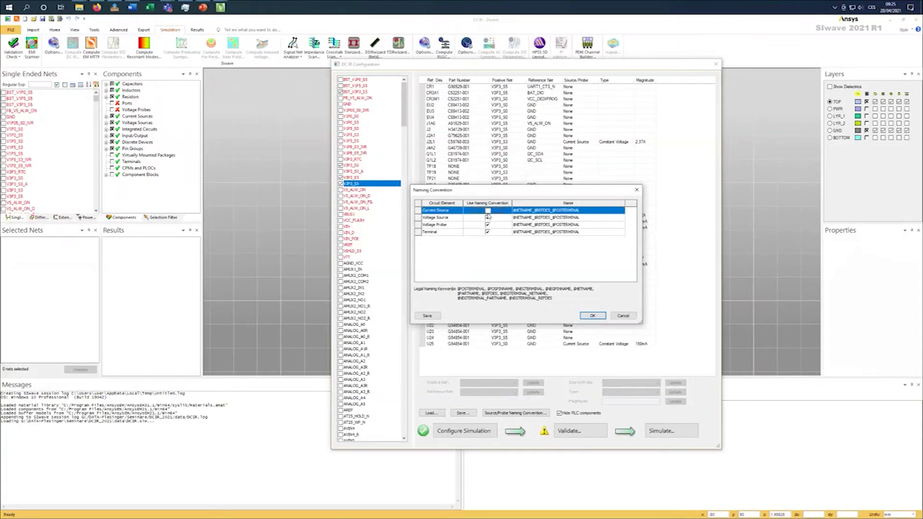
pyautogui.click(488, 231)
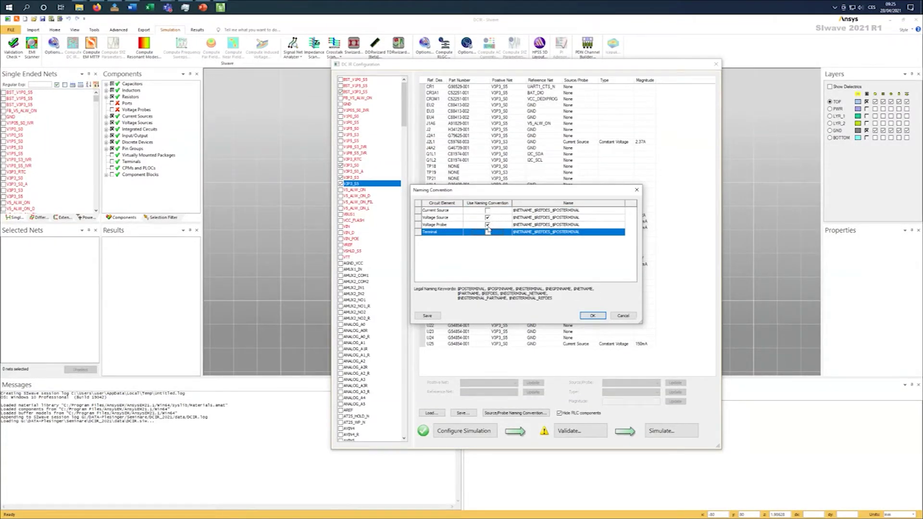
pyautogui.click(487, 225)
pyautogui.click(488, 210)
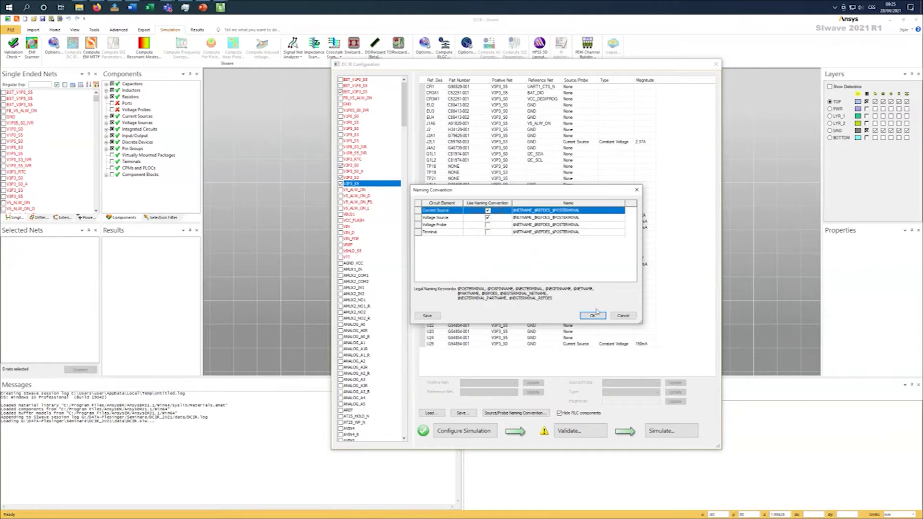
pyautogui.click(487, 218)
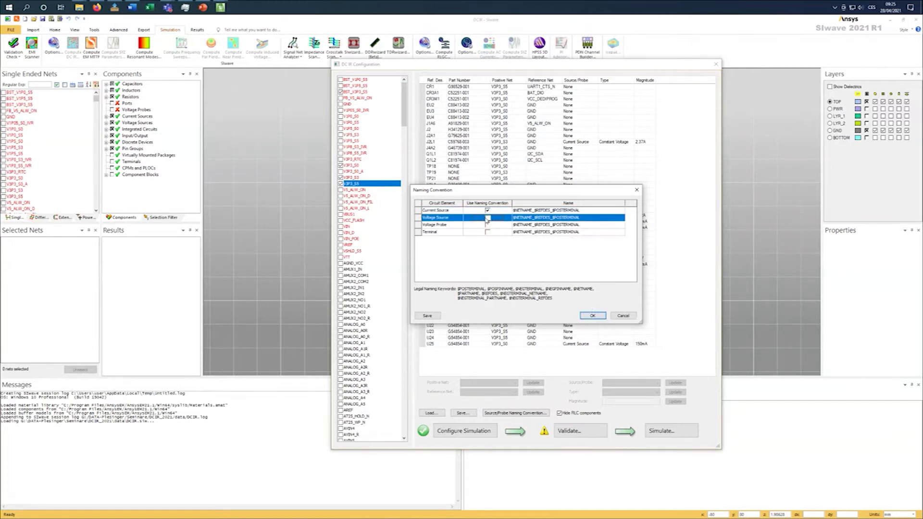
pyautogui.click(583, 317)
# Run the validation check with the DC Current/Voltage simulation mode and accept its results
pyautogui.click(575, 430)
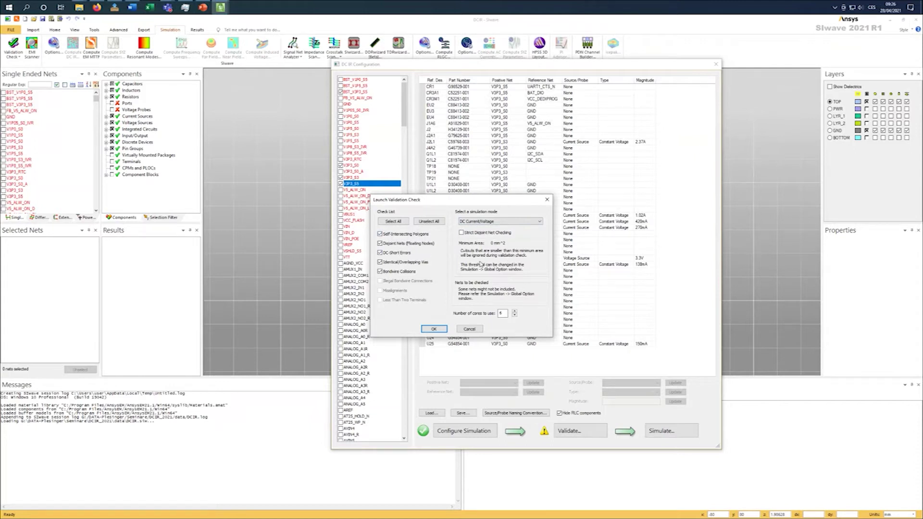
pyautogui.click(514, 222)
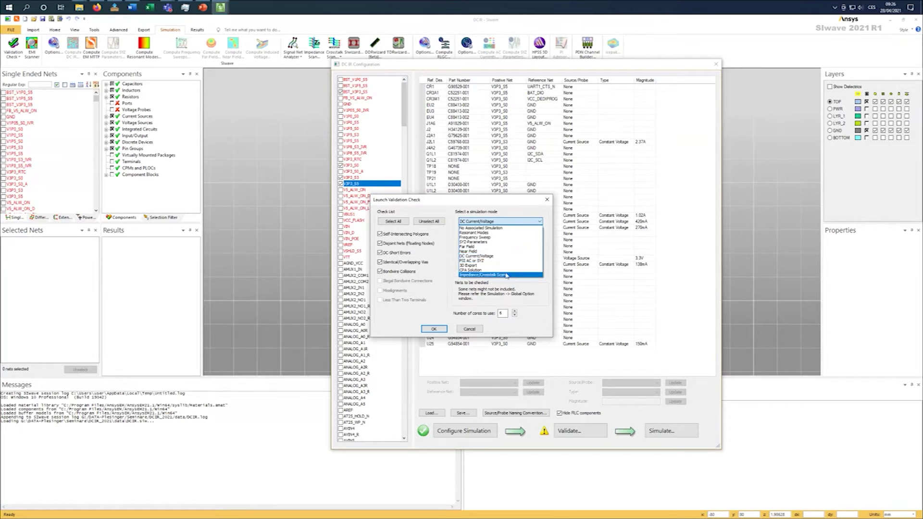
pyautogui.click(473, 257)
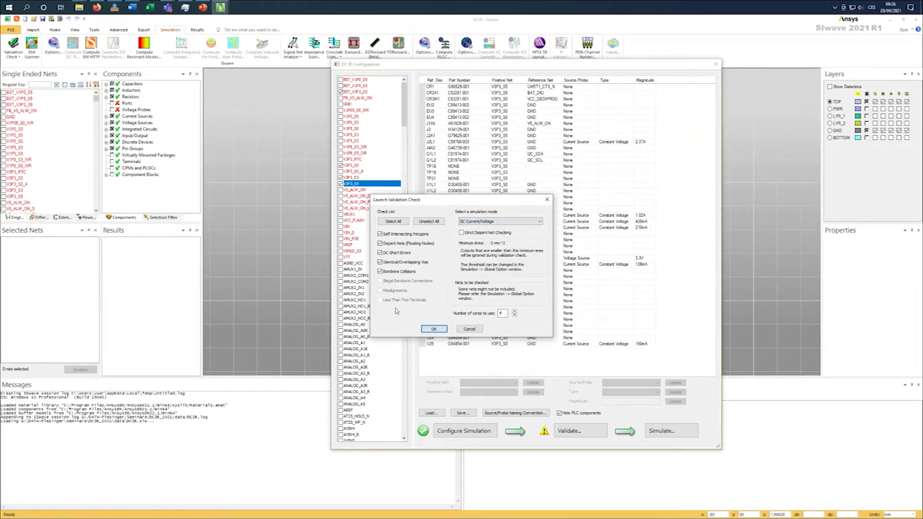
pyautogui.click(435, 329)
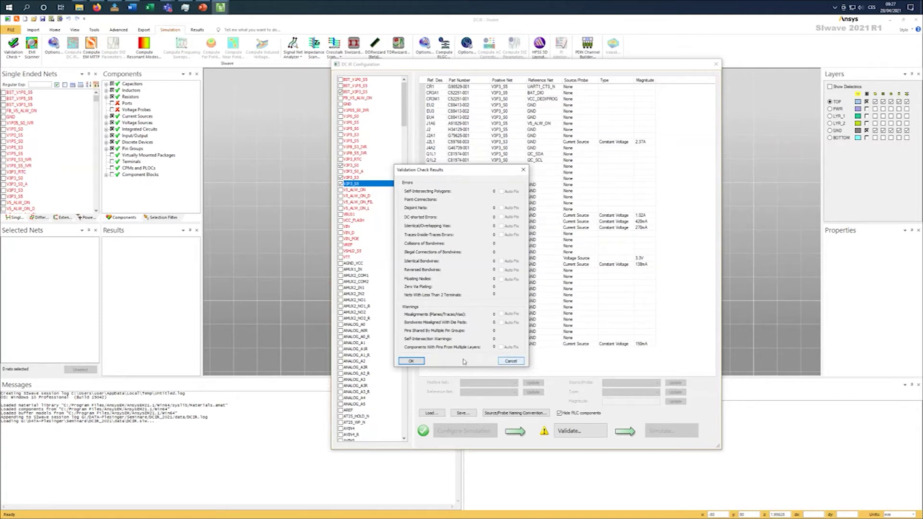
pyautogui.click(419, 363)
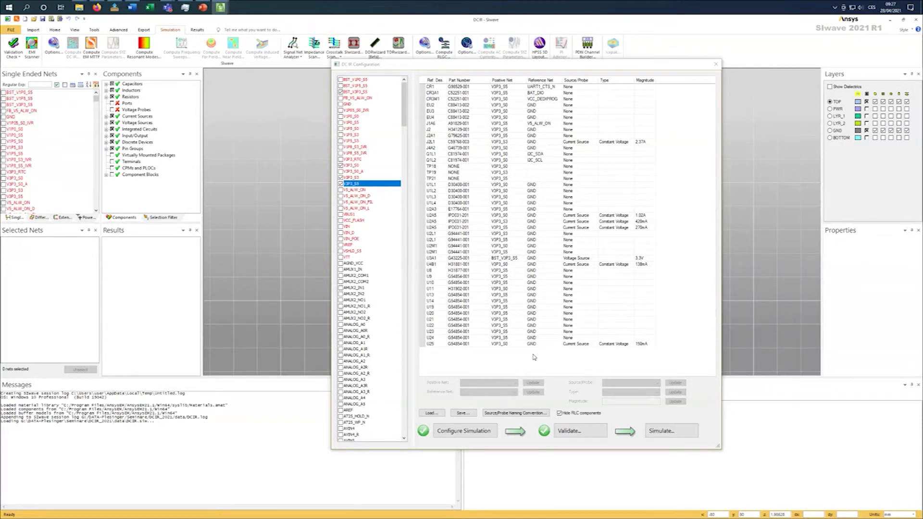
# Open the DC current and voltage simulation setup together with its other solver options
pyautogui.click(673, 432)
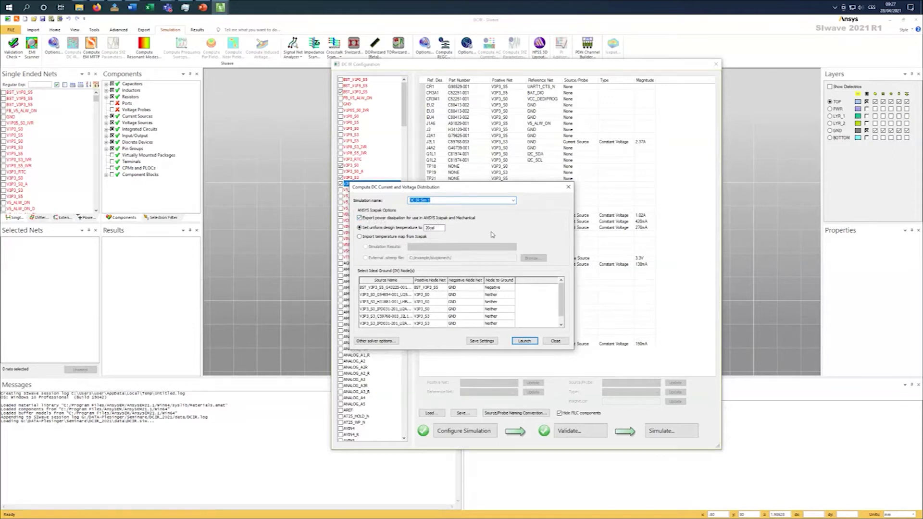
pyautogui.click(389, 342)
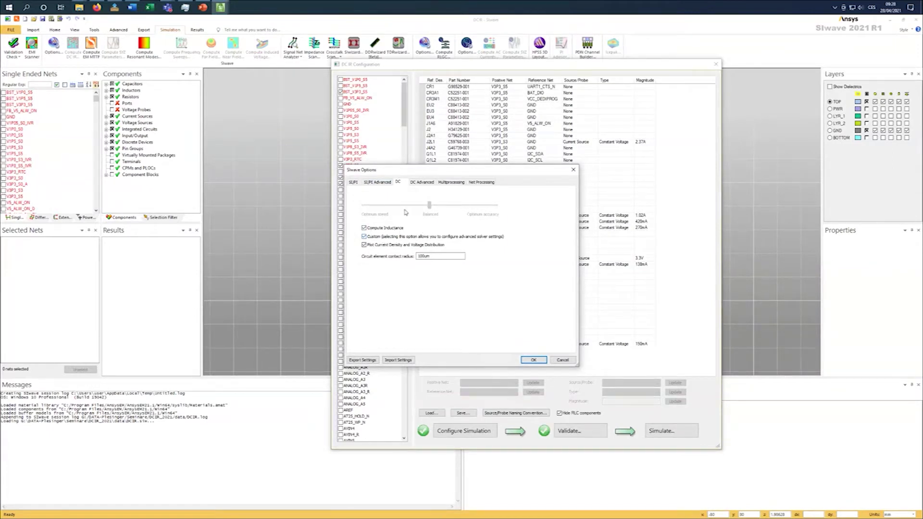
# Try the optimum speed, balanced and optimum accuracy presets for the DC solver, and return to custom settings
pyautogui.click(393, 237)
pyautogui.moveTo(430, 204); pyautogui.dragTo(495, 205)
pyautogui.click(443, 210)
pyautogui.click(375, 209)
pyautogui.click(434, 208)
pyautogui.click(481, 208)
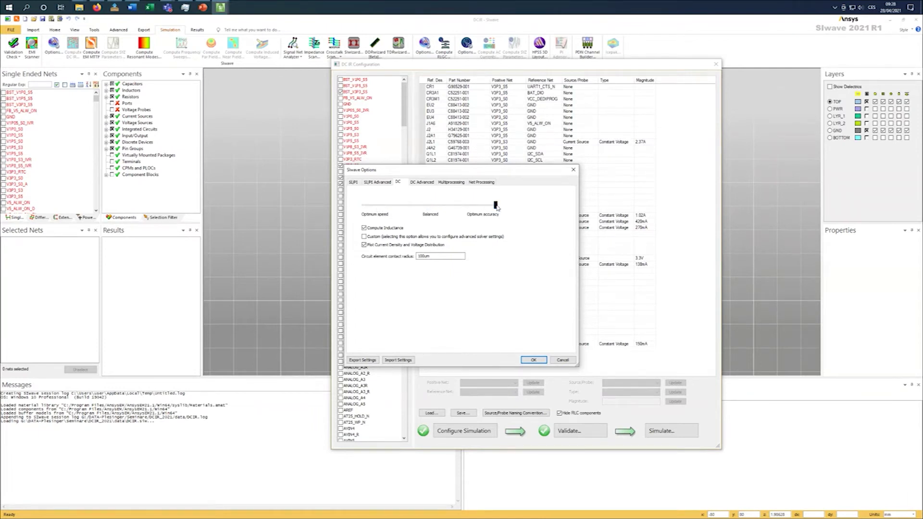
pyautogui.click(422, 210)
pyautogui.click(394, 237)
# Examine the advanced DC options for meshing bondwires and vias, switching each off and back on
pyautogui.click(422, 183)
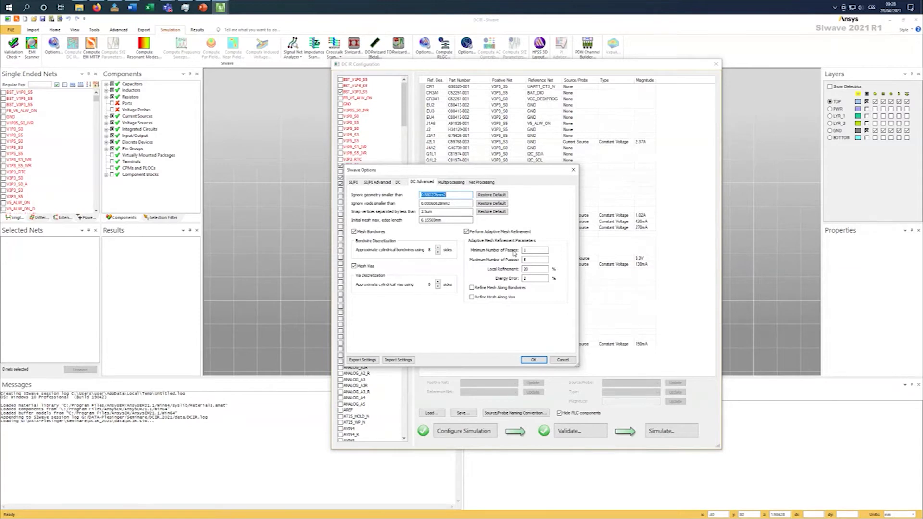
pyautogui.click(374, 232)
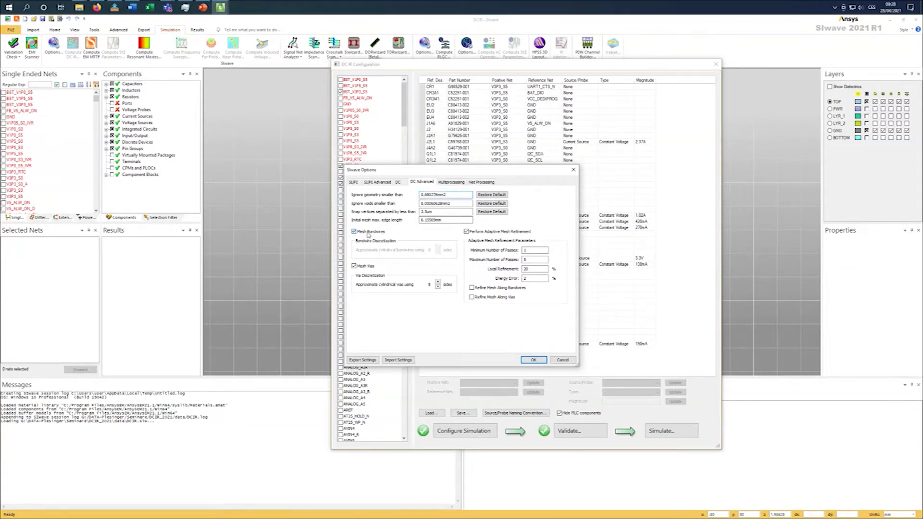
pyautogui.click(374, 233)
pyautogui.click(373, 267)
pyautogui.click(373, 268)
pyautogui.click(367, 267)
pyautogui.click(367, 268)
# Examine the adaptive mesh refinement parameters: number of passes, local refinement and energy error
pyautogui.doubleClick(532, 250)
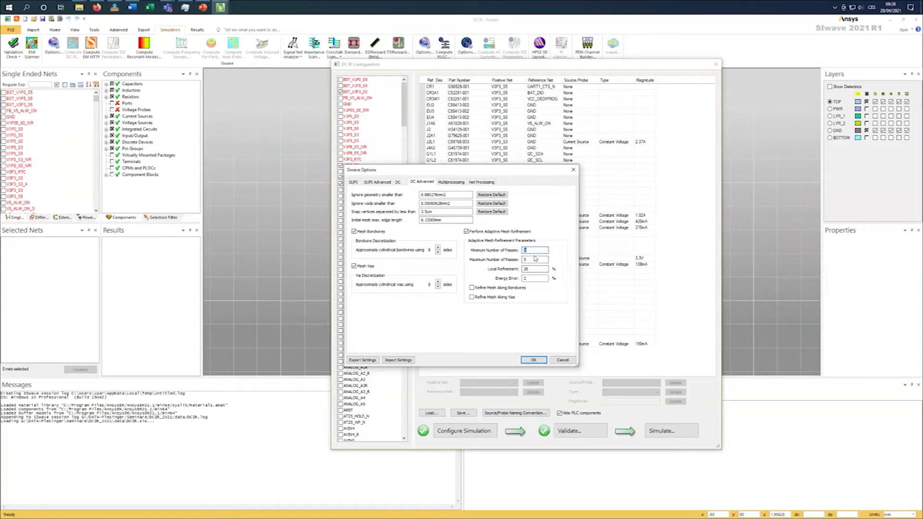
pyautogui.click(546, 269)
pyautogui.doubleClick(534, 278)
pyautogui.doubleClick(537, 278)
pyautogui.click(535, 278)
pyautogui.doubleClick(535, 269)
pyautogui.click(538, 278)
pyautogui.doubleClick(530, 278)
# Check the multiprocessing options, accept the solver options, and launch the simulation DC IR Sim 1
pyautogui.click(456, 182)
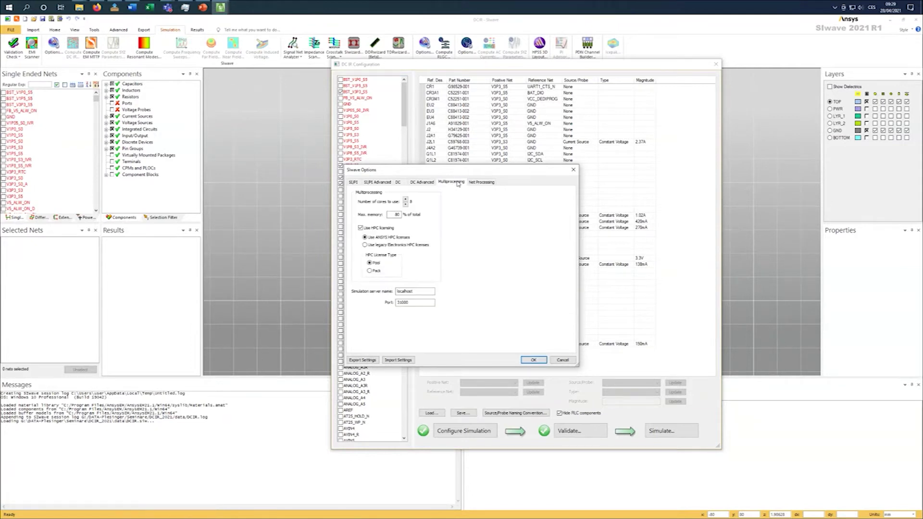
pyautogui.click(538, 360)
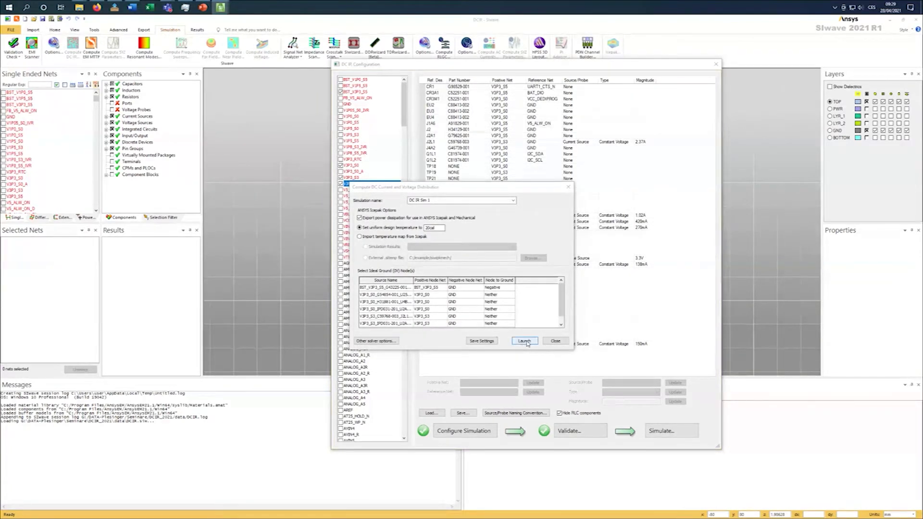
pyautogui.click(525, 341)
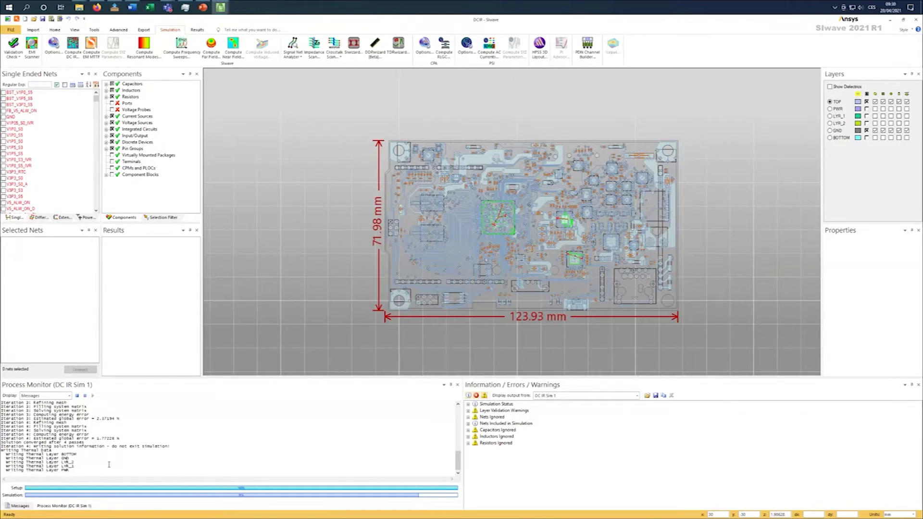
# Look closely at the current sources placed on component U2A5 in the board layout
pyautogui.scroll(3, 293, 344)
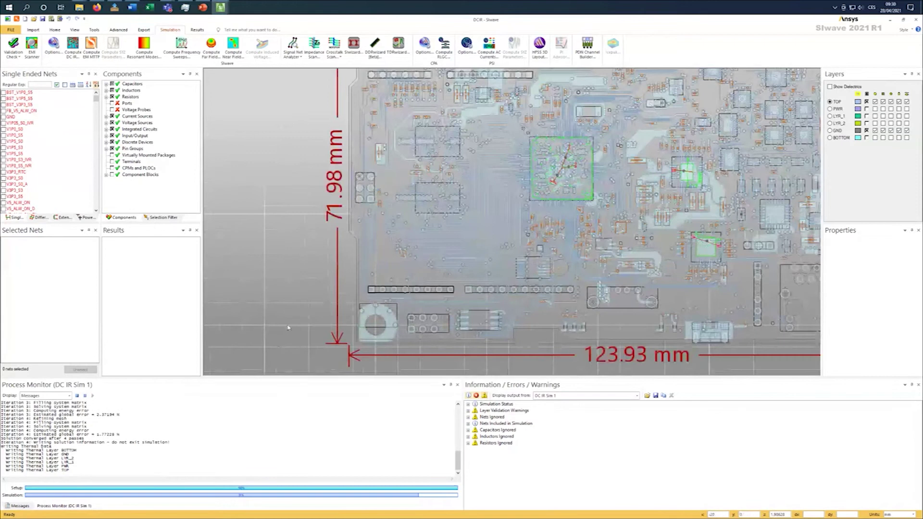
pyautogui.scroll(-3, 293, 344)
pyautogui.scroll(5, 421, 275)
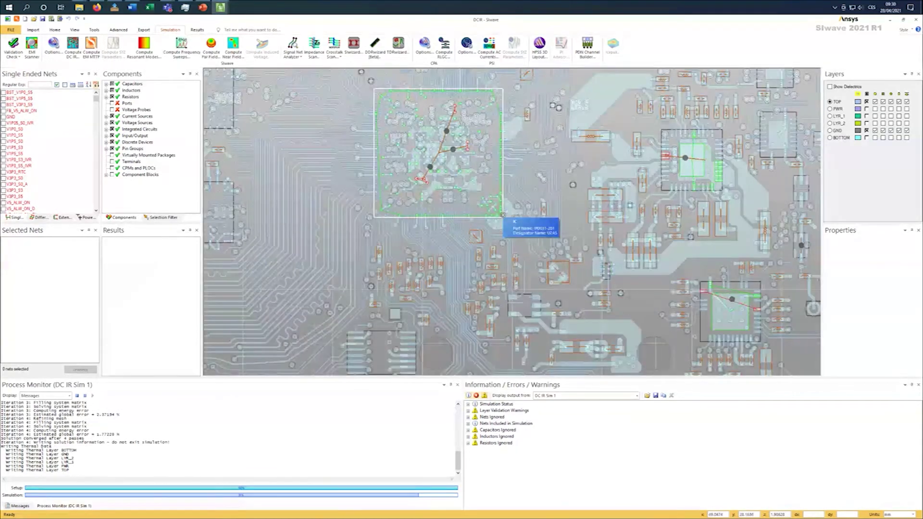
pyautogui.scroll(1, 509, 153)
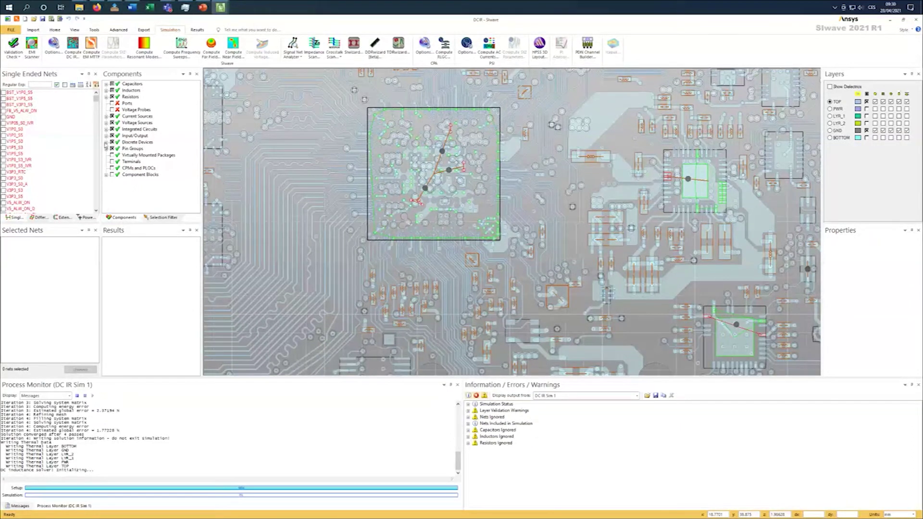
# Inspect the generated pin groups of components U3A1, J2L1, U25 and U4B1 in the layout
pyautogui.click(106, 149)
pyautogui.click(159, 129)
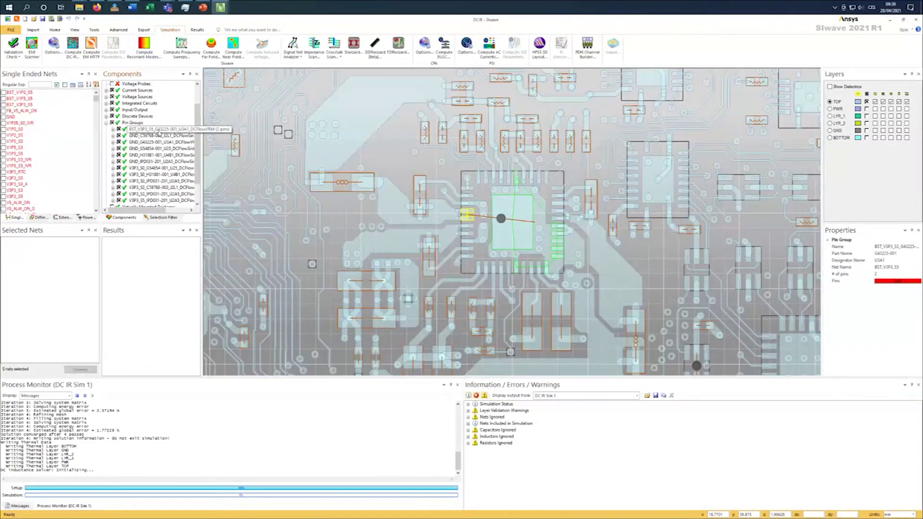
pyautogui.click(160, 137)
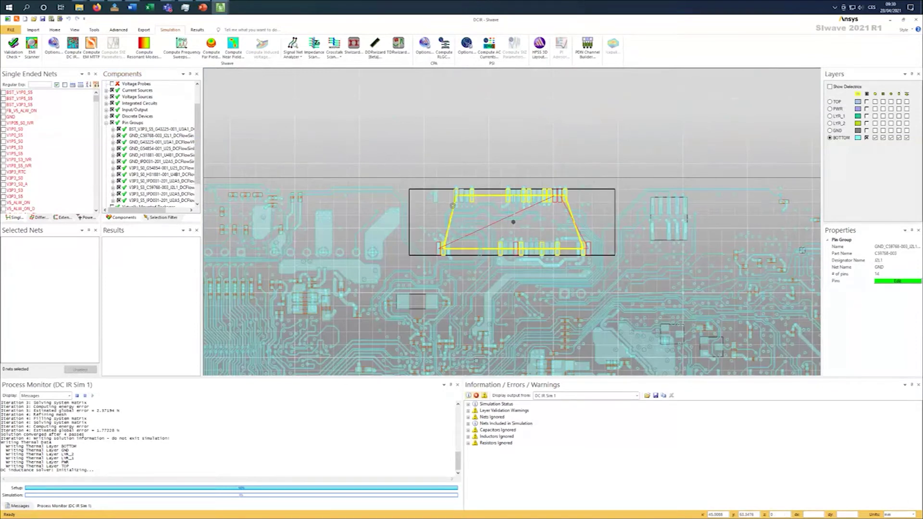
pyautogui.scroll(2, 452, 205)
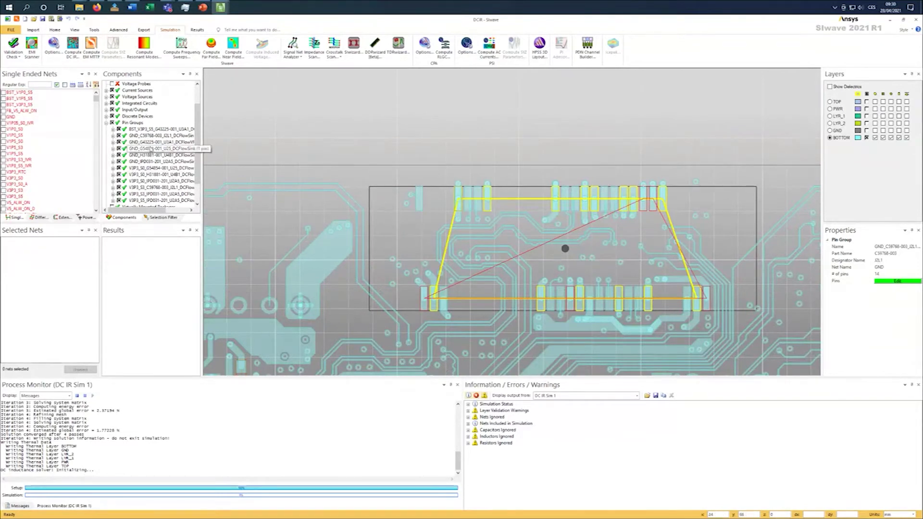
pyautogui.click(154, 143)
pyautogui.click(153, 149)
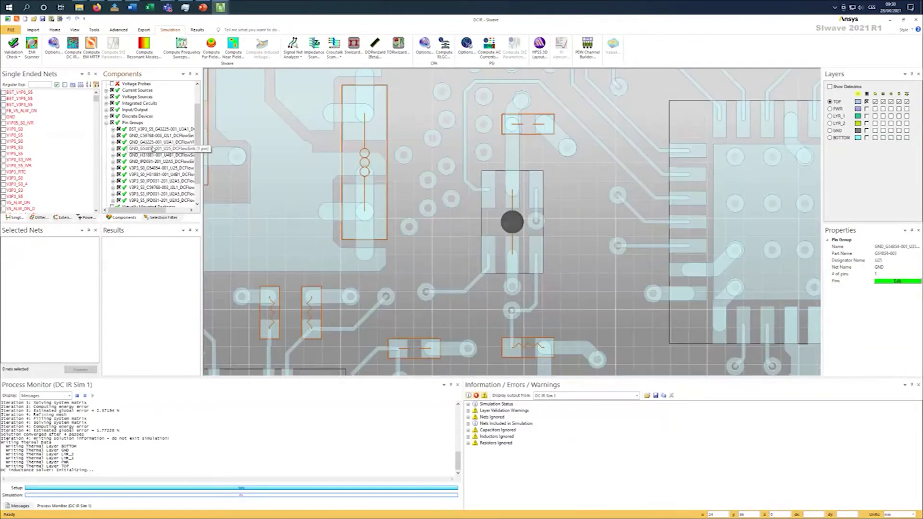
pyautogui.click(153, 155)
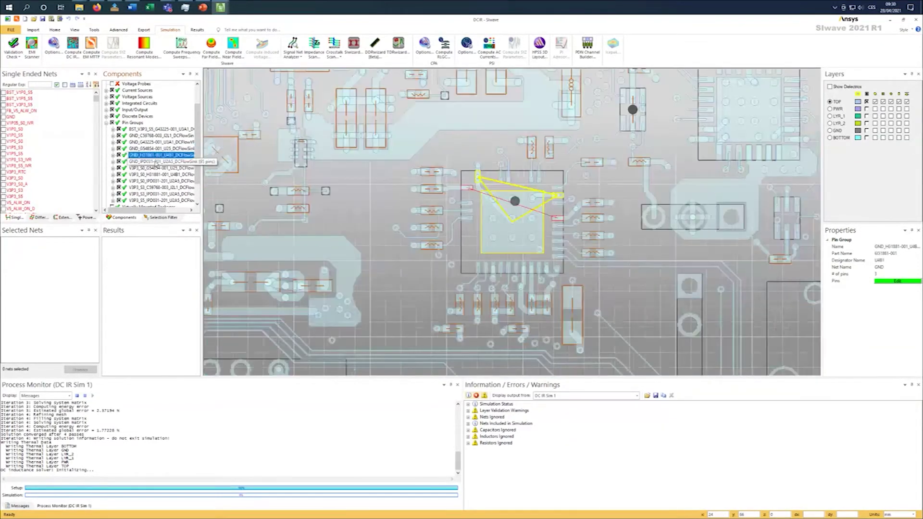
# Inspect the GND pin group of component U2A5 up close in the layout, then collapse the pin group list and clear the selection
pyautogui.click(153, 161)
pyautogui.scroll(3, 577, 188)
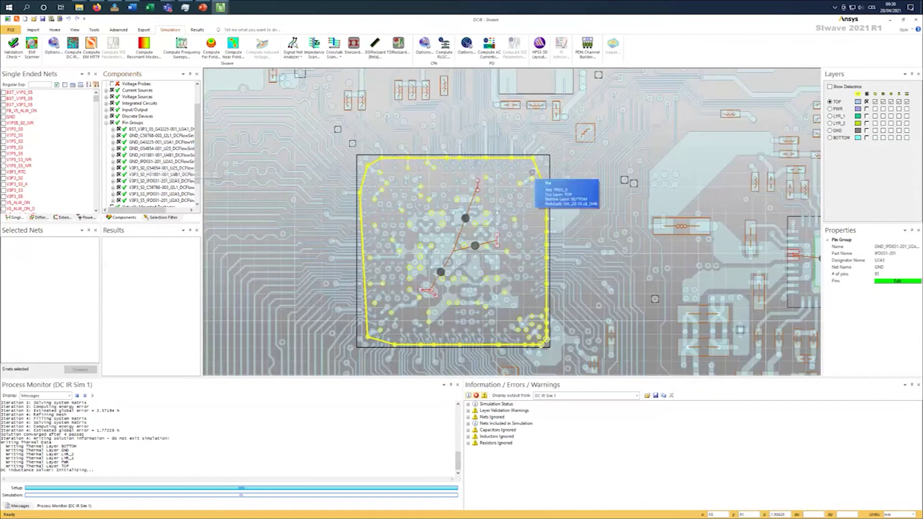
pyautogui.scroll(3, 539, 175)
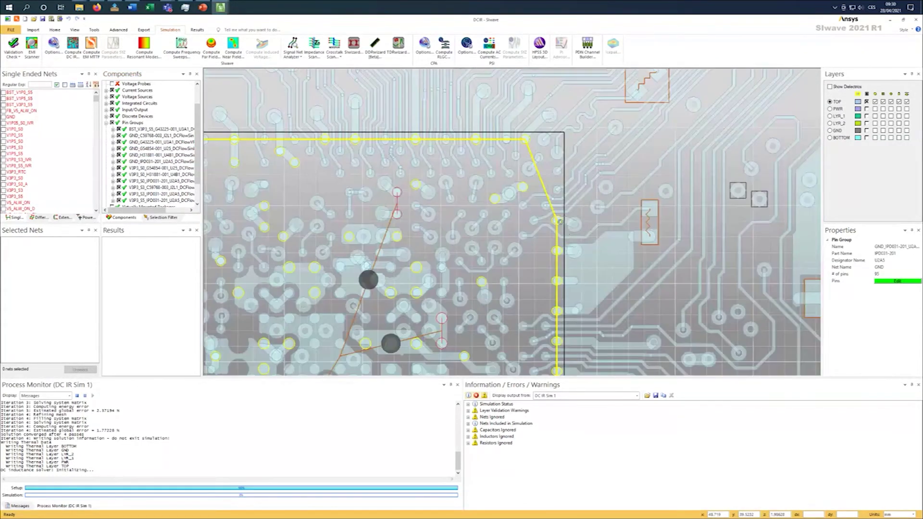
pyautogui.scroll(-3, 558, 221)
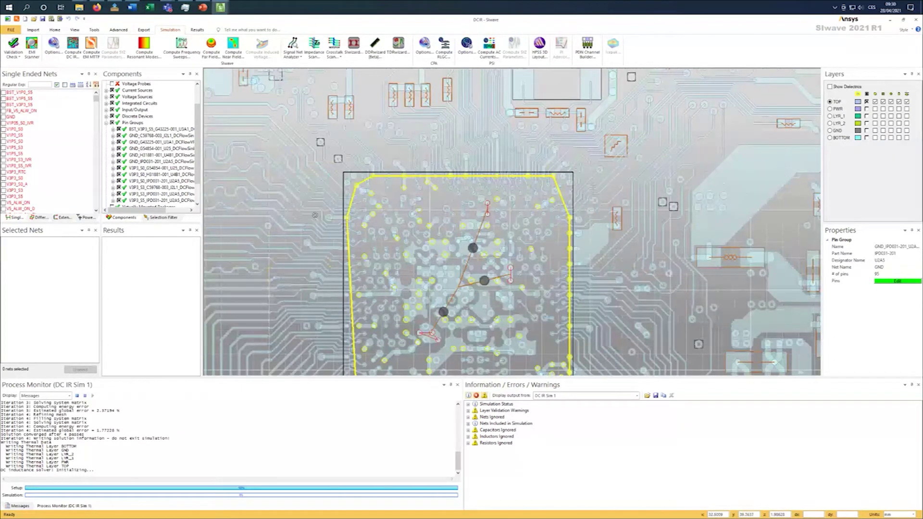
pyautogui.scroll(-6, 315, 215)
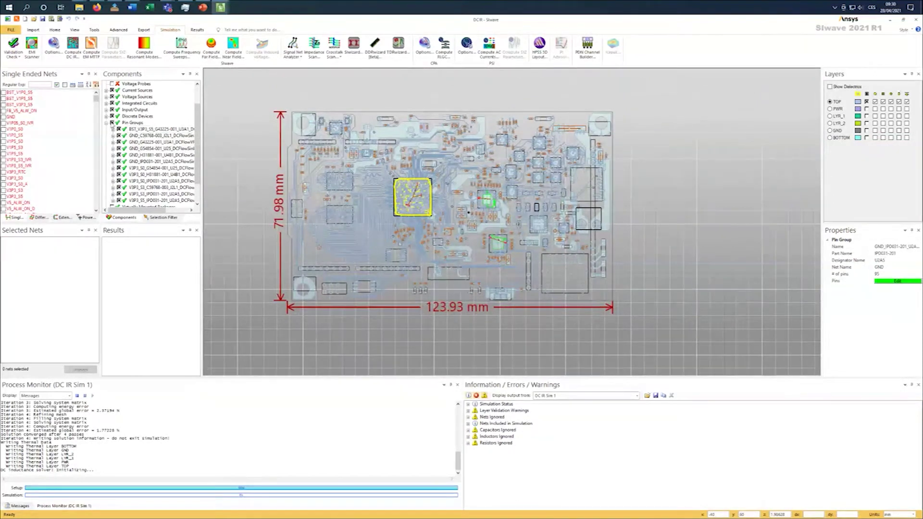
pyautogui.click(107, 123)
pyautogui.click(670, 289)
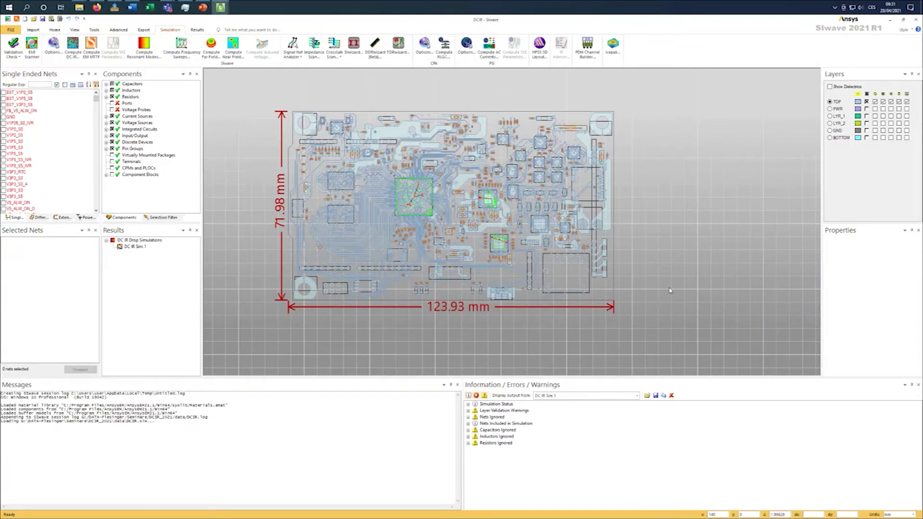
# Review the result options available for DC IR Sim 1 and save the project
pyautogui.click(121, 241)
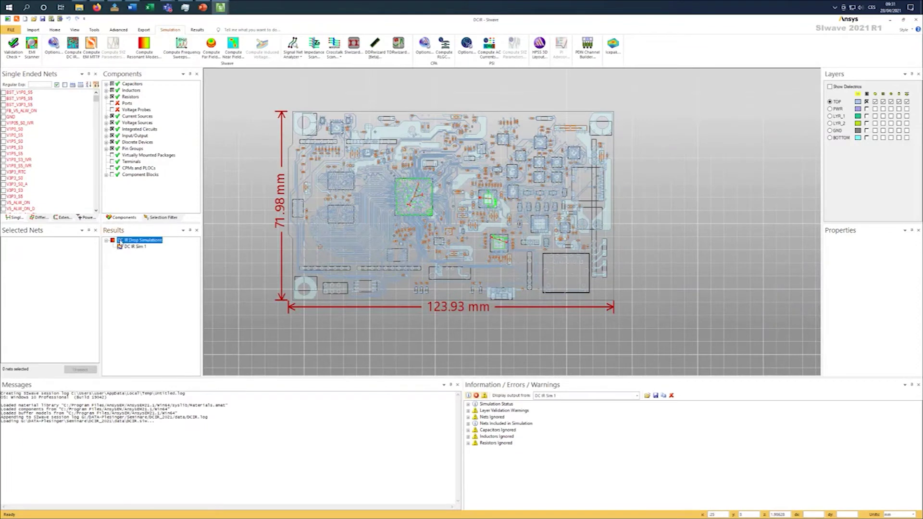
pyautogui.rightClick(142, 248)
pyautogui.click(204, 354)
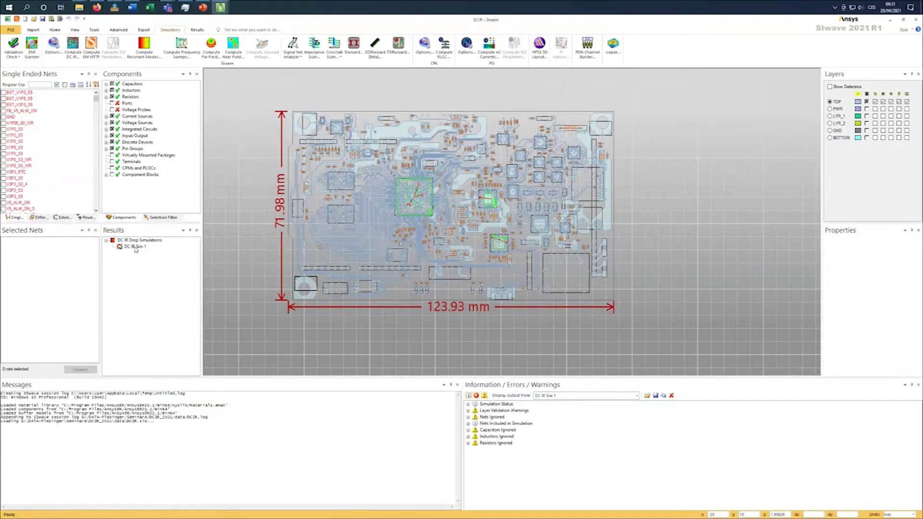
pyautogui.hotkey('ctrl', 's')
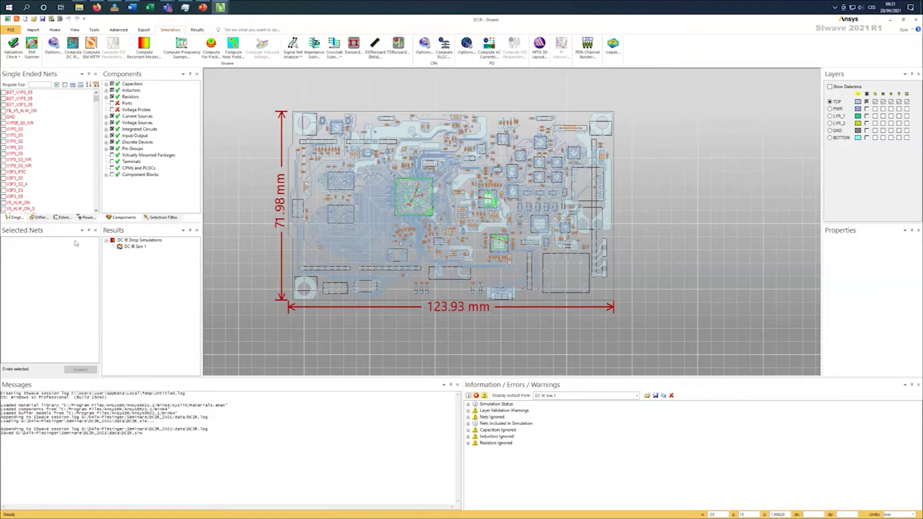
# Make all board layers visible from TOP to BOTTOM and show their shapes as unfilled outlines
pyautogui.scroll(-5, 605, 286)
pyautogui.scroll(5, 603, 283)
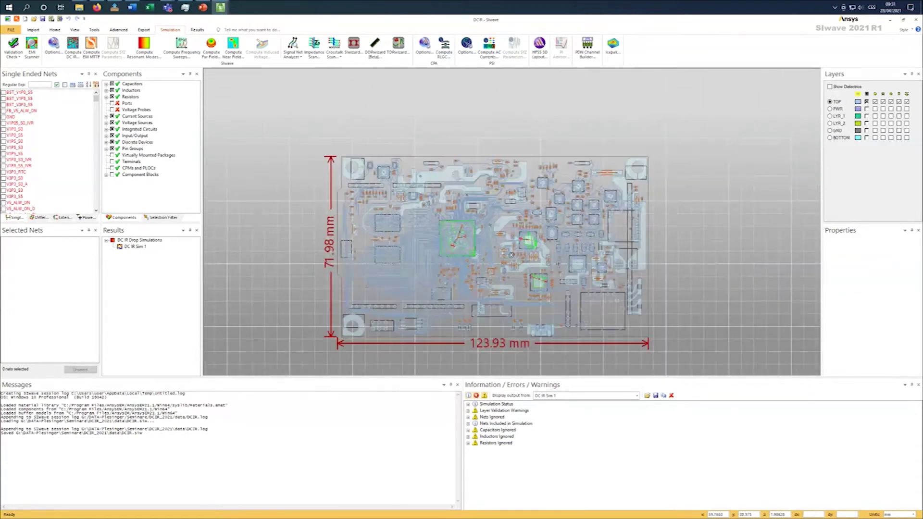
pyautogui.scroll(3, 706, 276)
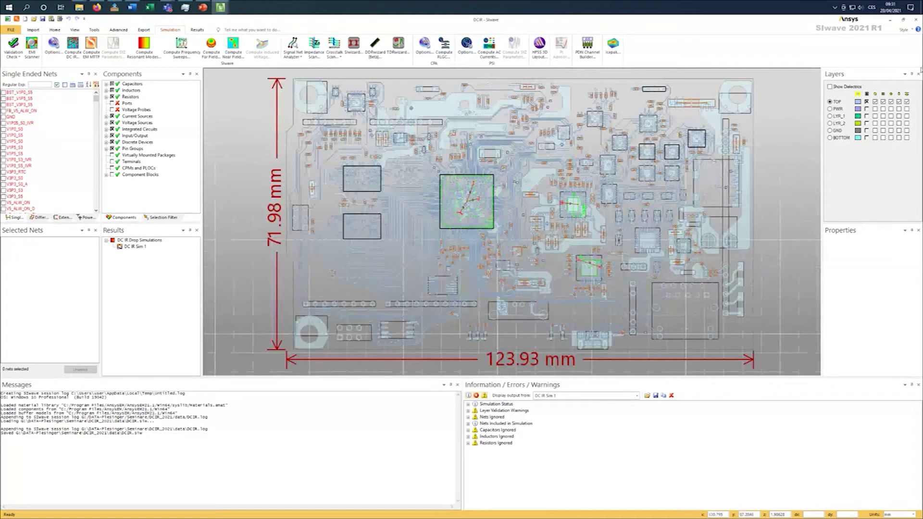
pyautogui.click(867, 94)
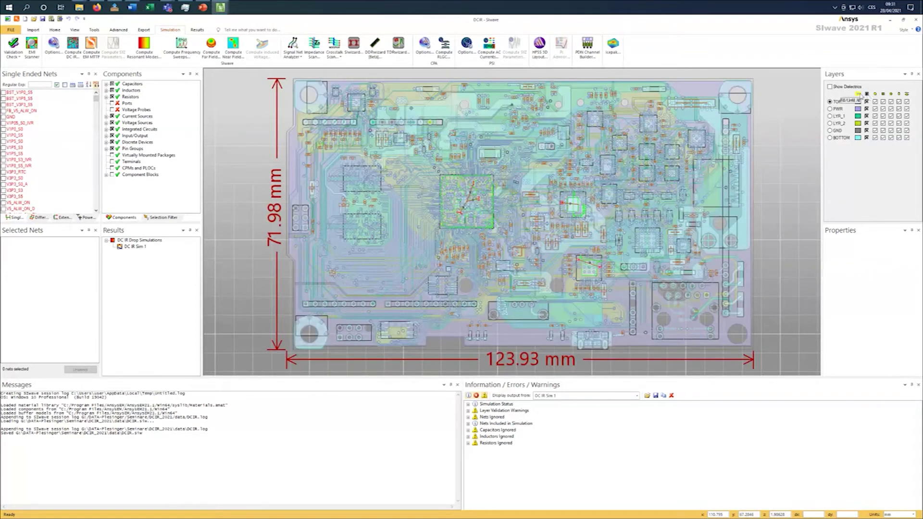
pyautogui.click(866, 95)
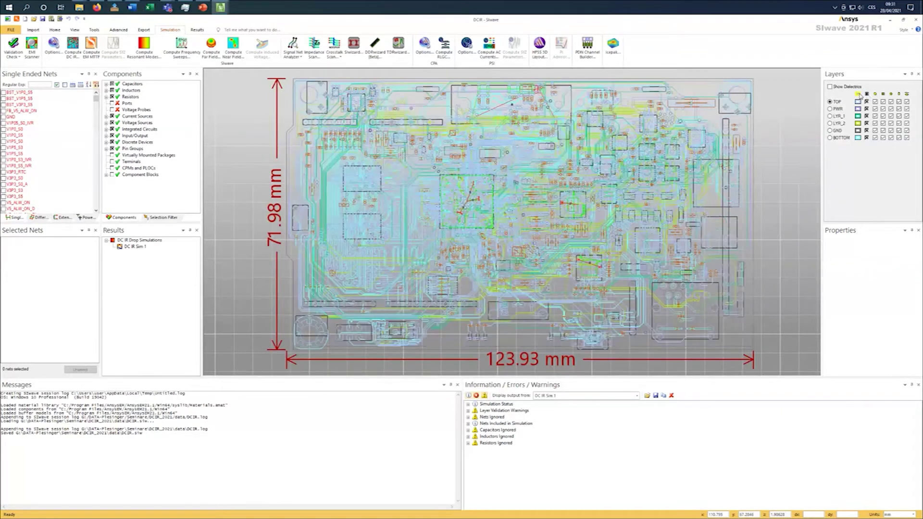
# Plot the currents and voltages of DC IR Sim 1 and enable all plot types on every layer
pyautogui.rightClick(137, 249)
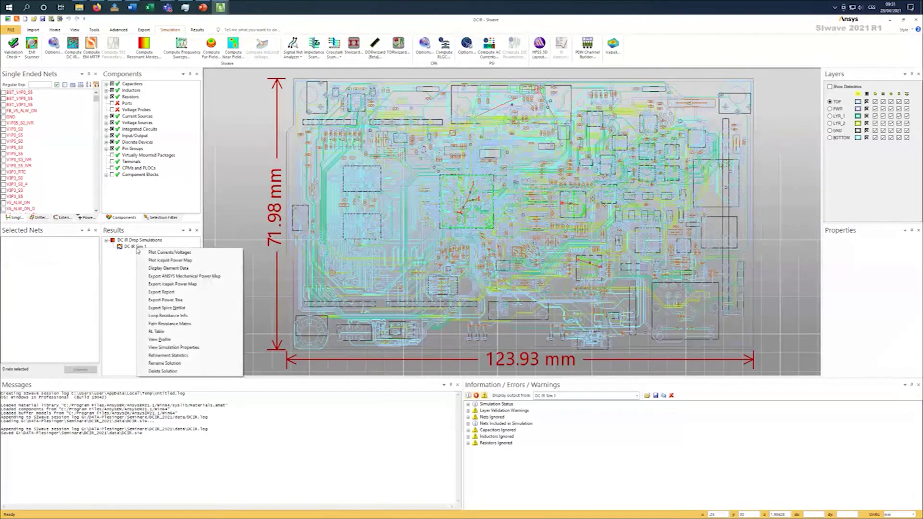
pyautogui.click(161, 252)
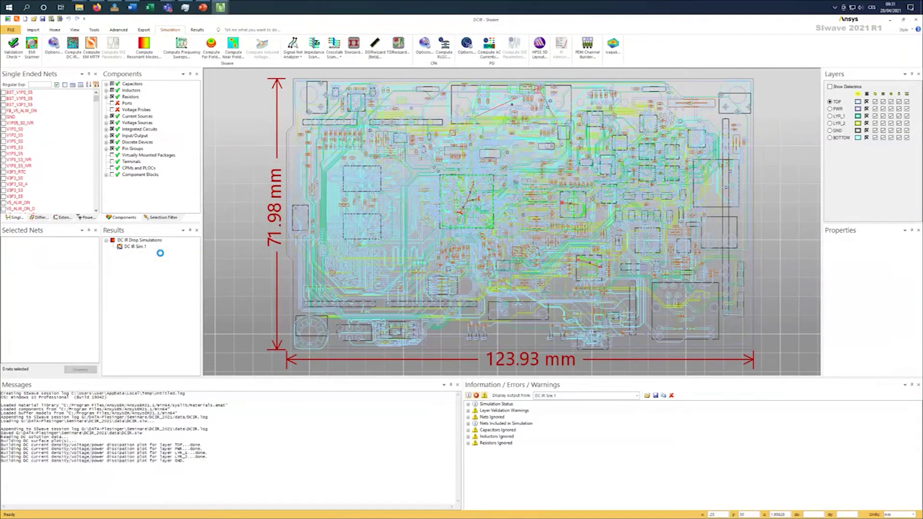
pyautogui.click(481, 188)
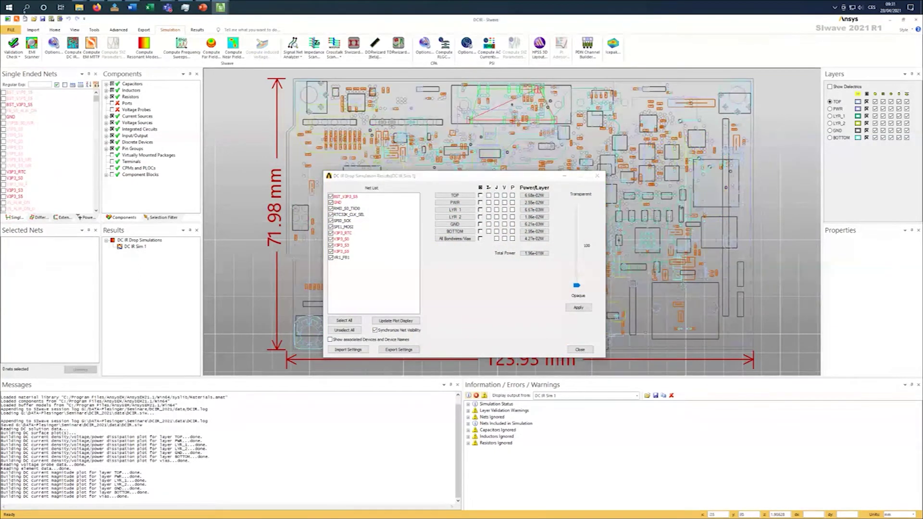
pyautogui.click(55, 30)
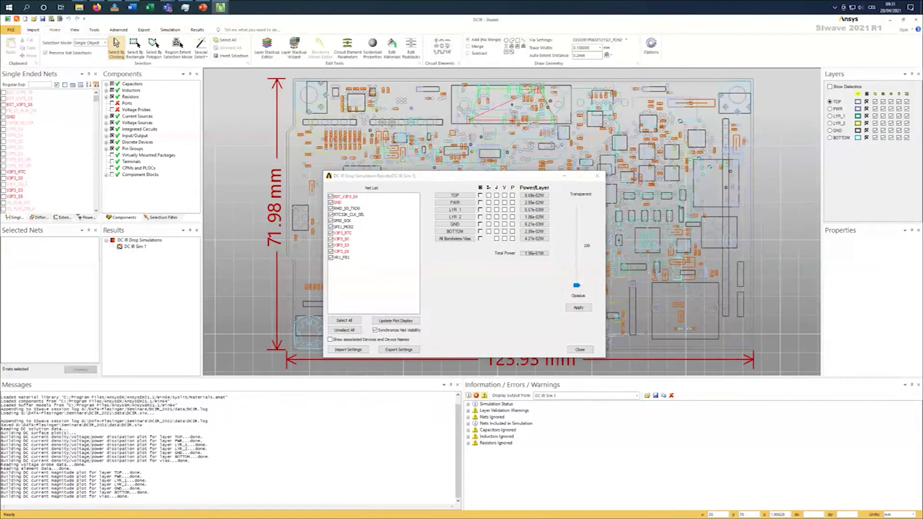
pyautogui.click(74, 30)
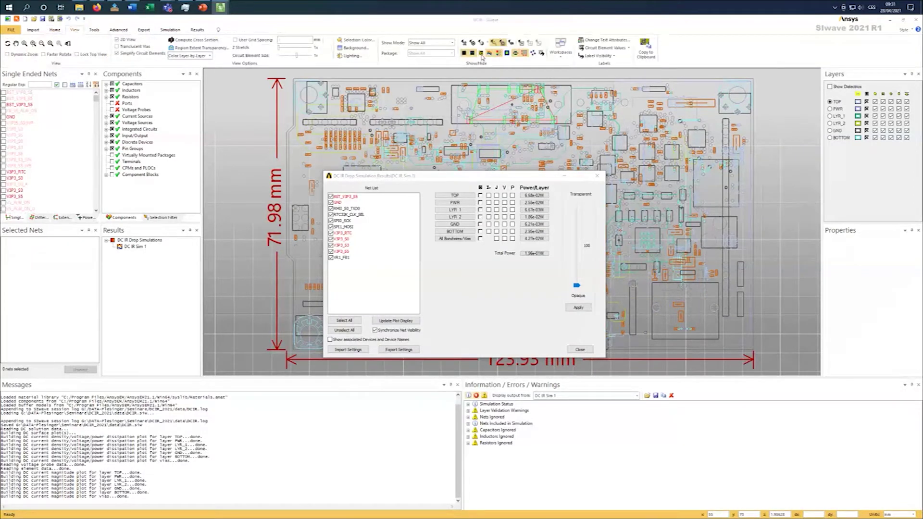
pyautogui.click(481, 188)
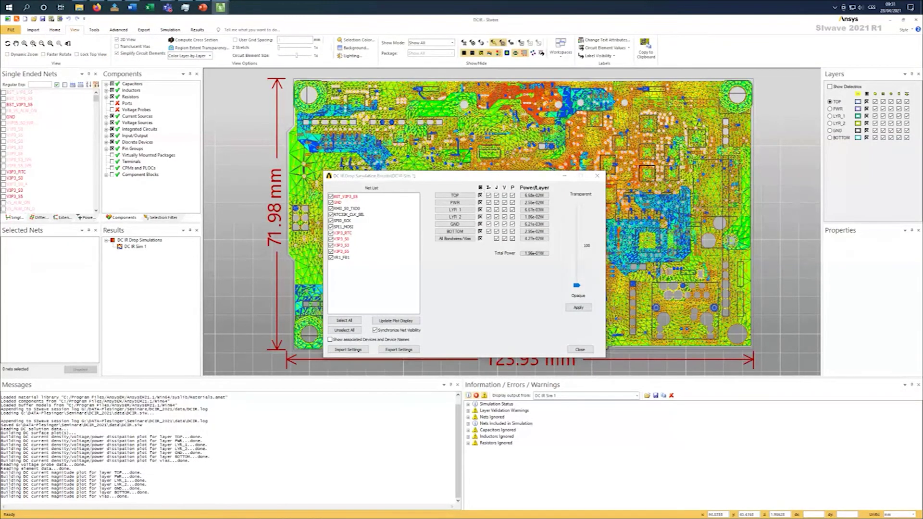
# Switch the plots through the individual result quantities, including voltage, and leave only power density enabled for all layers and vias
pyautogui.scroll(-2, 752, 168)
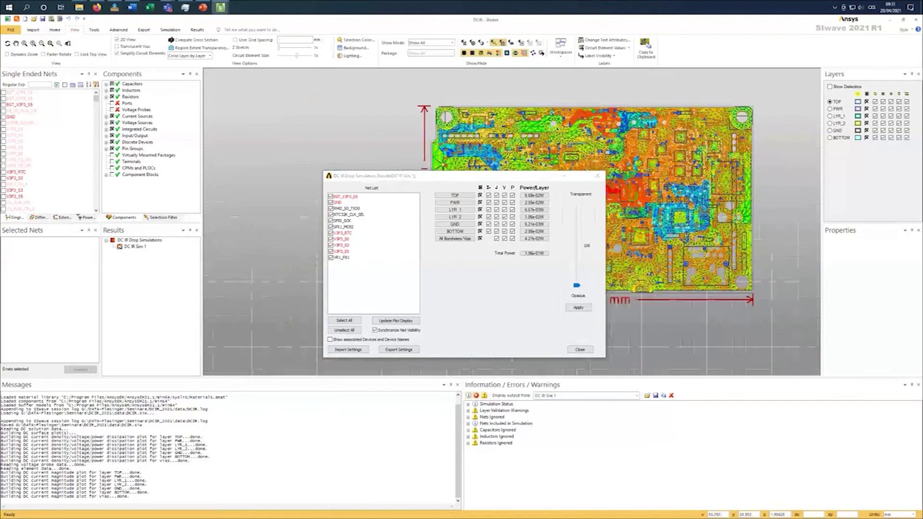
pyautogui.scroll(2, 687, 225)
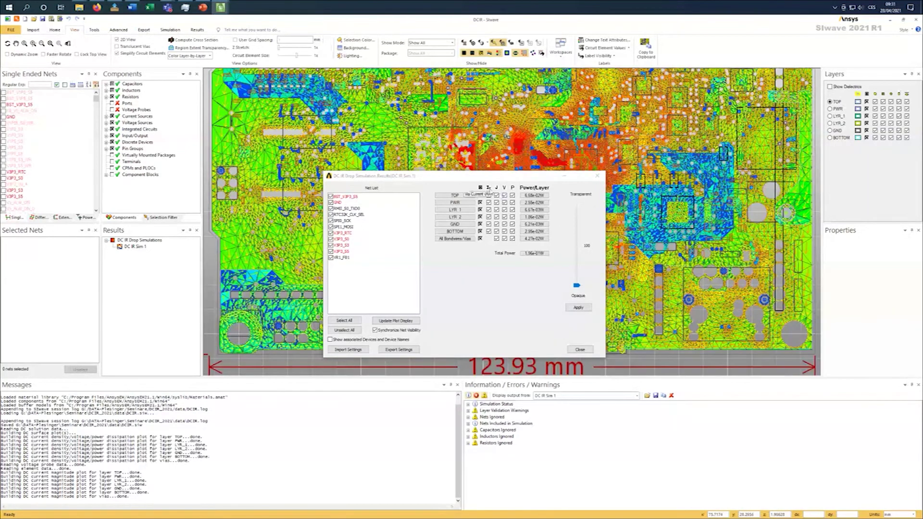
pyautogui.click(488, 188)
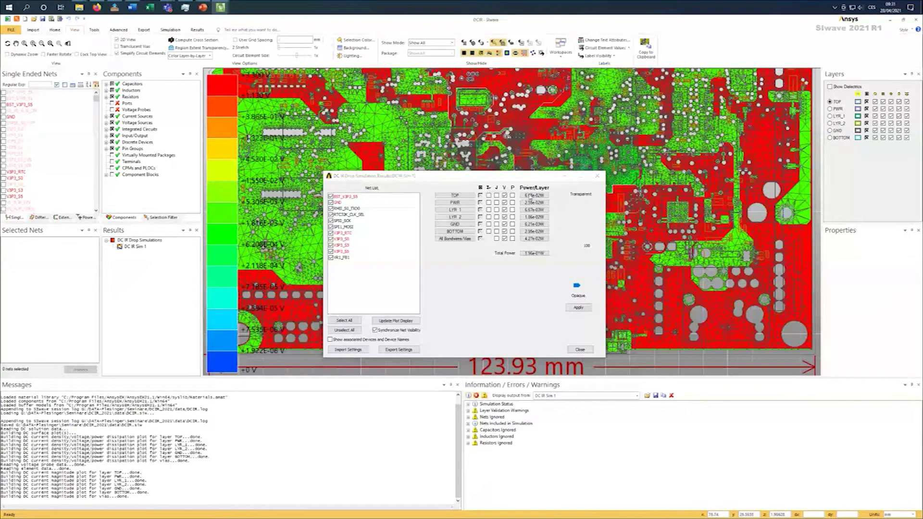
pyautogui.click(496, 188)
pyautogui.click(504, 187)
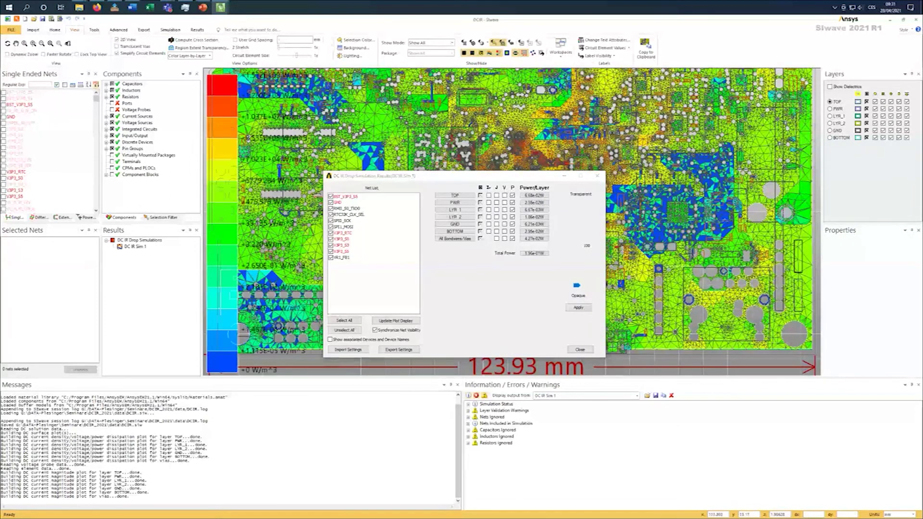
# Examine the power density distribution across the board with the results dialog moved aside, and toggle the power plot off and on
pyautogui.scroll(2, 687, 225)
pyautogui.scroll(-3, 687, 225)
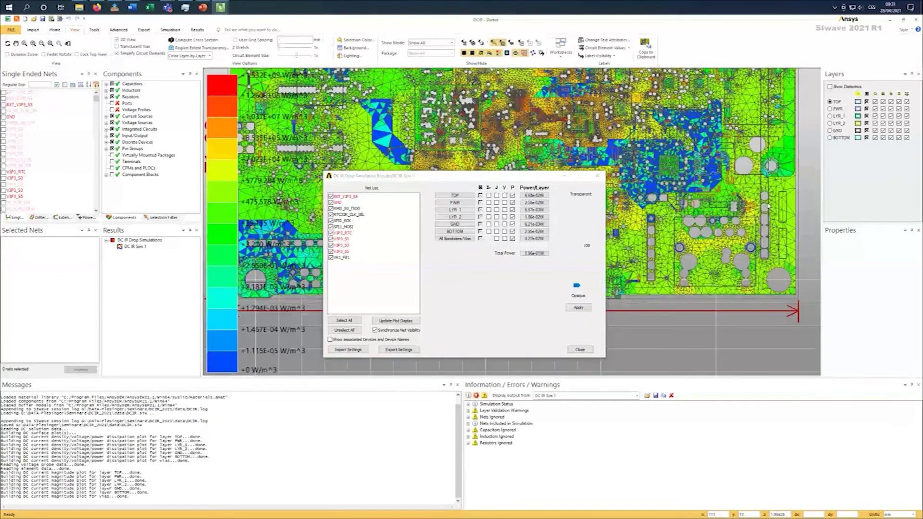
pyautogui.scroll(-2, 674, 160)
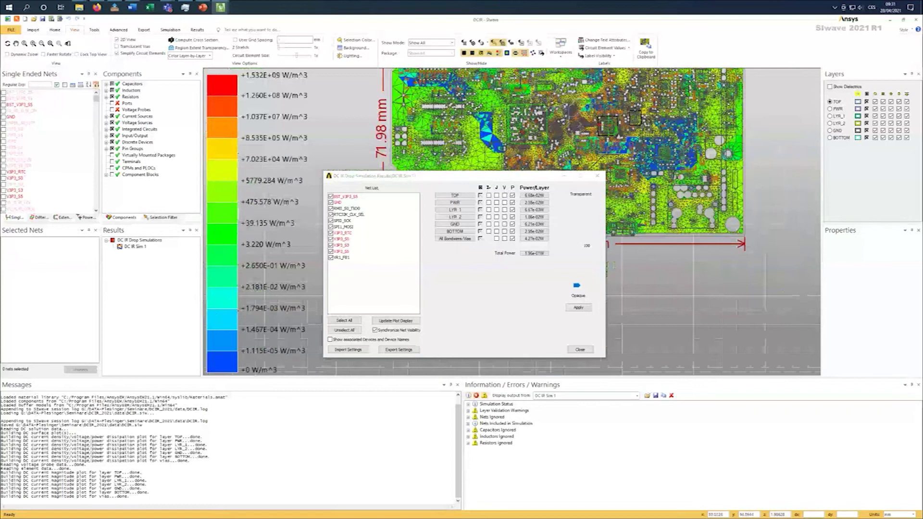
pyautogui.scroll(2, 674, 160)
pyautogui.moveTo(408, 176); pyautogui.dragTo(255, 181)
pyautogui.scroll(3, 533, 147)
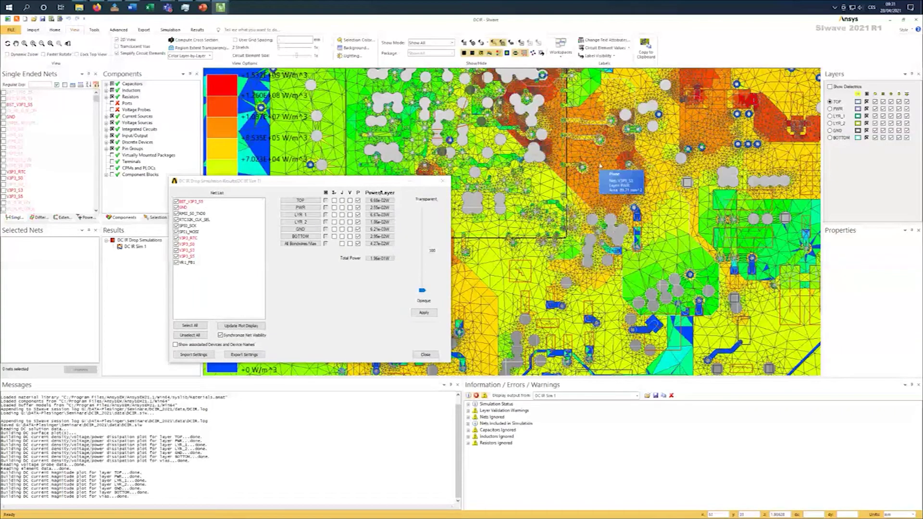
pyautogui.scroll(2, 608, 168)
pyautogui.scroll(-3, 608, 168)
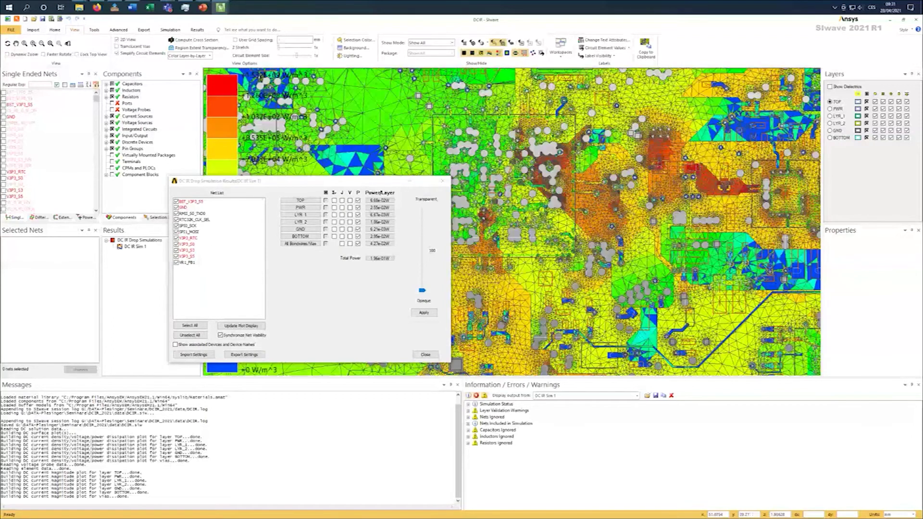
pyautogui.click(358, 194)
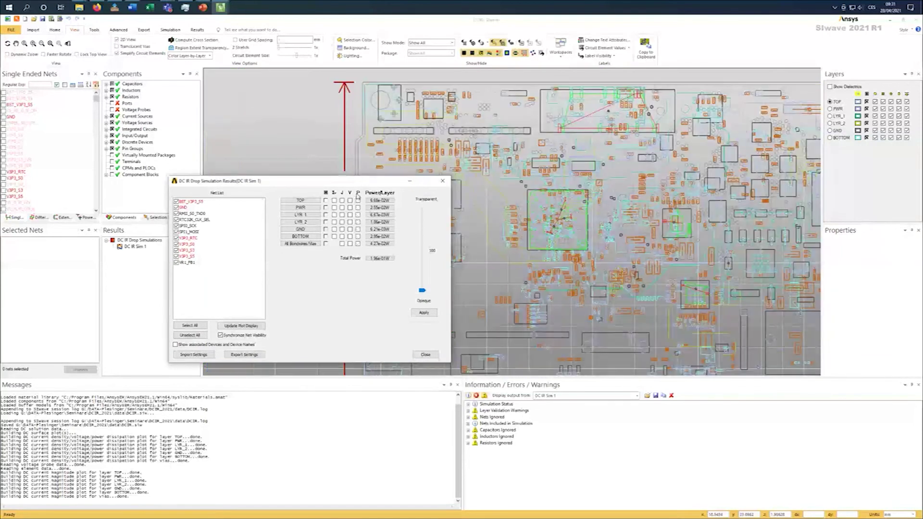
pyautogui.click(357, 194)
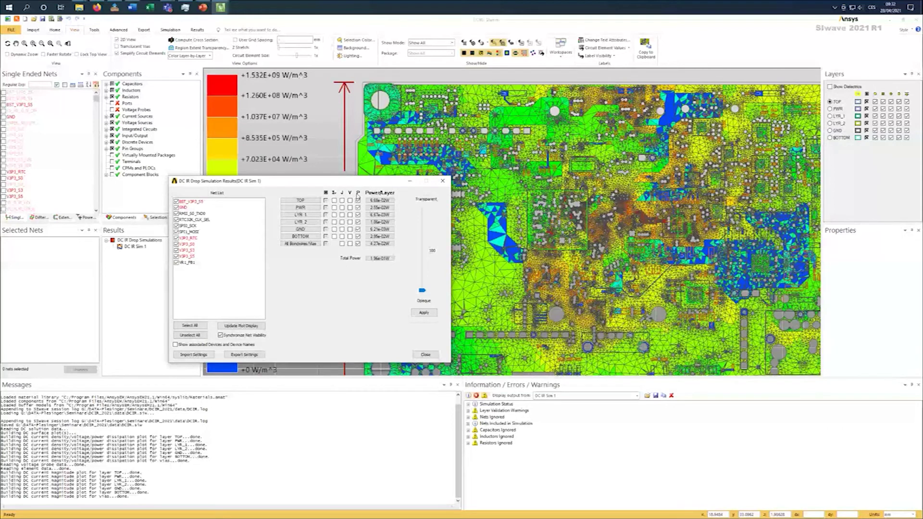
# Hide the plot's color fill, examine the solution mesh around component U2A5, and restore the colored power density plot
pyautogui.click(489, 54)
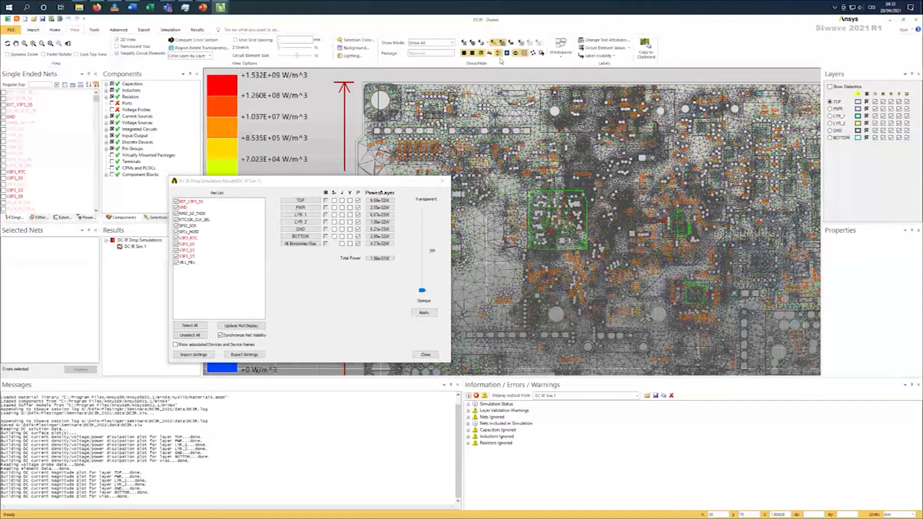
pyautogui.scroll(-5, 556, 216)
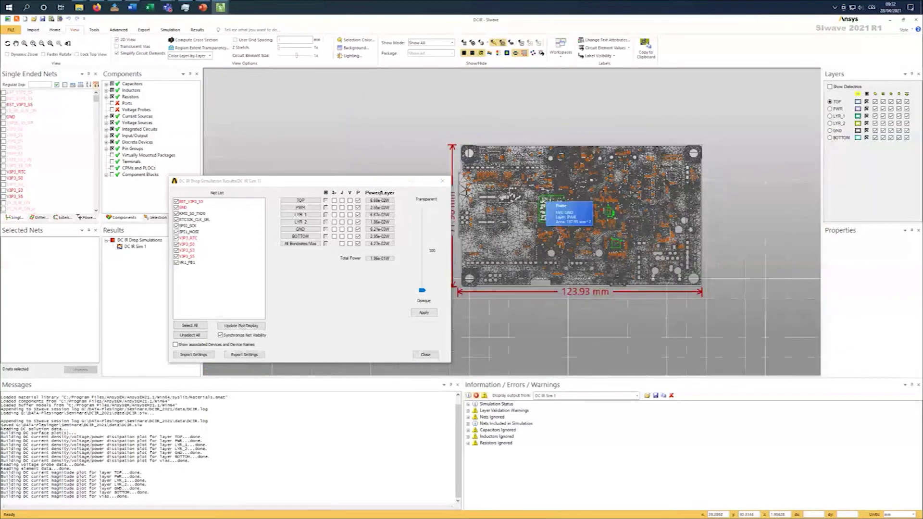
pyautogui.scroll(4, 556, 216)
pyautogui.scroll(-2, 544, 234)
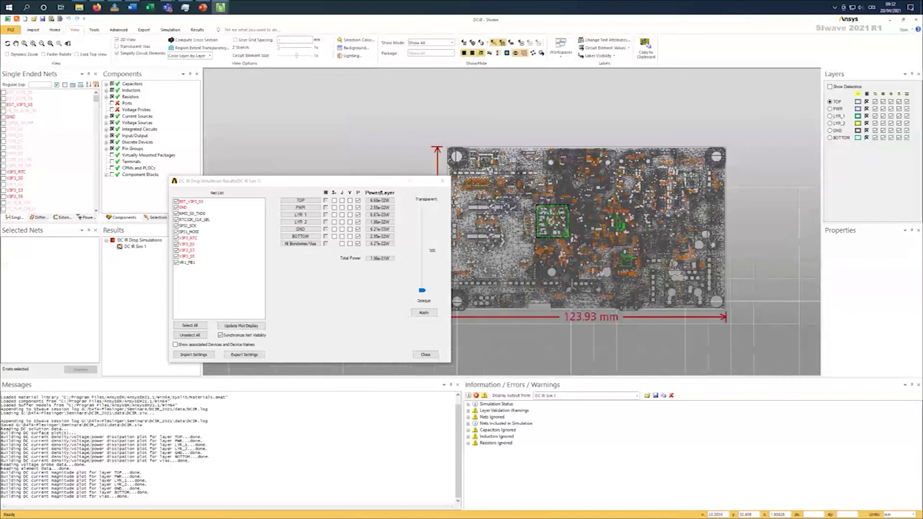
pyautogui.scroll(3, 499, 225)
pyautogui.scroll(3, 499, 225)
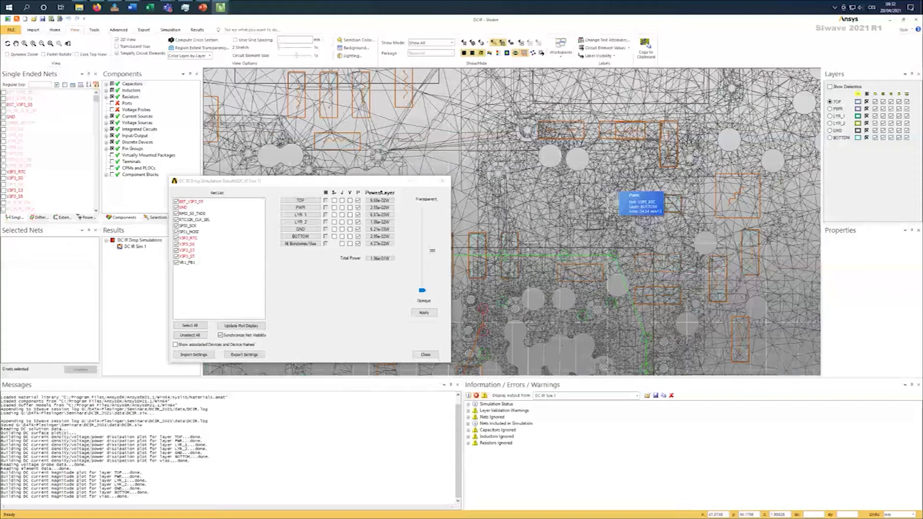
pyautogui.scroll(-2, 618, 192)
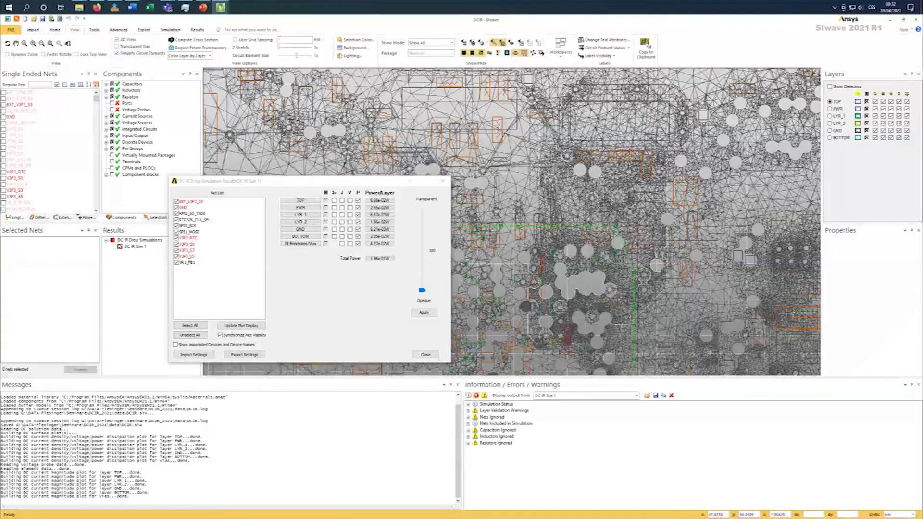
pyautogui.scroll(-2, 609, 184)
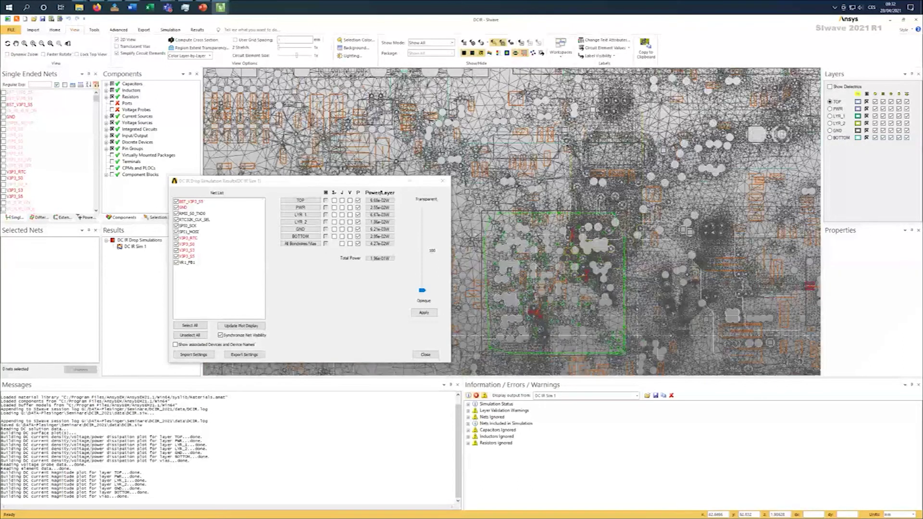
pyautogui.click(491, 53)
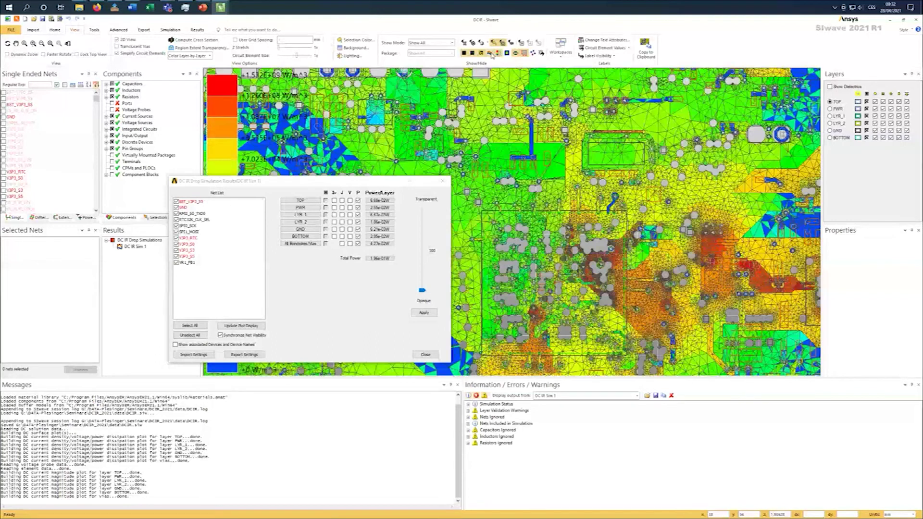
# Hide the solution mesh and switch the plot from power density to current density on all layers and vias
pyautogui.click(492, 54)
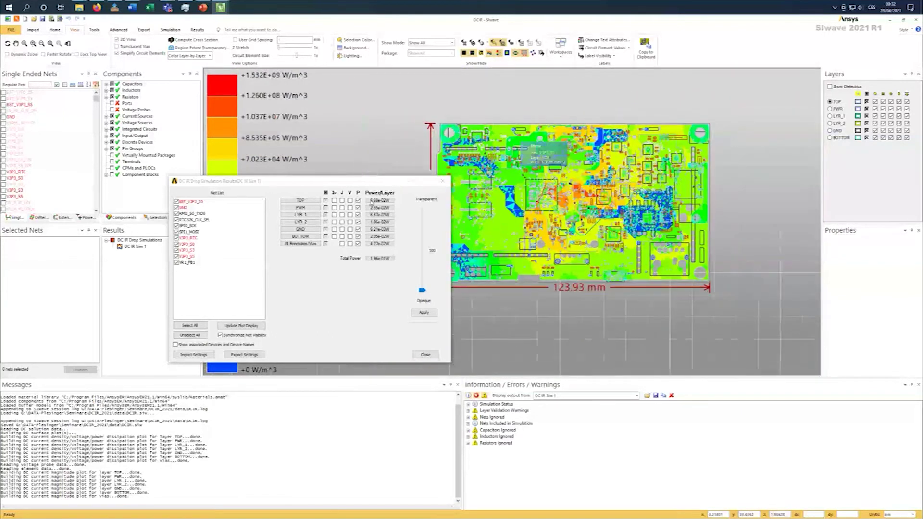
pyautogui.moveTo(365, 185); pyautogui.dragTo(290, 186)
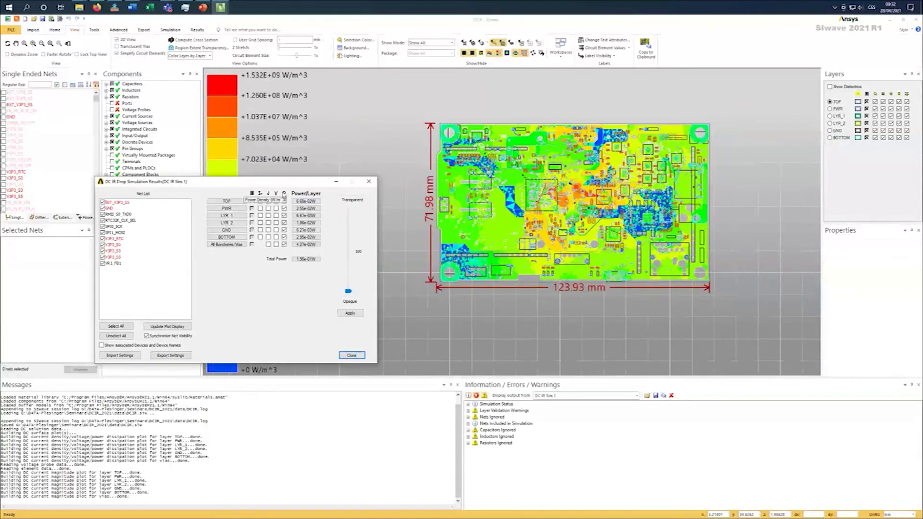
pyautogui.click(284, 201)
pyautogui.click(269, 194)
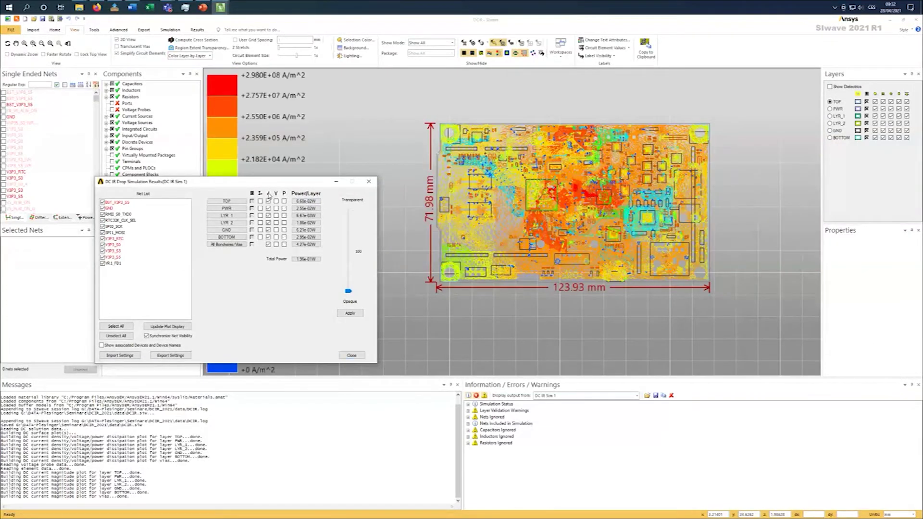
# Hide the current density plot layer by layer, and leave it displayed only on the TOP and GND layers
pyautogui.scroll(3, 539, 183)
pyautogui.scroll(2, 539, 183)
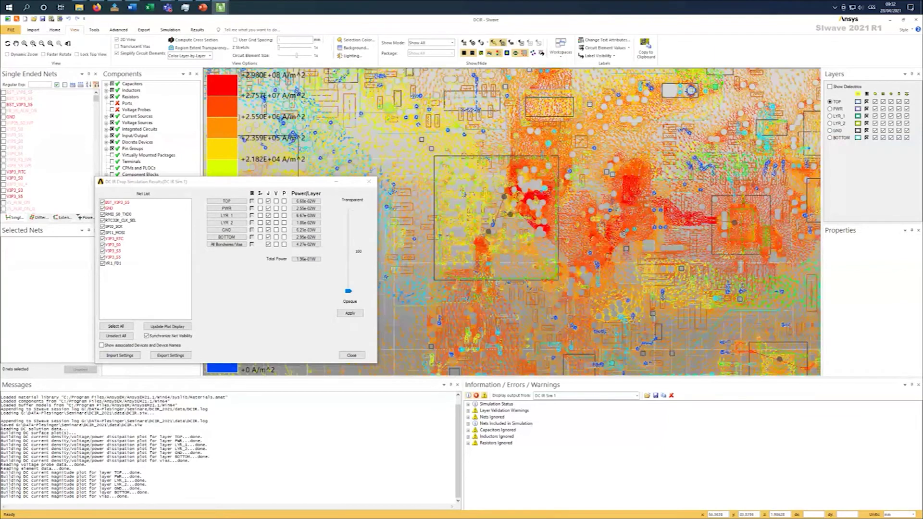
pyautogui.scroll(-2, 539, 185)
pyautogui.click(268, 201)
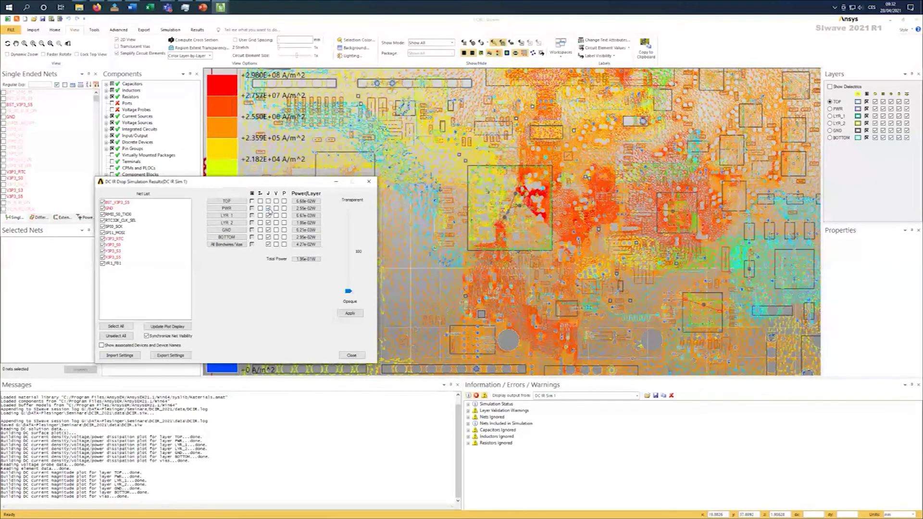
pyautogui.click(268, 208)
pyautogui.click(268, 216)
pyautogui.click(268, 229)
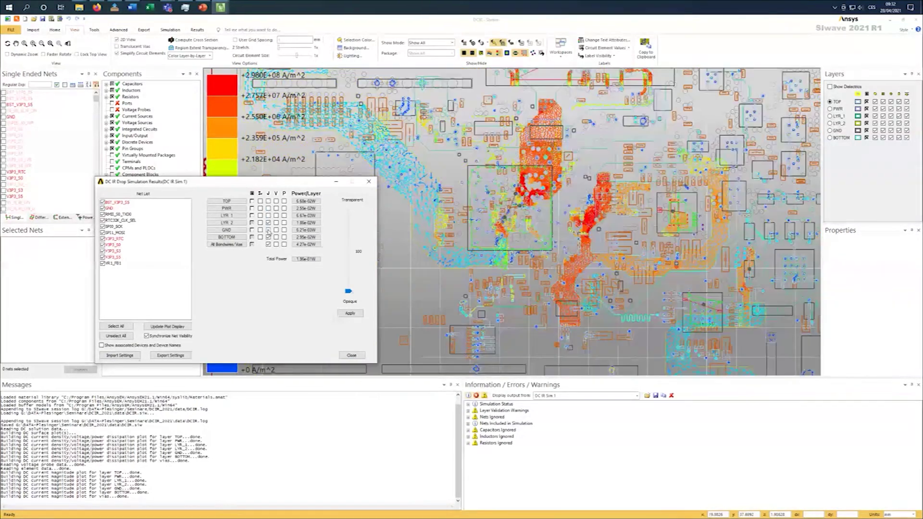
pyautogui.click(268, 193)
pyautogui.click(268, 201)
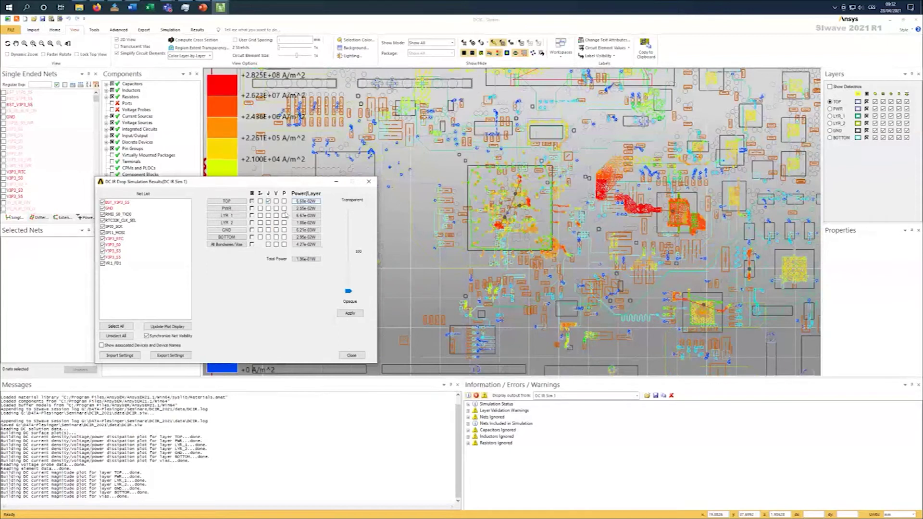
pyautogui.click(268, 229)
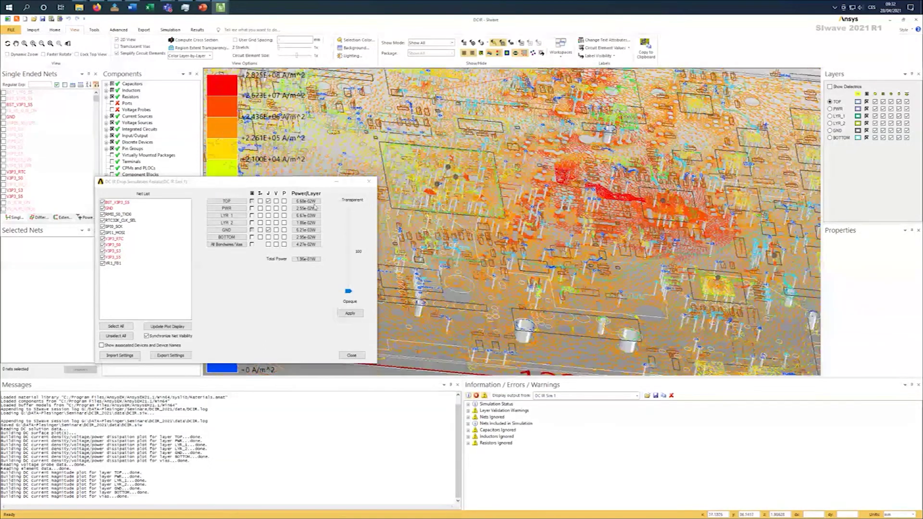
# Replace the current density plot with voltage on all layers and vias, and examine it across the board
pyautogui.click(268, 193)
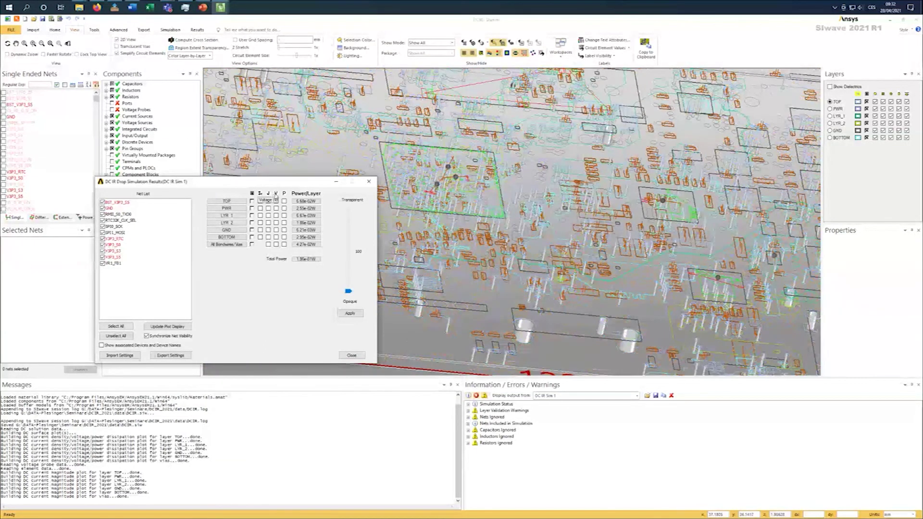
pyautogui.click(276, 193)
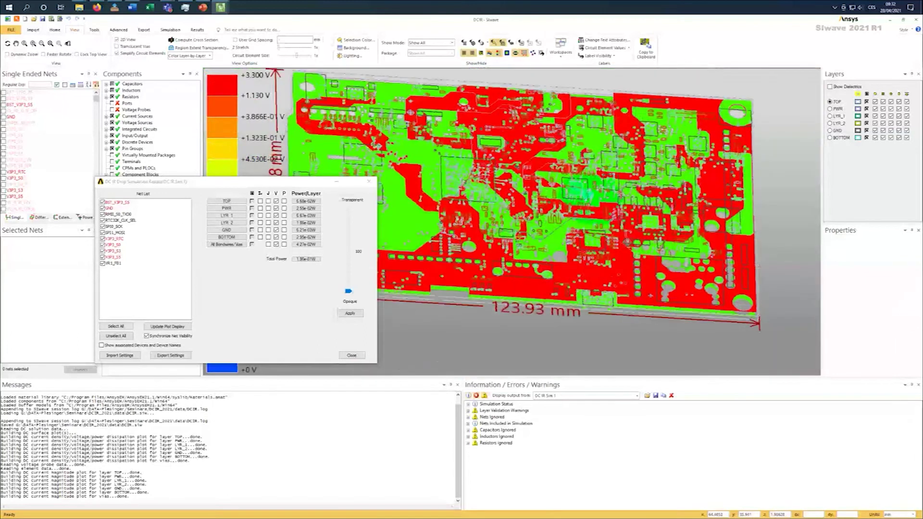
pyautogui.moveTo(521, 216); pyautogui.dragTo(480, 219)
pyautogui.moveTo(284, 185); pyautogui.dragTo(297, 157)
pyautogui.click(620, 291)
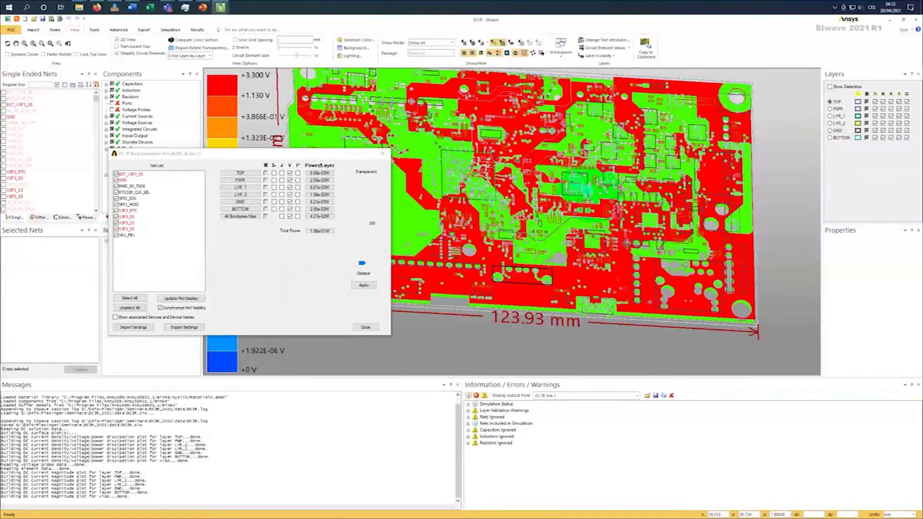
pyautogui.scroll(3, 529, 231)
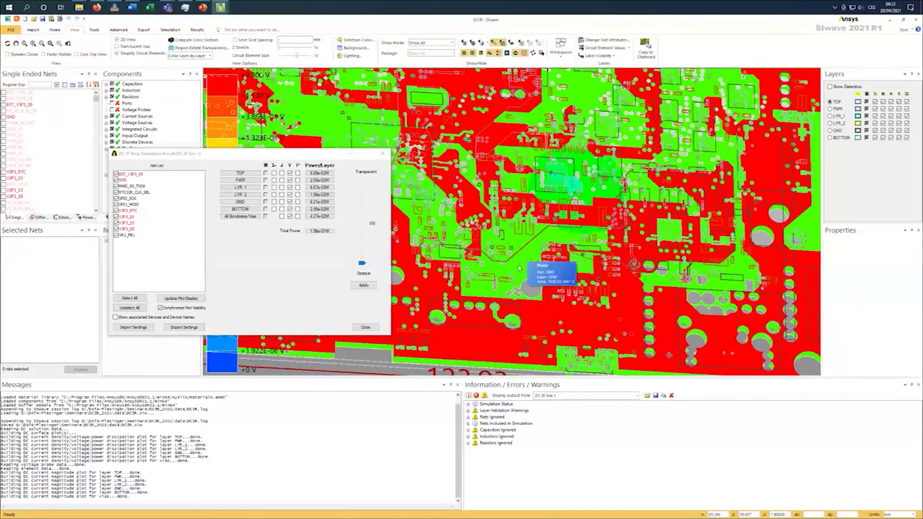
# Switch the plot from voltage to power density on all layers and vias, and return the board to a top view
pyautogui.click(297, 166)
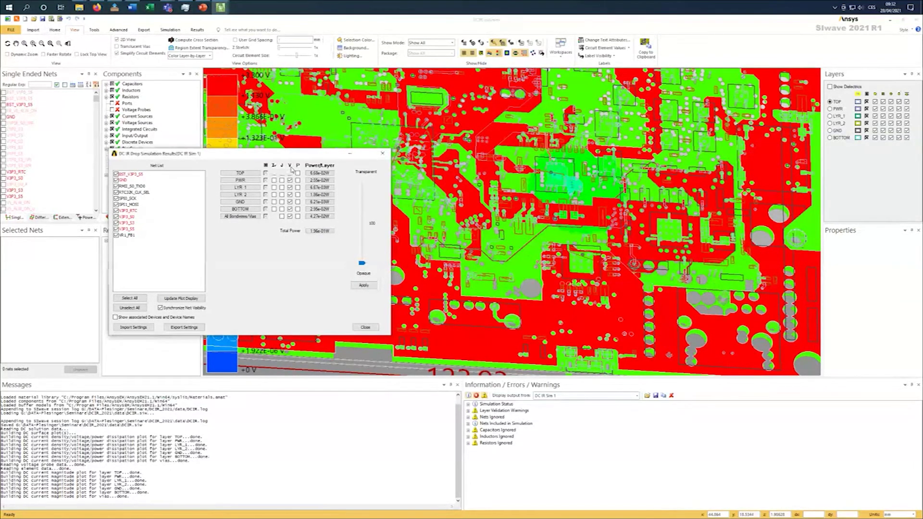
pyautogui.scroll(-3, 528, 230)
pyautogui.moveTo(528, 231); pyautogui.dragTo(553, 207)
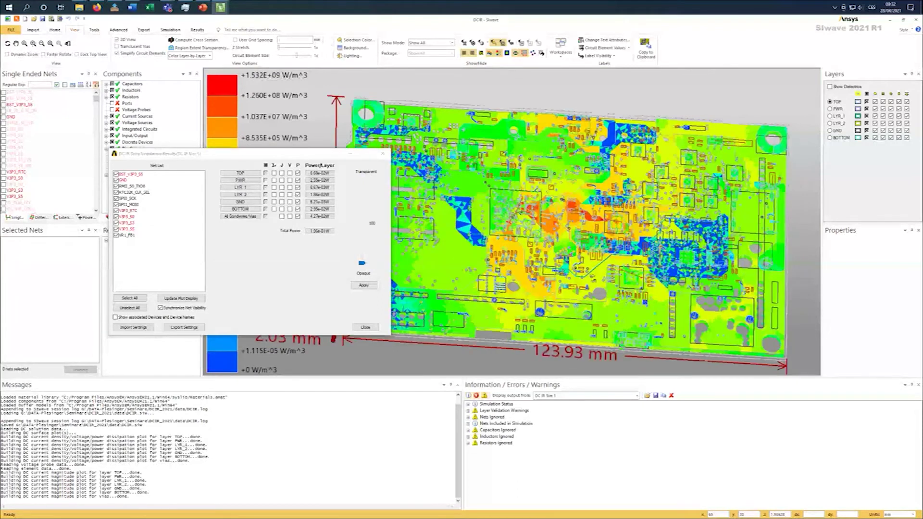
pyautogui.moveTo(591, 278); pyautogui.dragTo(619, 192)
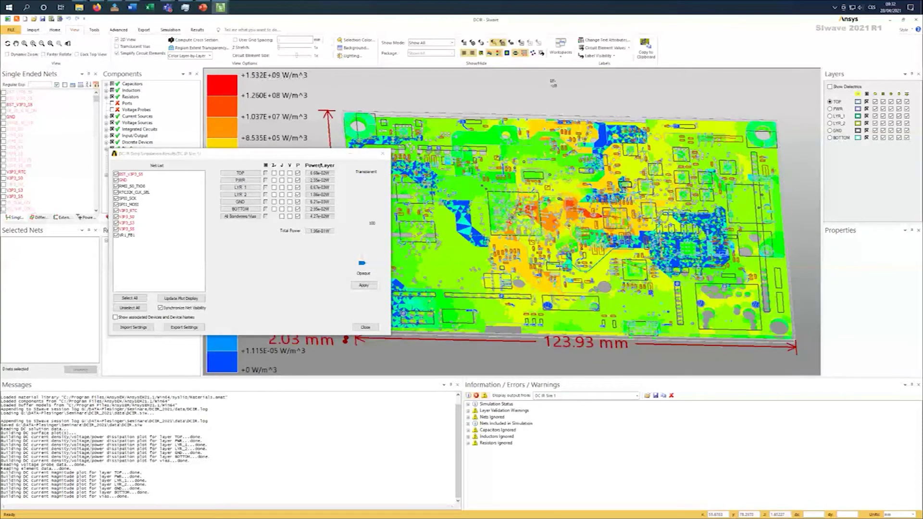
pyautogui.press('t')
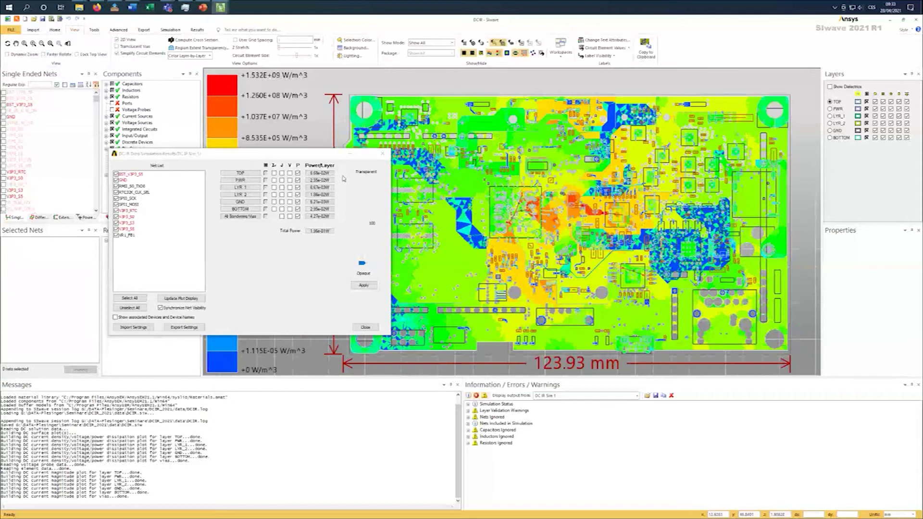
# Try the power density plot at an opacity of 20 and return it to a fully opaque 100
pyautogui.click(310, 173)
pyautogui.moveTo(362, 267); pyautogui.dragTo(362, 199)
pyautogui.click(364, 285)
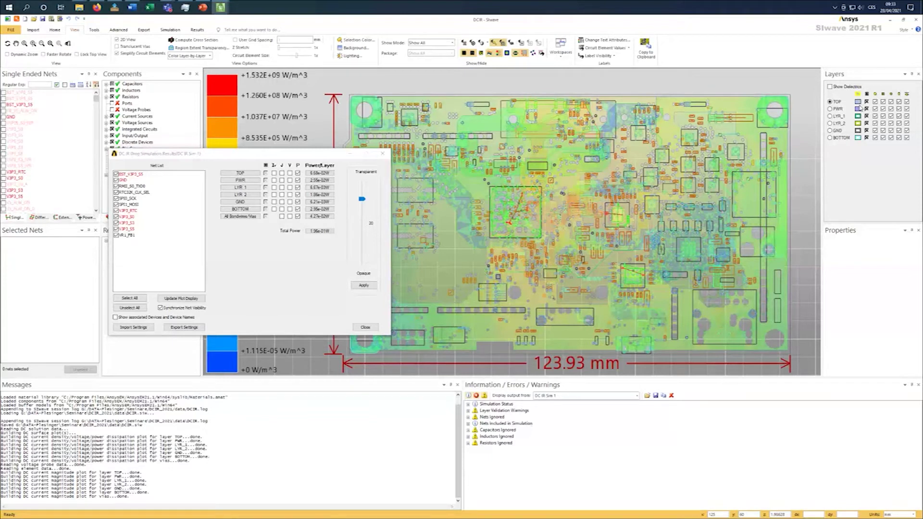
pyautogui.moveTo(360, 202); pyautogui.dragTo(361, 263)
pyautogui.click(363, 285)
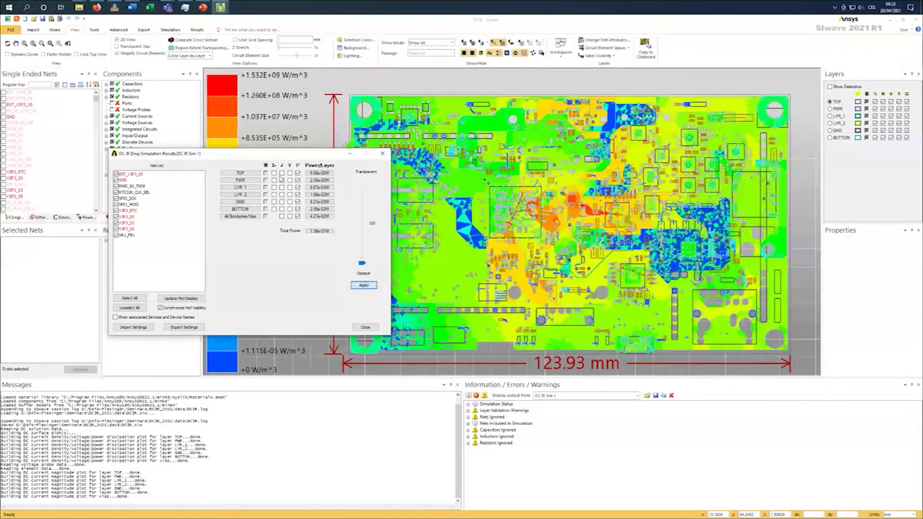
# Turn off the power density plot and display the via currents in amperes on all layers
pyautogui.click(299, 165)
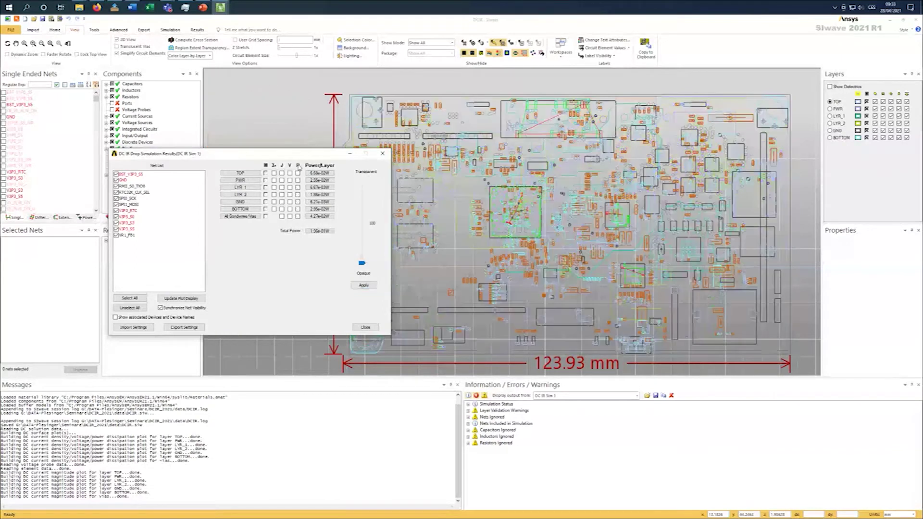
pyautogui.click(272, 166)
pyautogui.click(542, 236)
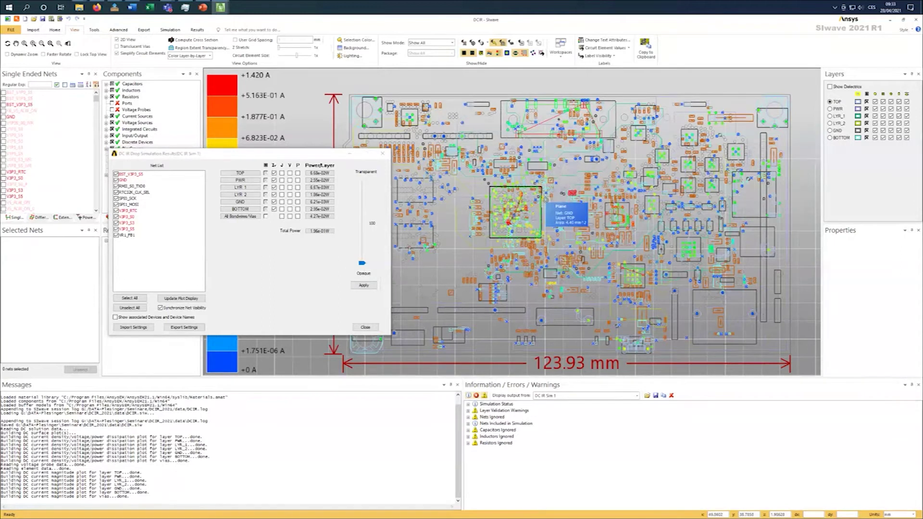
# Examine the via currents across the board in 3D, especially the group of vias colored for the highest current
pyautogui.scroll(-2, 549, 198)
pyautogui.scroll(2, 589, 229)
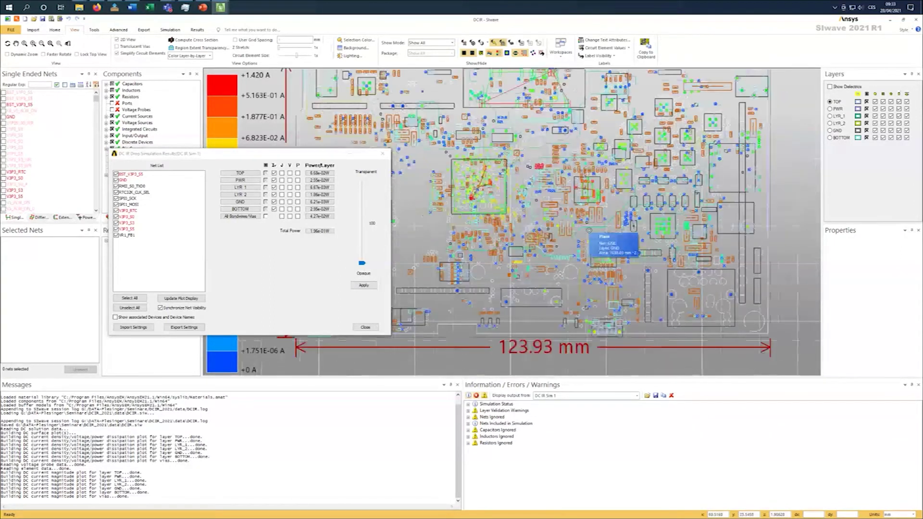
pyautogui.scroll(3, 589, 231)
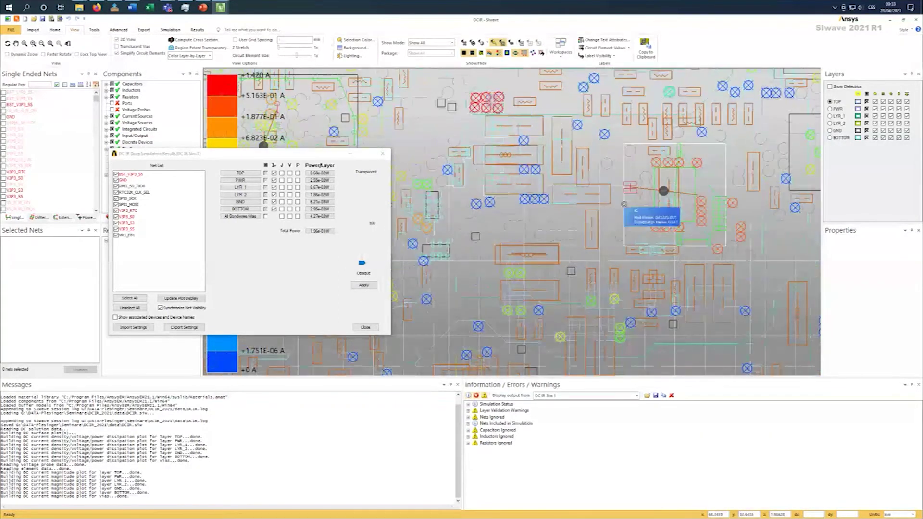
pyautogui.scroll(-3, 623, 204)
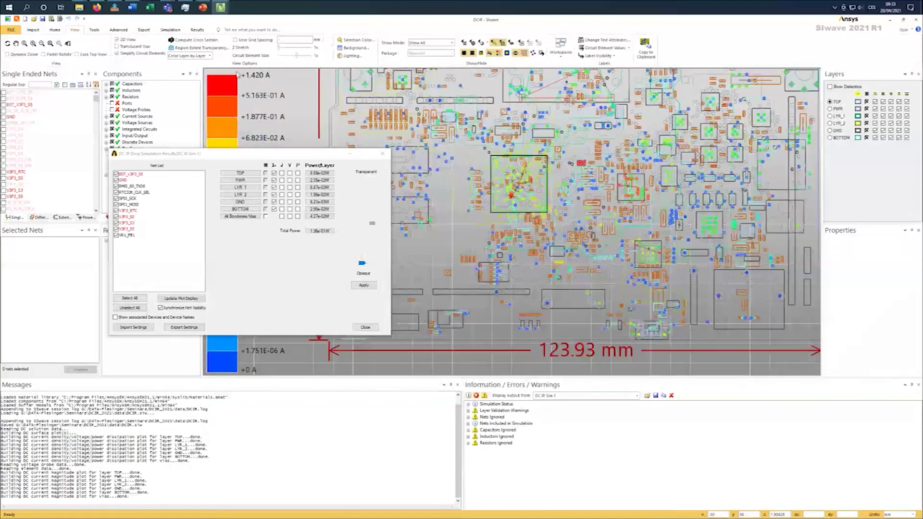
pyautogui.scroll(3, 603, 126)
pyautogui.moveTo(768, 370); pyautogui.dragTo(779, 284)
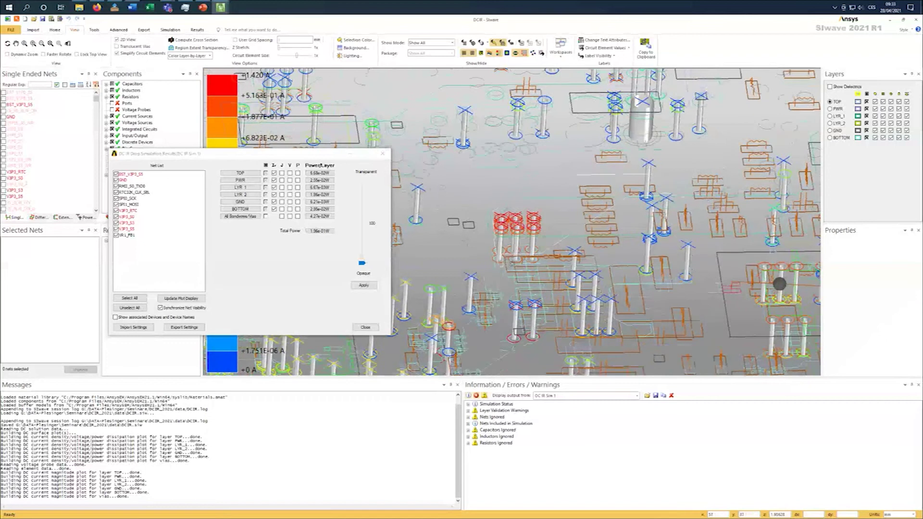
pyautogui.scroll(5, 589, 182)
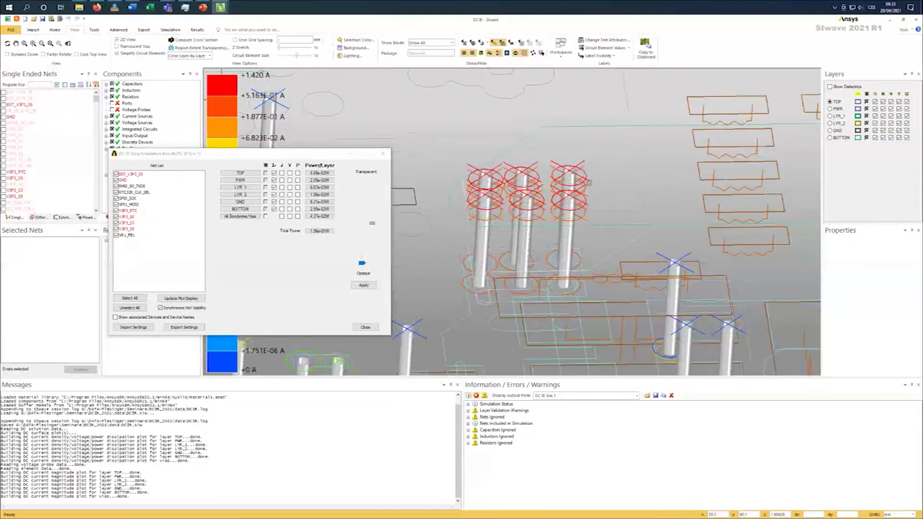
pyautogui.scroll(-4, 589, 183)
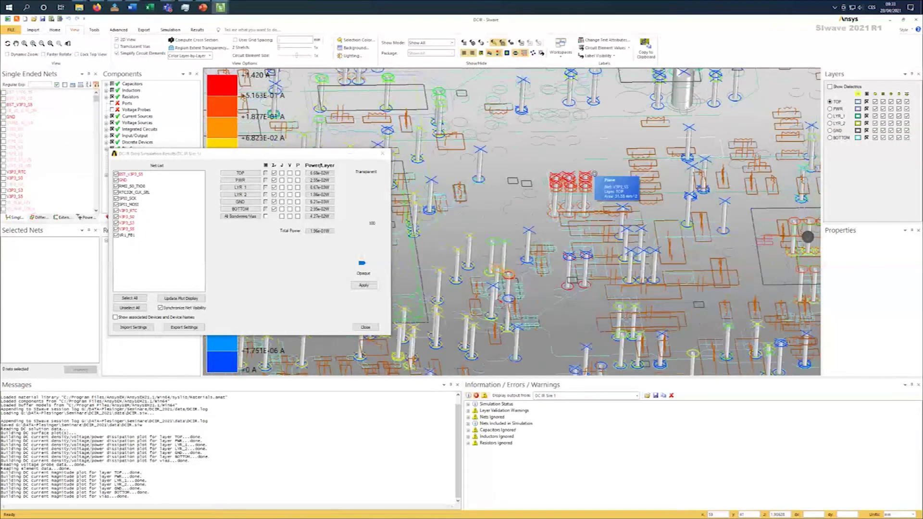
pyautogui.scroll(-6, 562, 192)
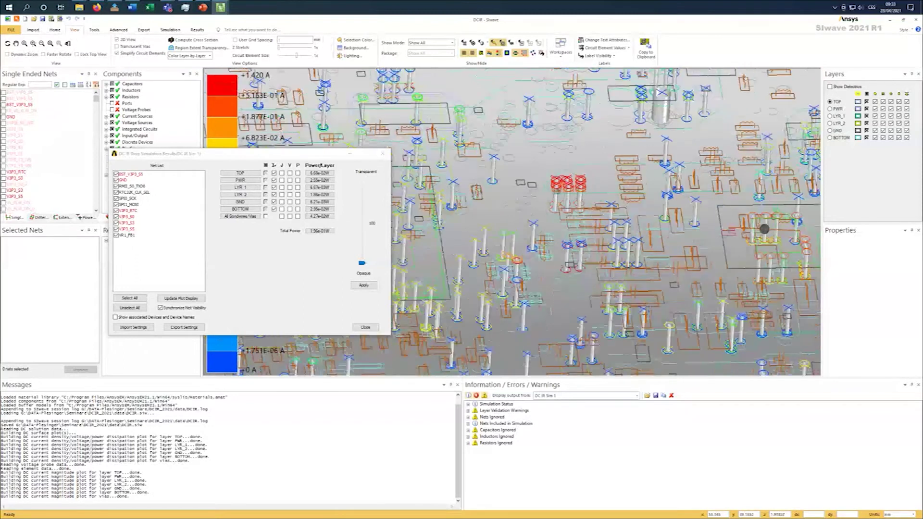
# Add the current density plot on all layers and vias, and close the results dialog
pyautogui.press('alt')
pyautogui.press('f')
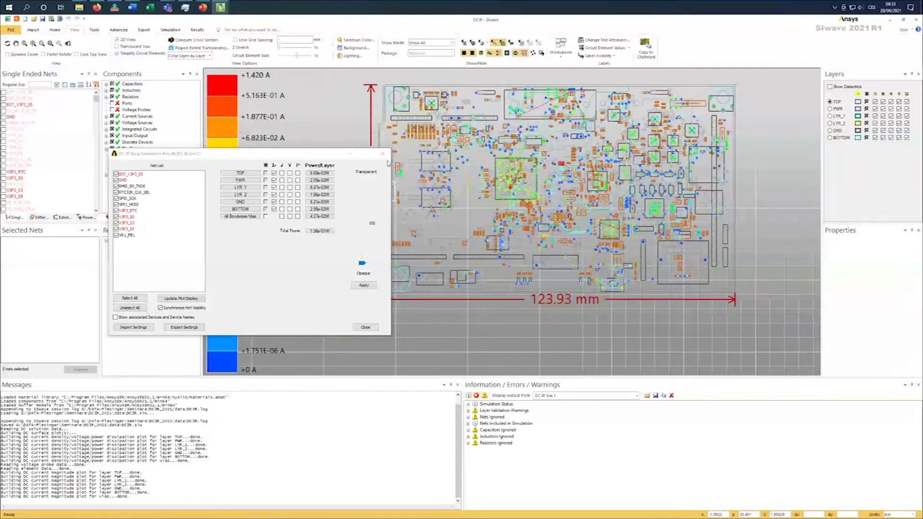
pyautogui.click(282, 166)
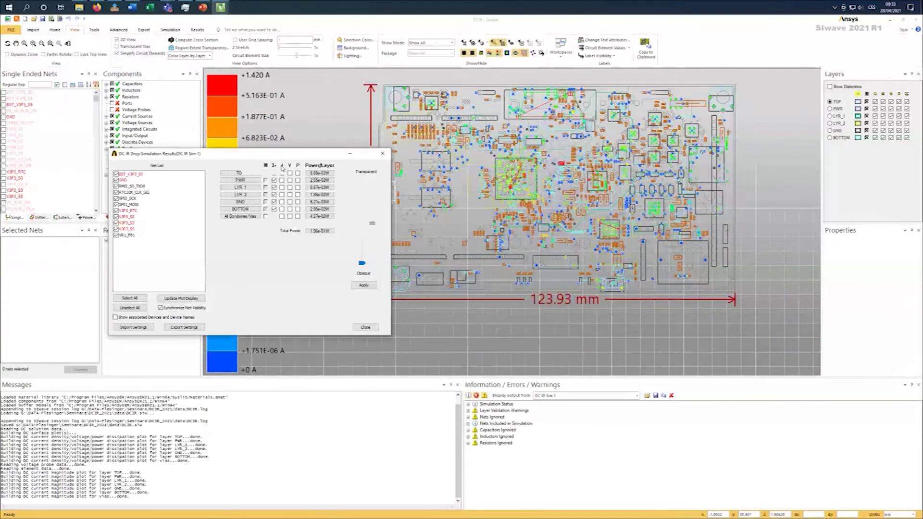
pyautogui.click(382, 153)
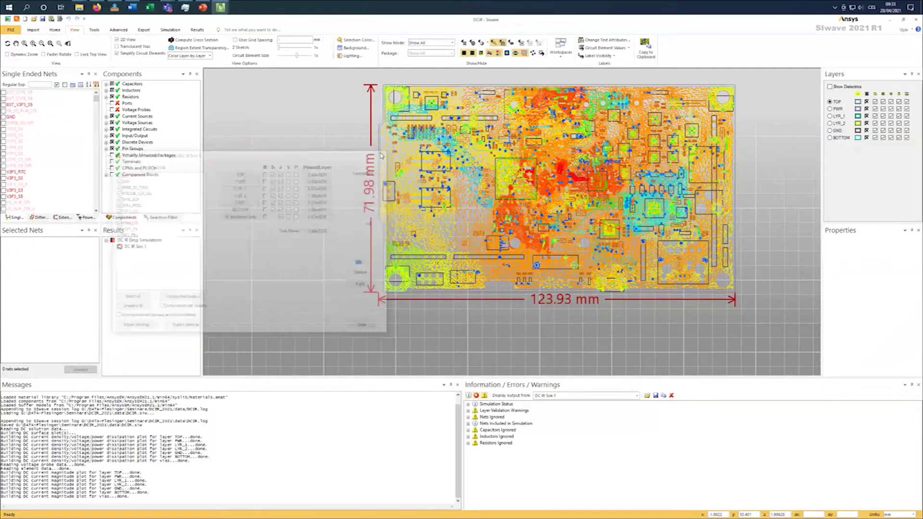
pyautogui.rightClick(136, 246)
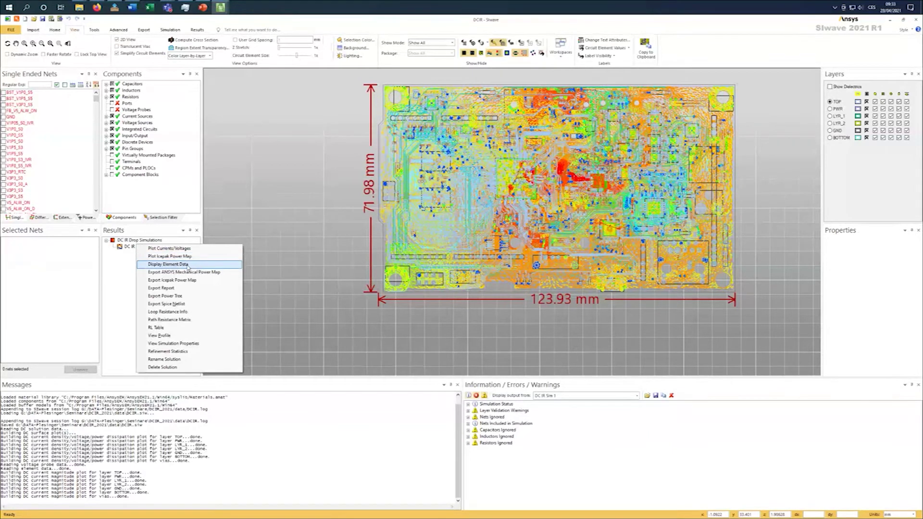
pyautogui.click(188, 265)
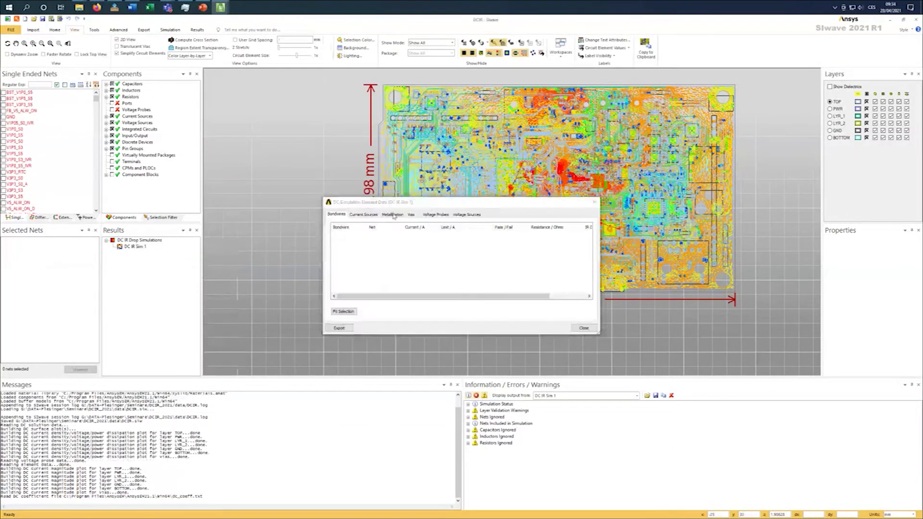
pyautogui.click(595, 203)
# Reopen the current and voltage plots of DC IR Sim 1, turn off current density everywhere, and close the dialog
pyautogui.rightClick(133, 246)
pyautogui.click(154, 250)
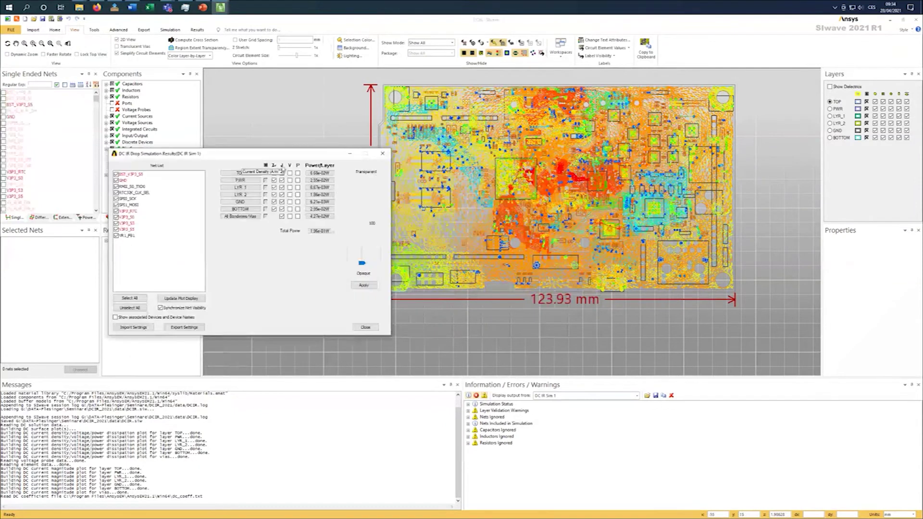
pyautogui.click(369, 328)
# Display the element data of DC IR Sim 1 and review its bondwire, current source, metallization, via, voltage probe and voltage source tables
pyautogui.rightClick(139, 247)
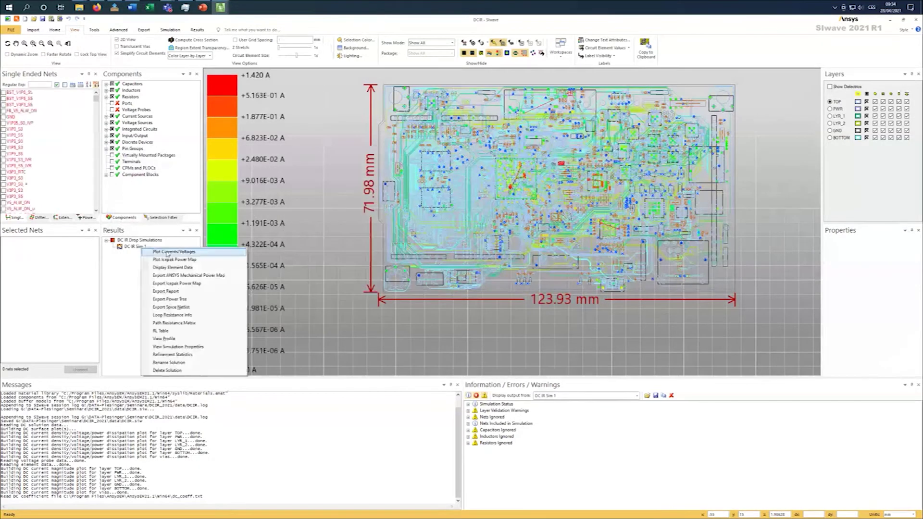
pyautogui.click(203, 268)
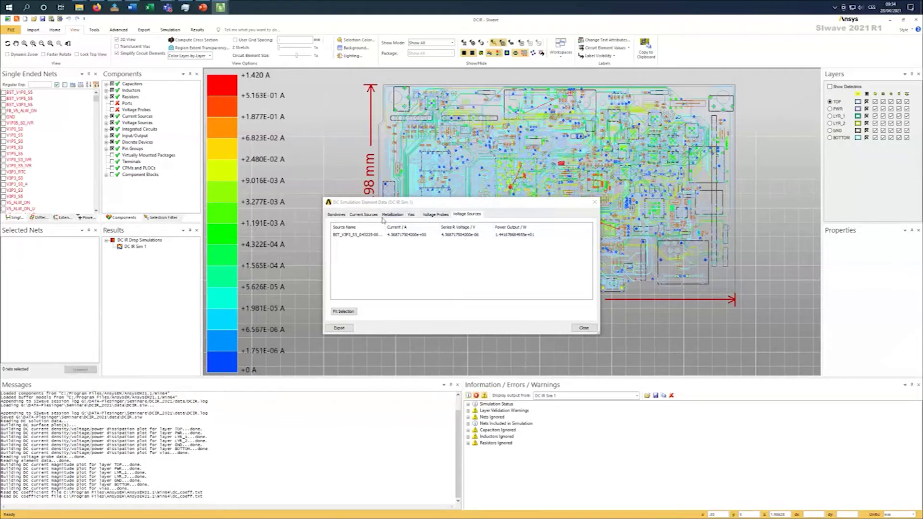
pyautogui.click(413, 215)
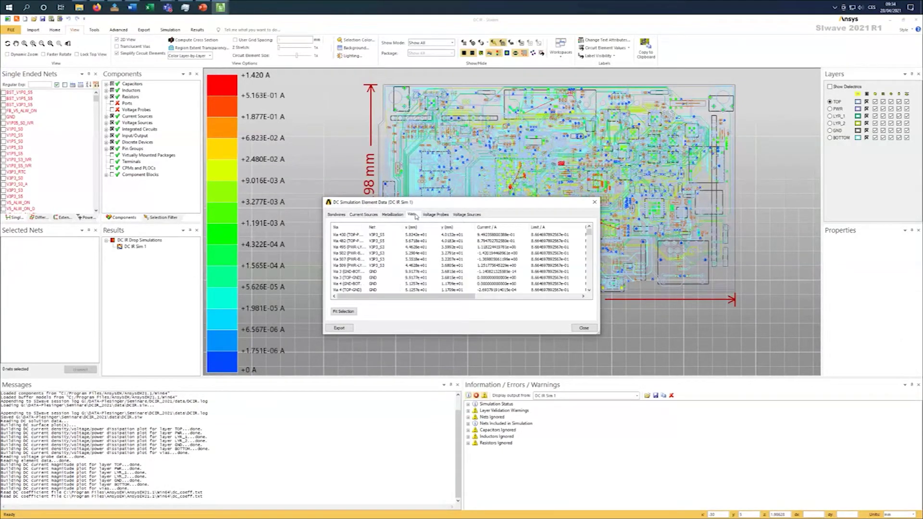
pyautogui.click(348, 216)
pyautogui.click(363, 216)
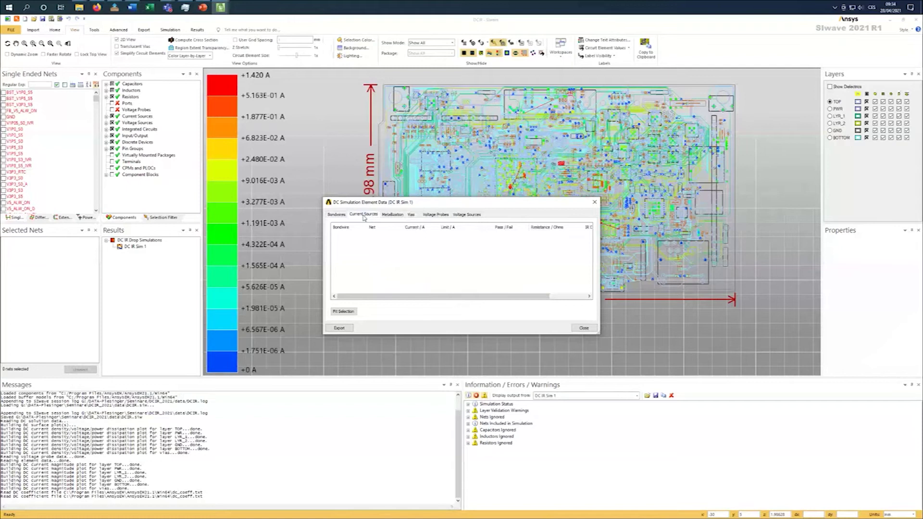
pyautogui.click(402, 216)
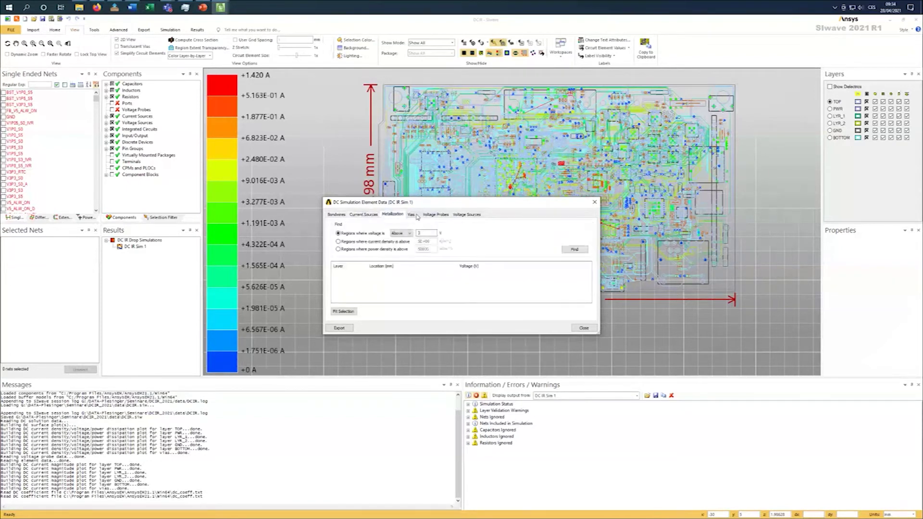
pyautogui.click(416, 216)
pyautogui.click(435, 215)
pyautogui.click(465, 215)
pyautogui.click(411, 214)
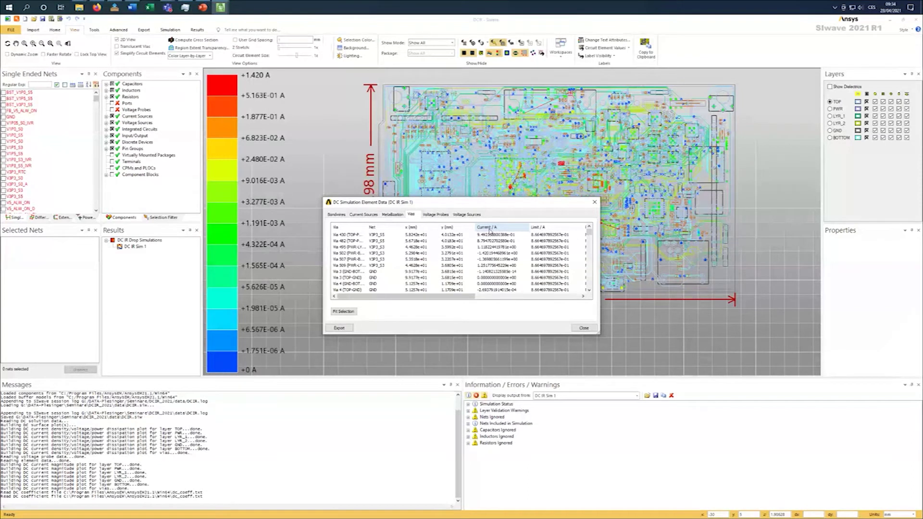
# Sort the vias in the element data by current and fit the view to a via at the head of the list
pyautogui.click(490, 228)
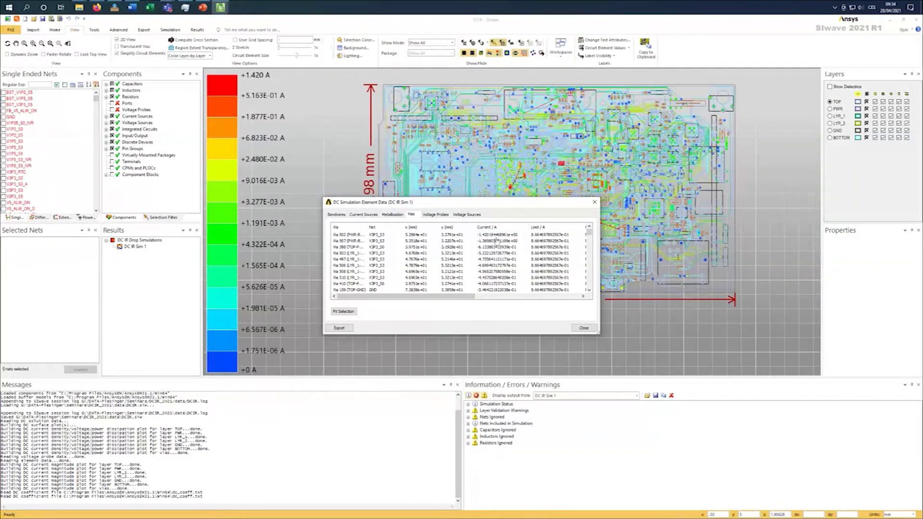
pyautogui.click(498, 241)
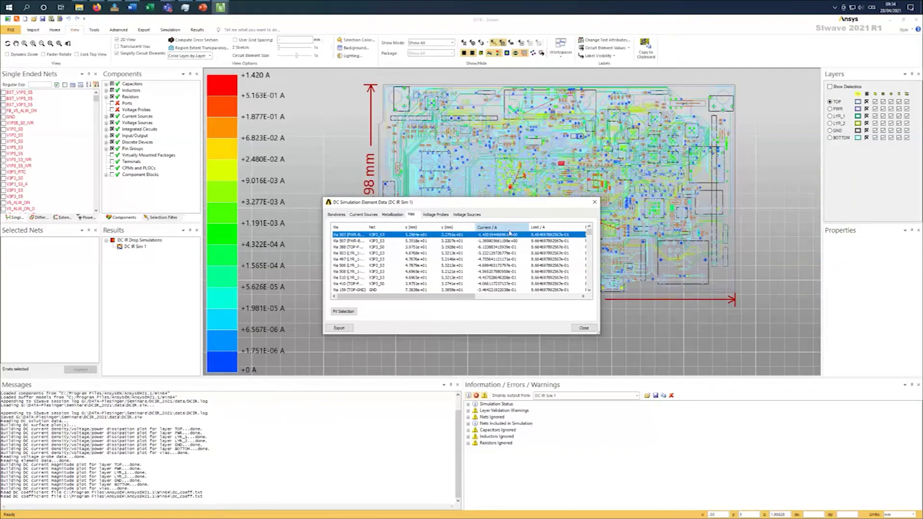
pyautogui.click(495, 227)
pyautogui.click(509, 235)
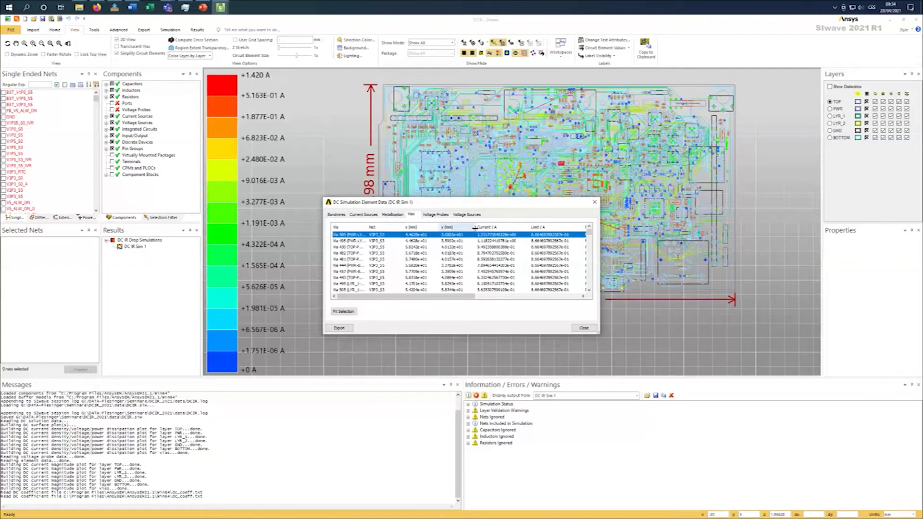
pyautogui.click(343, 311)
pyautogui.scroll(-2, 502, 162)
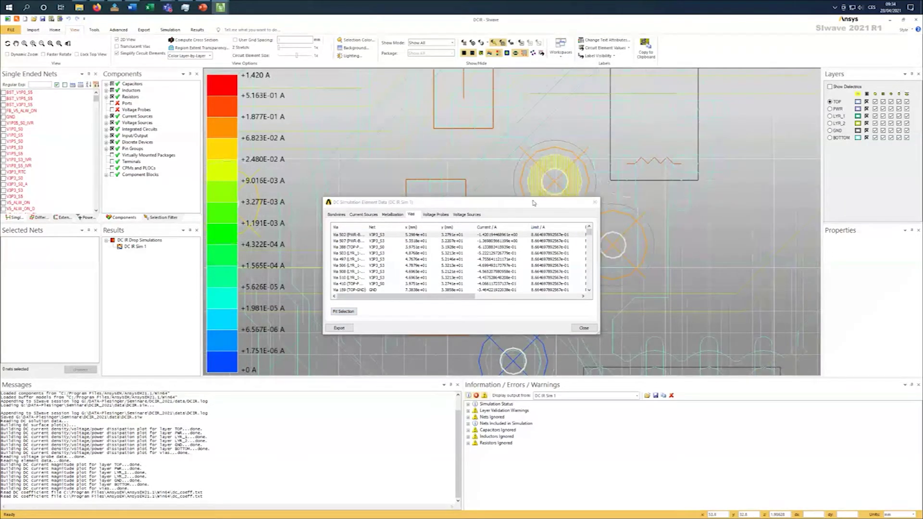
# Reverse the current sorting of the vias, fit the view to the first one listed, and close the element data
pyautogui.moveTo(538, 201); pyautogui.dragTo(416, 201)
pyautogui.scroll(-1, 604, 202)
pyautogui.scroll(2, 604, 201)
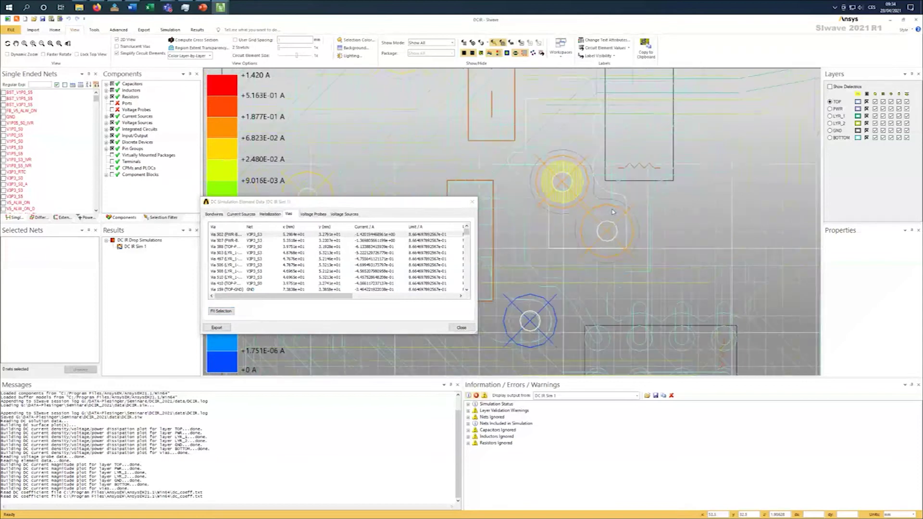
pyautogui.click(397, 247)
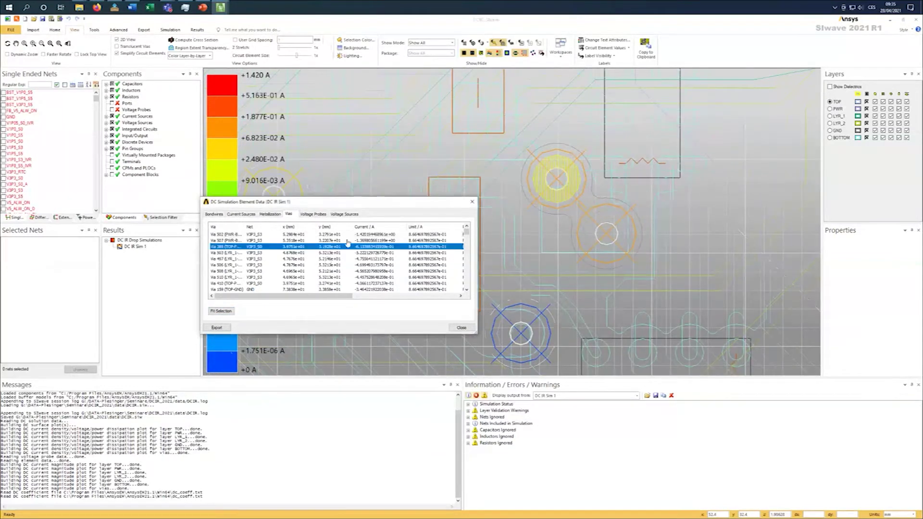
pyautogui.click(373, 226)
pyautogui.click(376, 235)
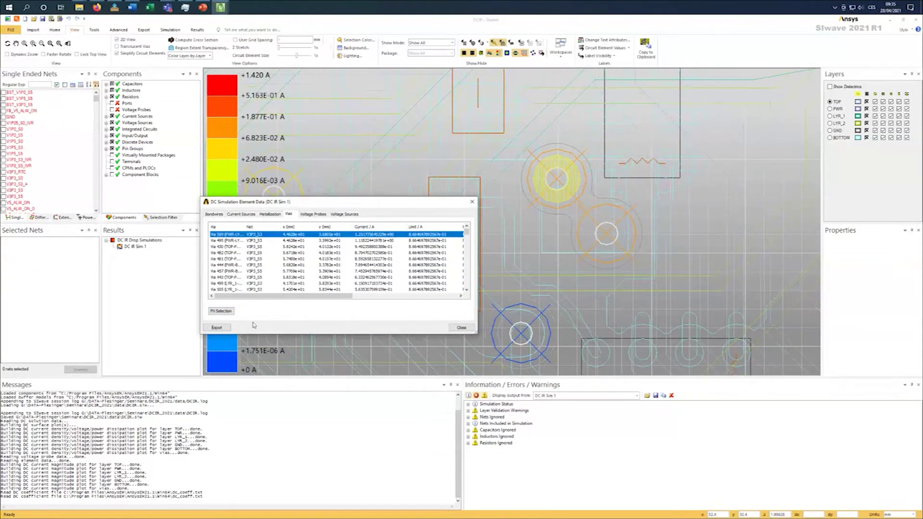
pyautogui.click(228, 311)
pyautogui.scroll(-3, 547, 241)
pyautogui.click(578, 210)
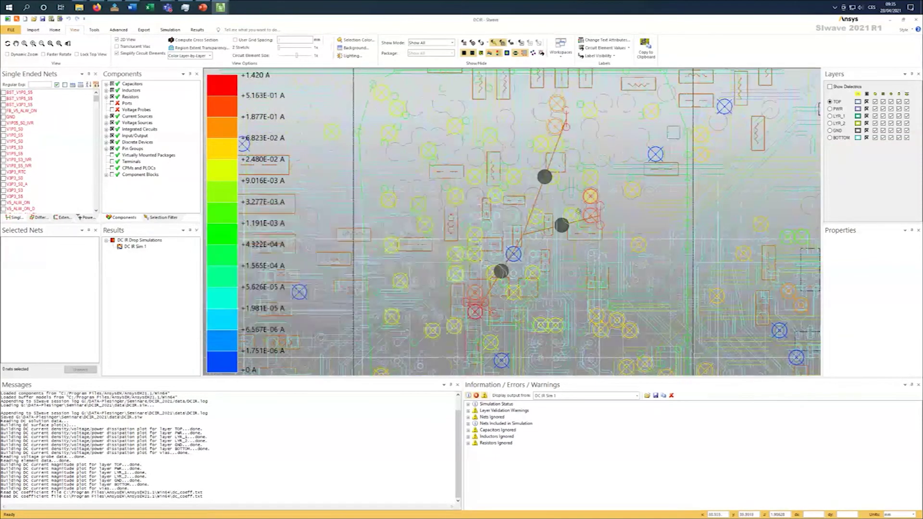
# Hide all items on the six layers from TOP to BOTTOM and examine the isolated via currents across the board
pyautogui.scroll(-3, 578, 210)
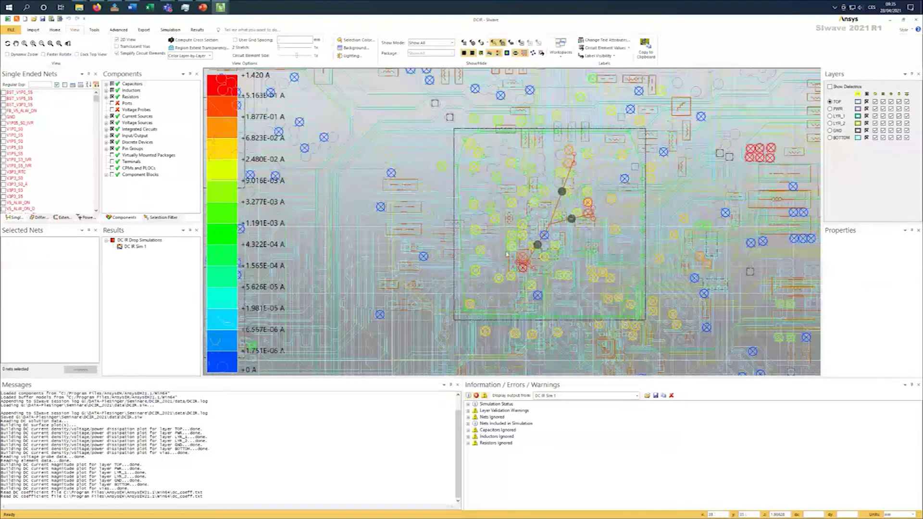
pyautogui.scroll(3, 507, 255)
pyautogui.scroll(3, 465, 252)
pyautogui.scroll(-5, 465, 251)
pyautogui.scroll(-1, 465, 215)
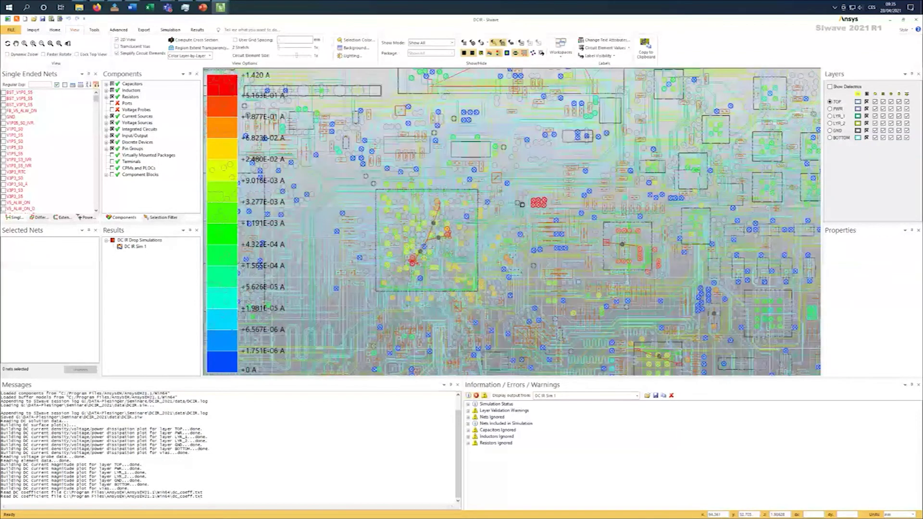
pyautogui.click(866, 109)
pyautogui.click(867, 116)
pyautogui.click(867, 123)
pyautogui.click(866, 131)
pyautogui.click(866, 138)
pyautogui.click(866, 101)
pyautogui.scroll(-4, 707, 192)
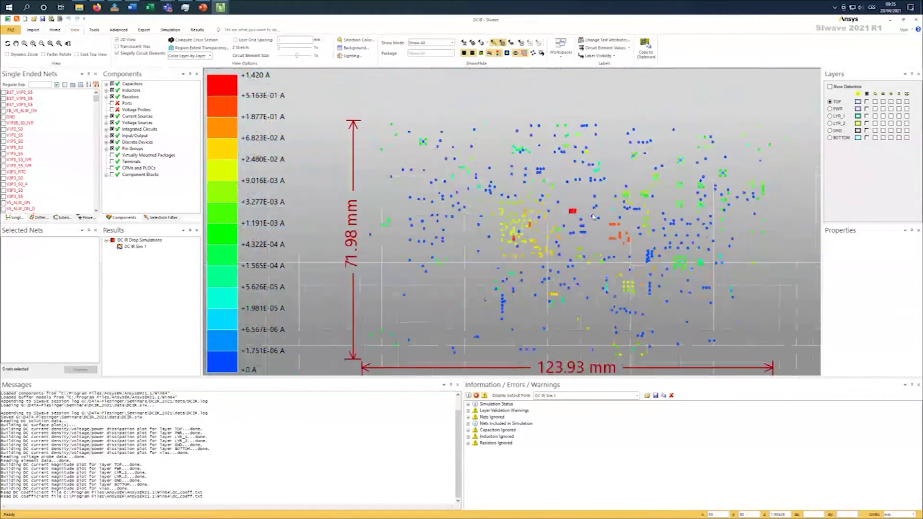
pyautogui.scroll(4, 553, 171)
pyautogui.scroll(2, 548, 150)
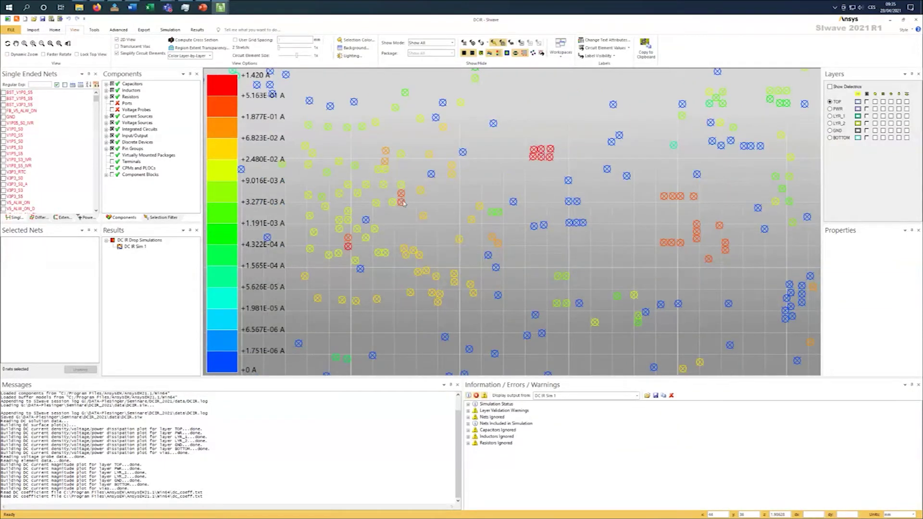
# Show all layers again and inspect the group of six high-current vias in 3D
pyautogui.click(871, 95)
pyautogui.scroll(3, 558, 176)
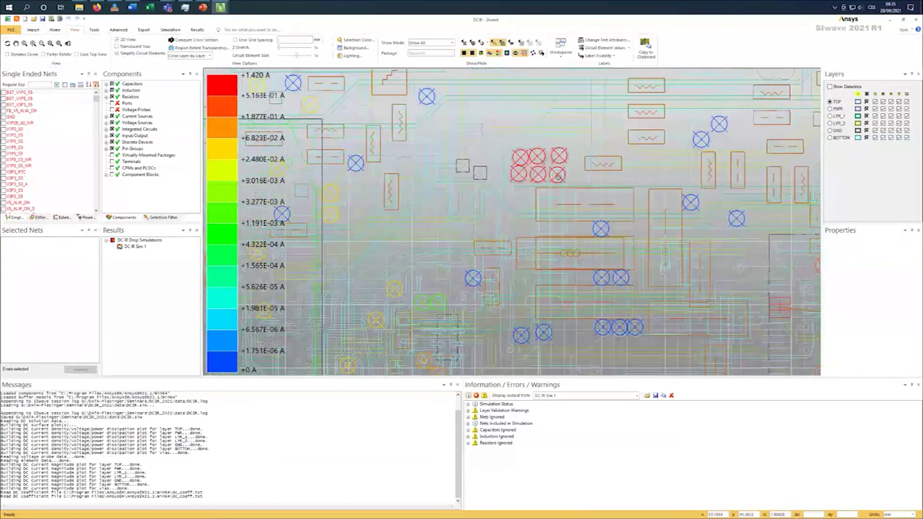
pyautogui.moveTo(557, 175); pyautogui.dragTo(557, 170)
pyautogui.scroll(3, 556, 171)
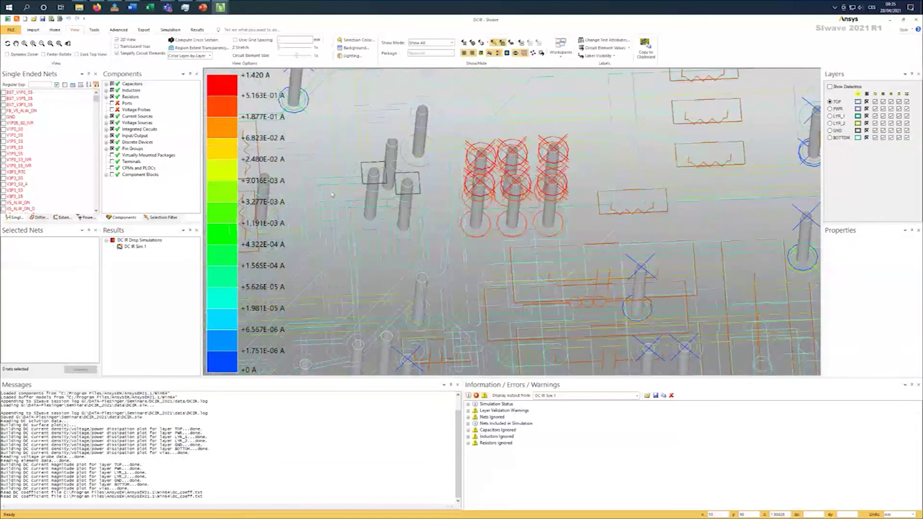
# Reopen the current and voltage plots of DC IR Sim 1, replacing via currents with current density on all layers and vias
pyautogui.rightClick(135, 247)
pyautogui.click(164, 253)
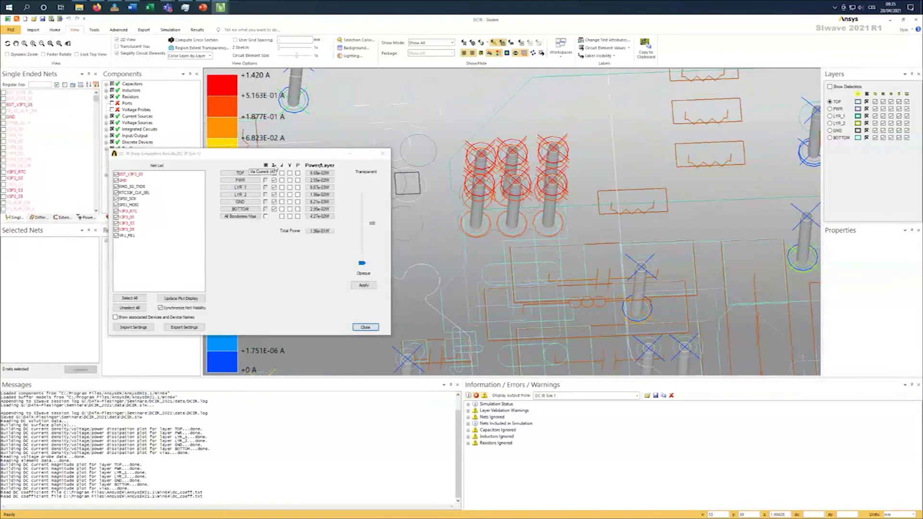
pyautogui.click(274, 165)
pyautogui.click(281, 165)
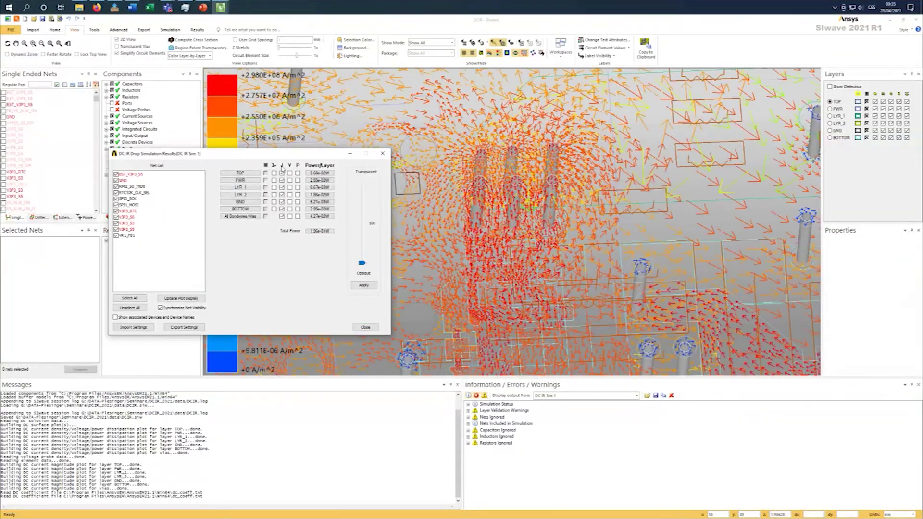
# Examine the current density arrows in 3D around the high-current vias, the large central component and the neighbouring planes
pyautogui.scroll(-3, 580, 212)
pyautogui.moveTo(580, 212); pyautogui.dragTo(496, 220)
pyautogui.scroll(5, 593, 227)
pyautogui.moveTo(496, 219)
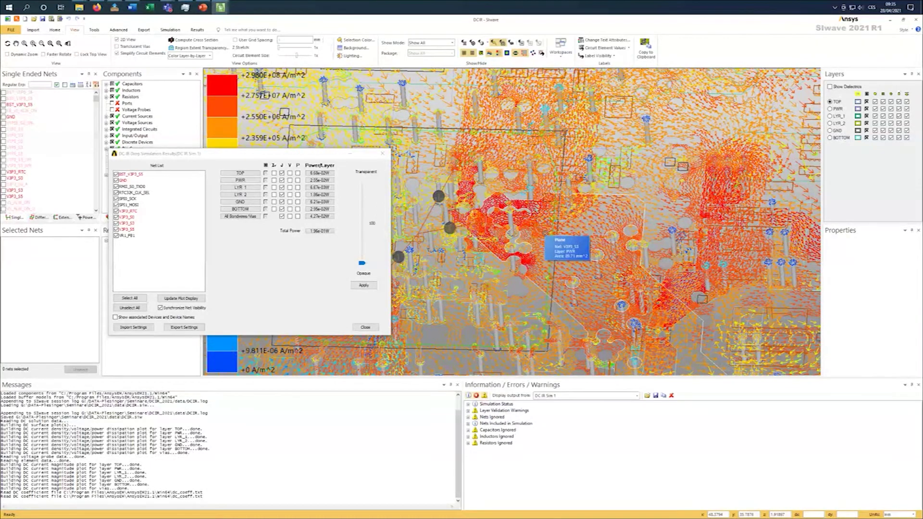
pyautogui.scroll(-2, 505, 236)
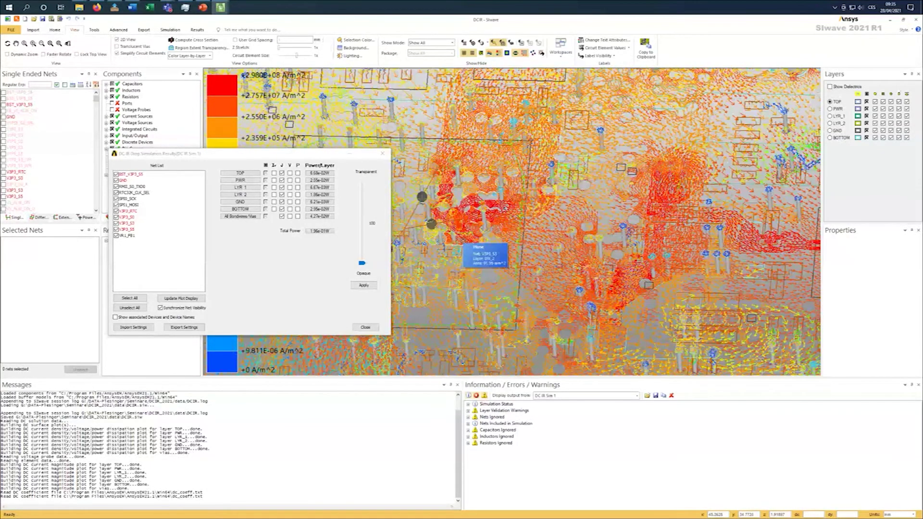
pyautogui.scroll(-2, 461, 242)
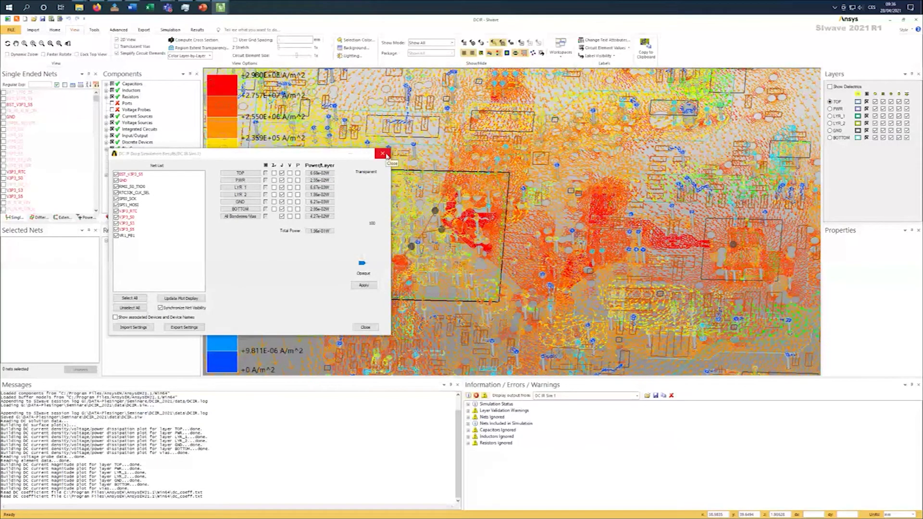
pyautogui.scroll(-2, 516, 193)
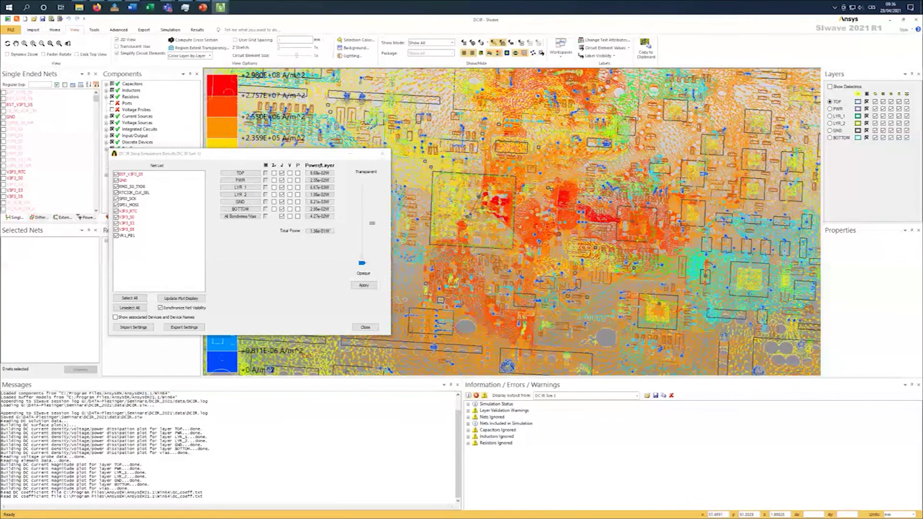
# Close the plot results dialog and export the DC IR drop report of DC IR Sim 1 with the default file name and options
pyautogui.click(380, 155)
pyautogui.rightClick(135, 246)
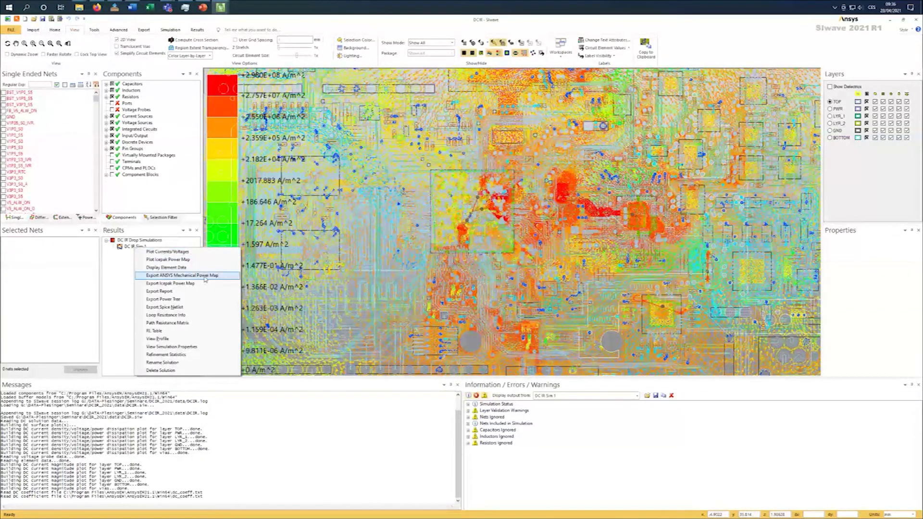
pyautogui.click(183, 293)
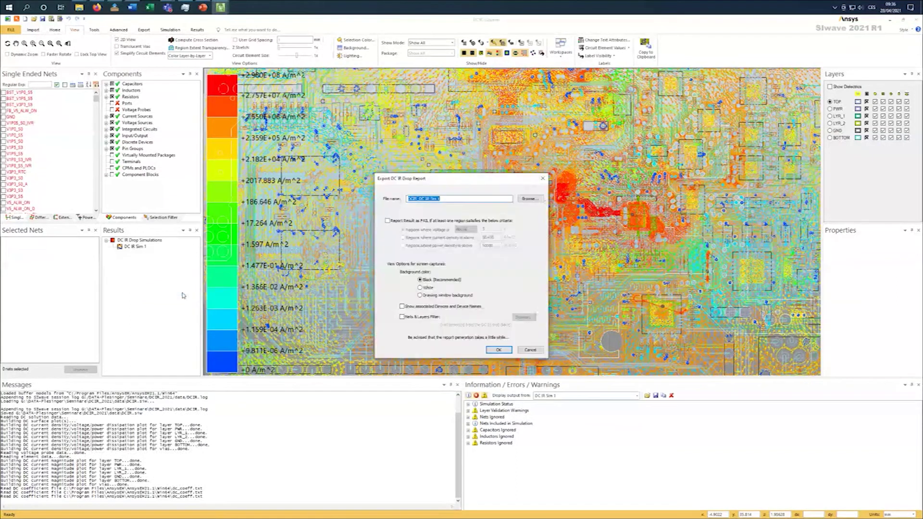
pyautogui.click(497, 351)
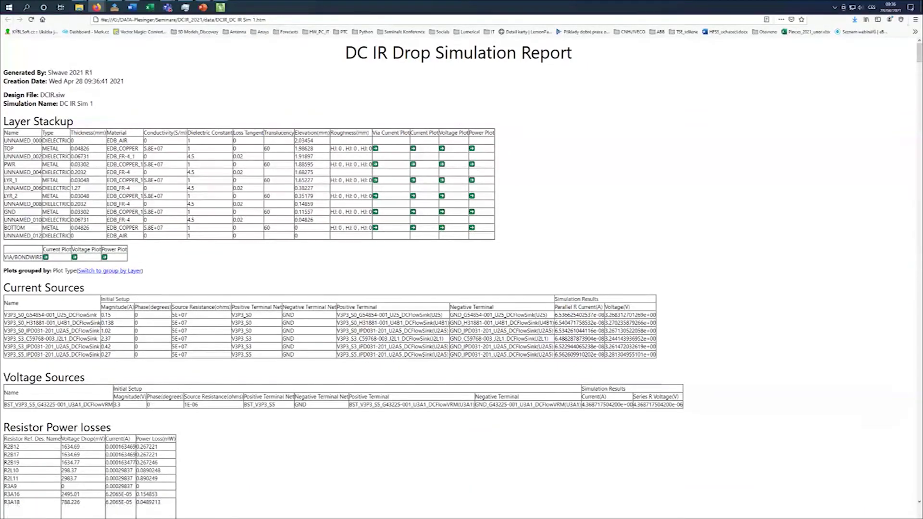
# Review the exported report's general information, layer stackup, current and voltage sources, resistor power losses, result status and via current plots
pyautogui.scroll(-6, 680, 256)
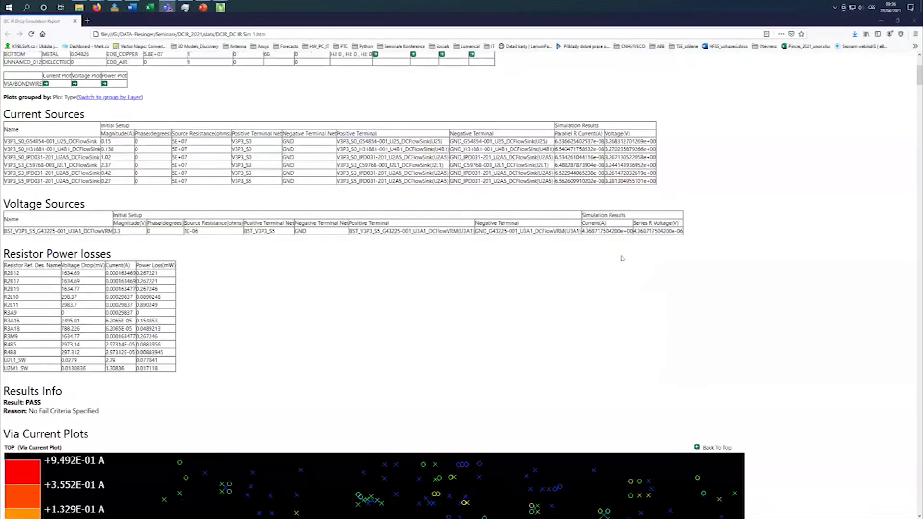
pyautogui.scroll(5, 623, 257)
pyautogui.scroll(1, 623, 257)
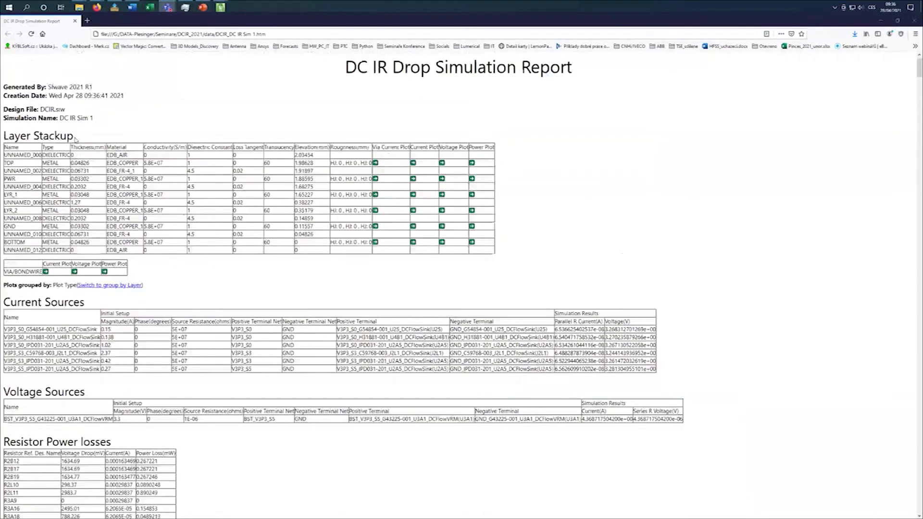
pyautogui.moveTo(57, 87); pyautogui.dragTo(98, 120)
pyautogui.click(163, 106)
pyautogui.click(142, 122)
pyautogui.click(133, 122)
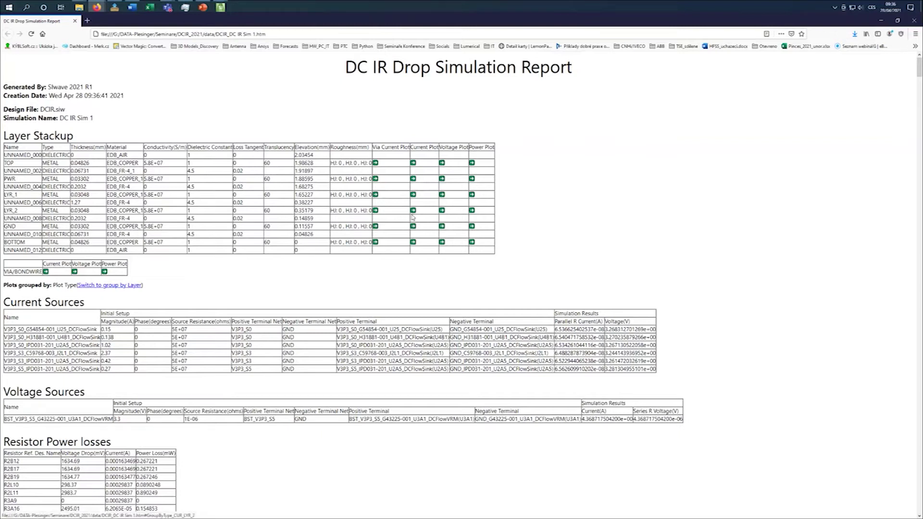
pyautogui.scroll(-3, 358, 225)
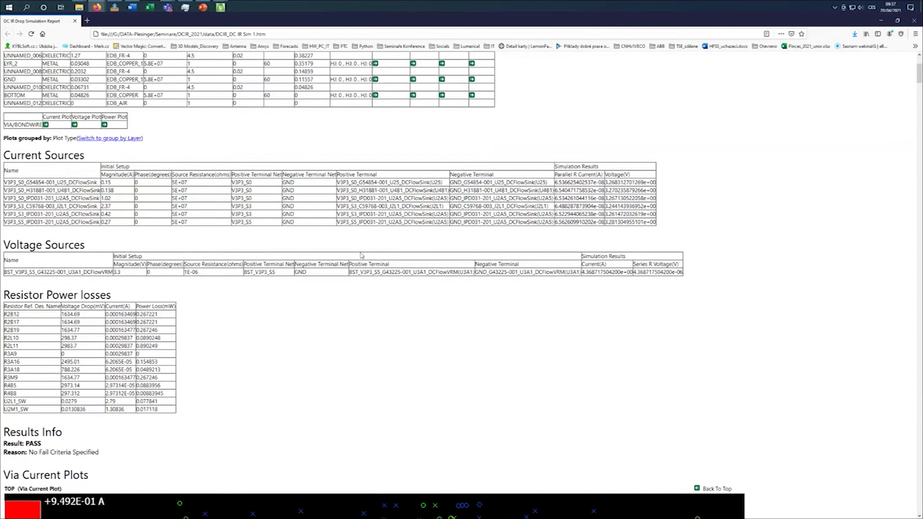
pyautogui.scroll(-2, 362, 256)
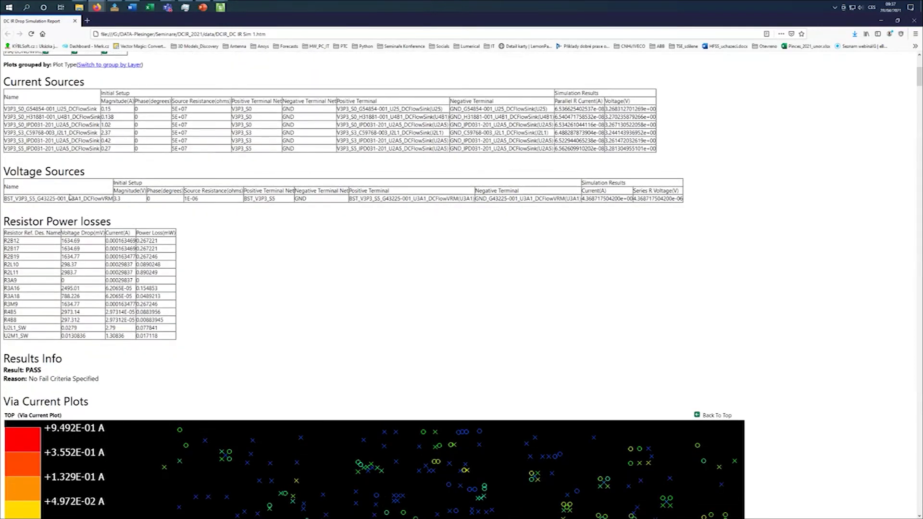
pyautogui.scroll(-2, 98, 249)
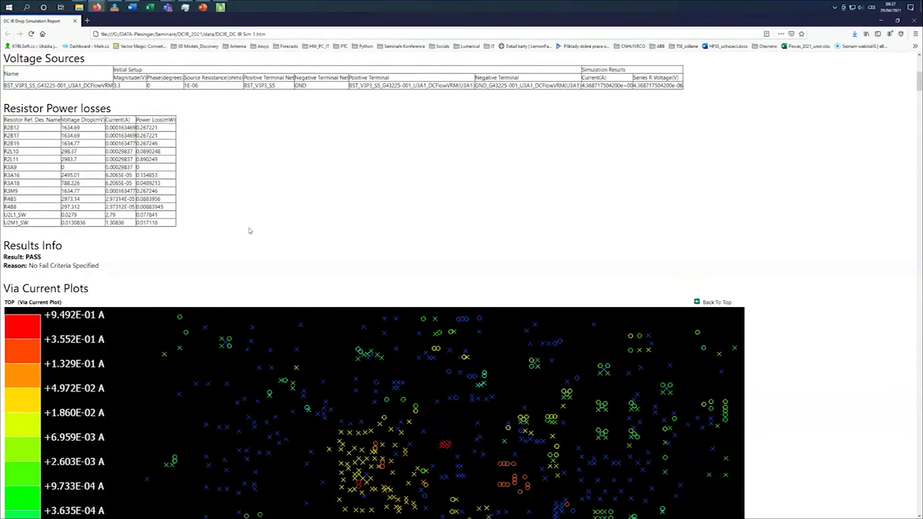
# Review the report's via current plots and current density plots for each board layer
pyautogui.scroll(-8, 249, 230)
pyautogui.scroll(-1, 250, 230)
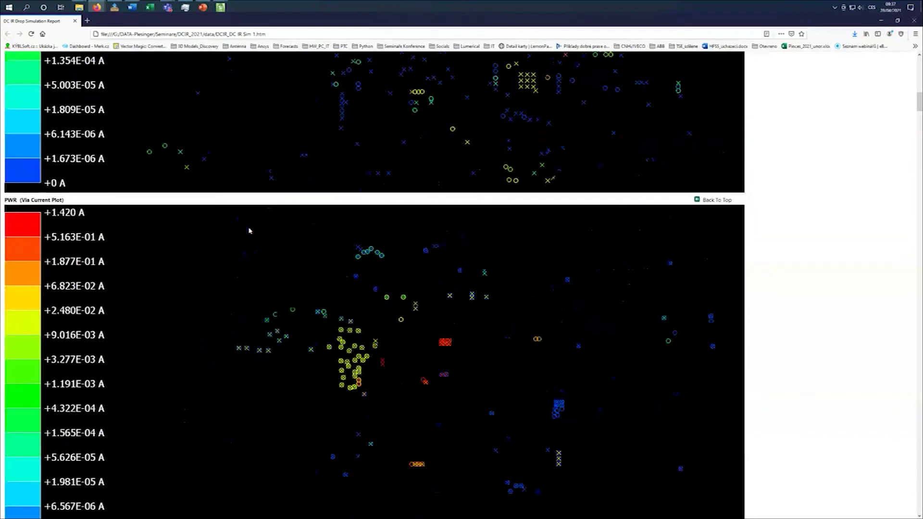
pyautogui.scroll(-20, 249, 231)
pyautogui.scroll(-11, 249, 232)
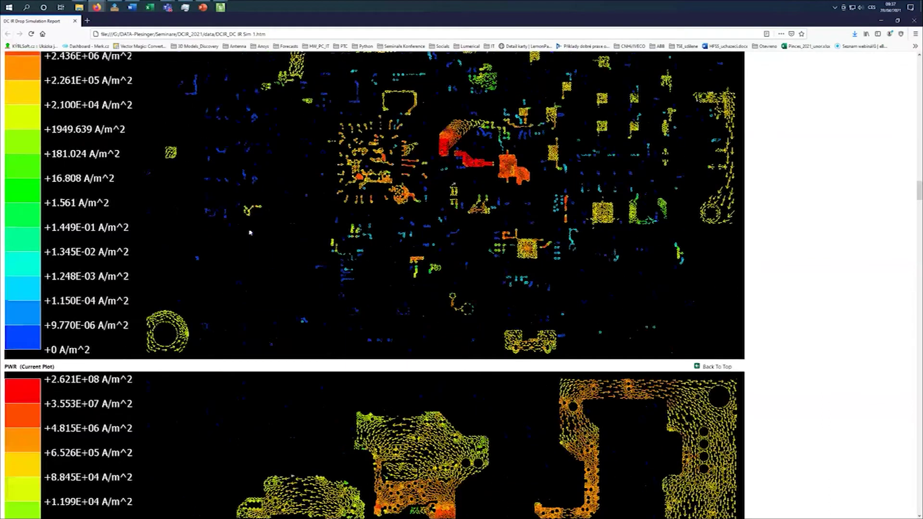
pyautogui.scroll(-6, 250, 233)
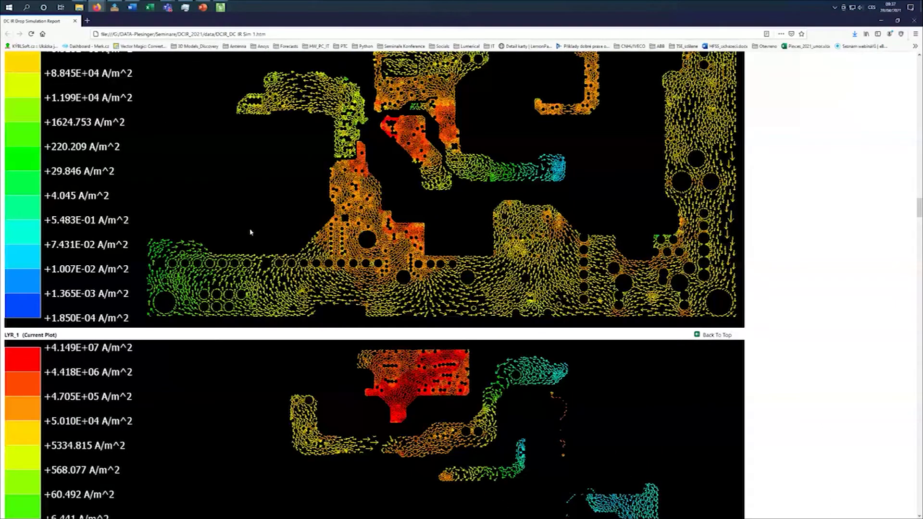
pyautogui.scroll(-9, 250, 233)
pyautogui.scroll(-7, 249, 233)
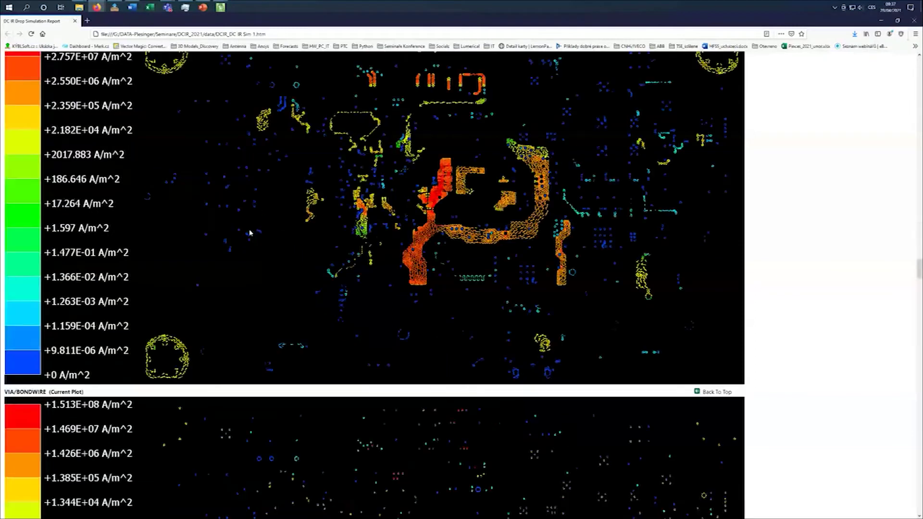
# Review the report's voltage plots and power plots from the TOP layer through to BOTTOM
pyautogui.scroll(-15, 250, 232)
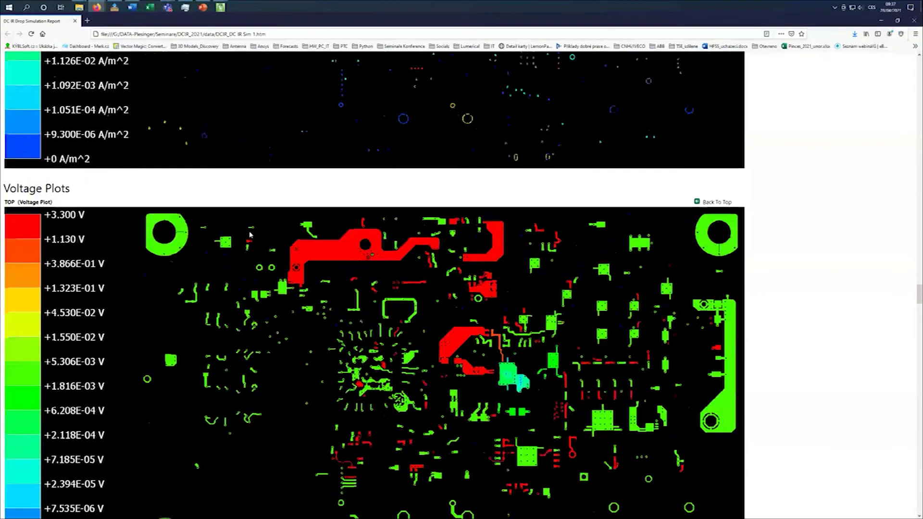
pyautogui.scroll(-17, 249, 234)
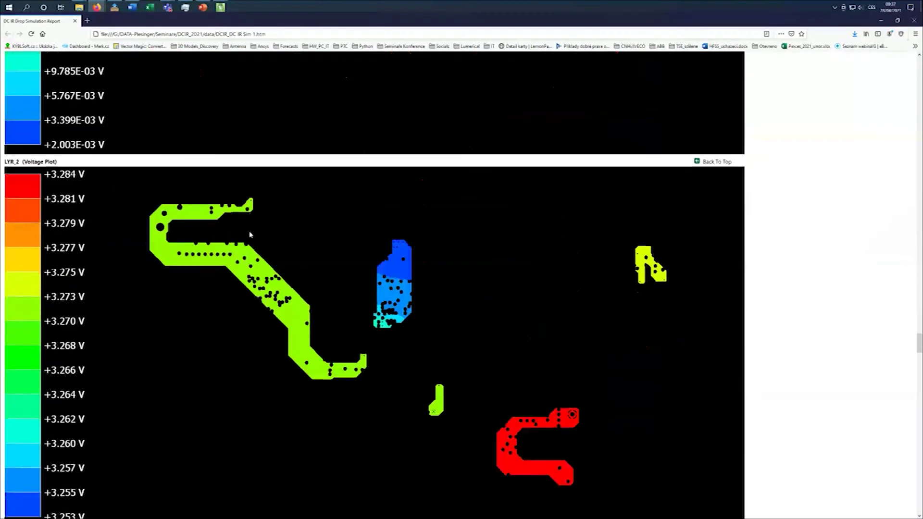
pyautogui.scroll(-5, 249, 234)
pyautogui.scroll(3, 250, 235)
pyautogui.scroll(-9, 249, 234)
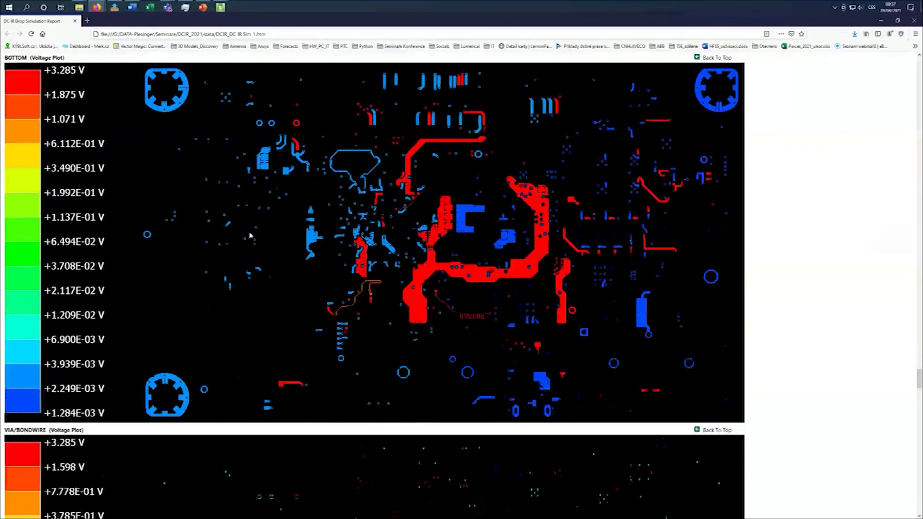
pyautogui.scroll(-11, 250, 234)
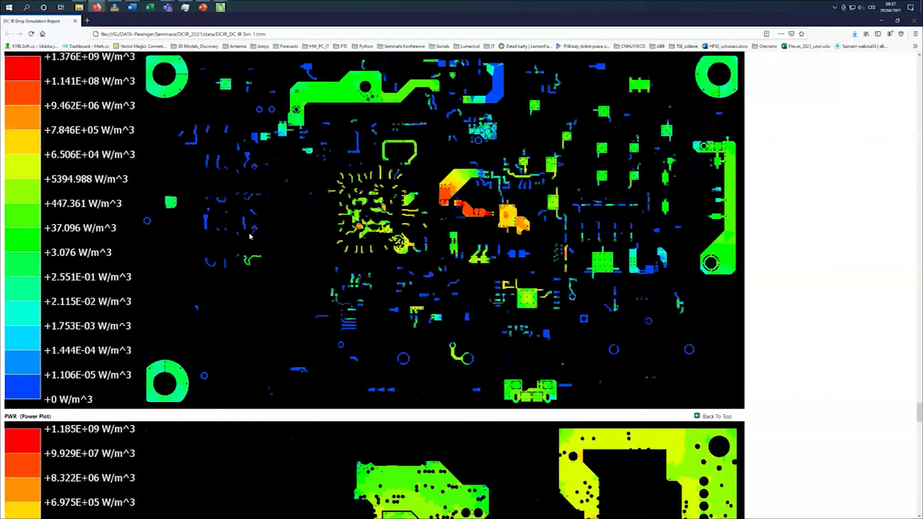
pyautogui.scroll(-19, 249, 235)
pyautogui.scroll(-18, 250, 237)
pyautogui.scroll(6, 330, 264)
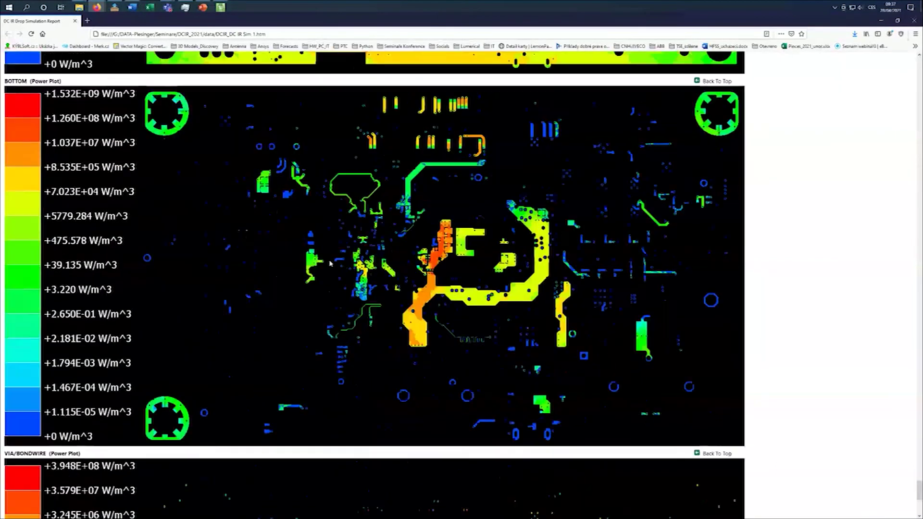
# Return to the beginning of the report, look over its tables and first via current plot again, and close the report
pyautogui.click(914, 435)
pyautogui.moveTo(918, 451); pyautogui.dragTo(918, 62)
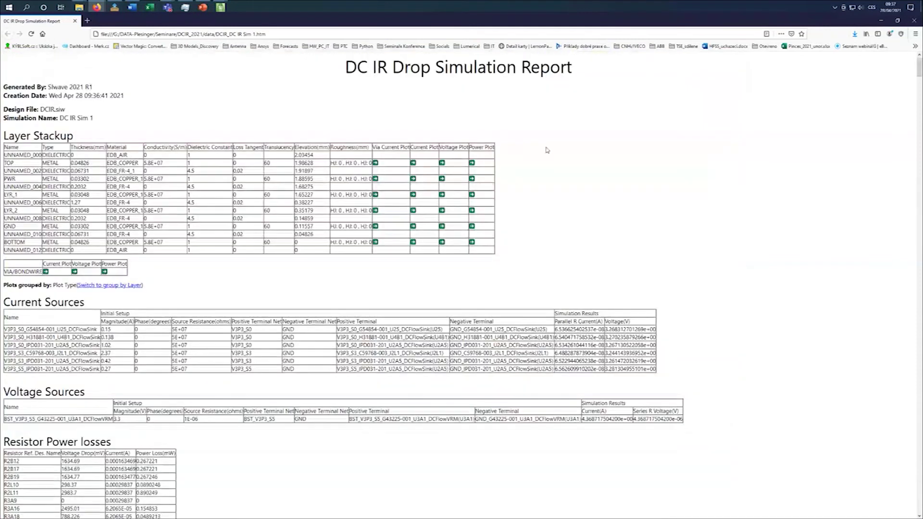
pyautogui.scroll(-6, 548, 152)
pyautogui.scroll(-2, 552, 169)
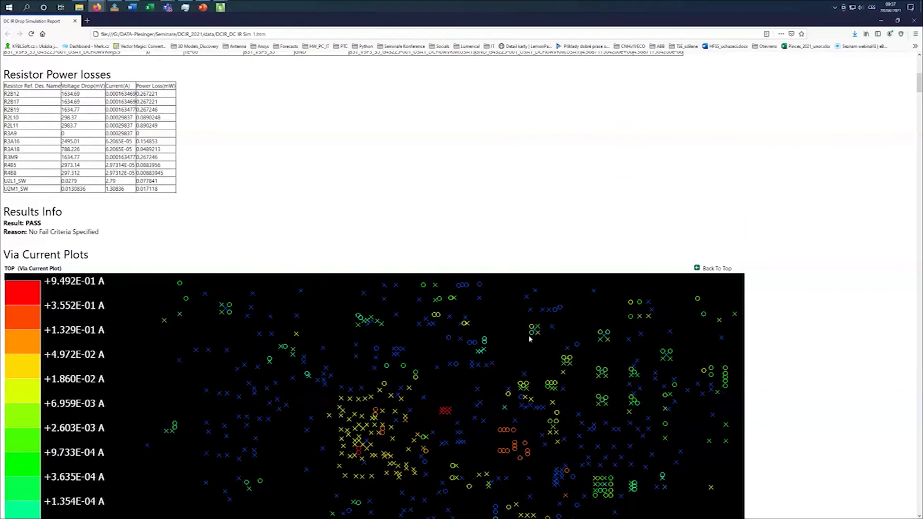
pyautogui.click(911, 22)
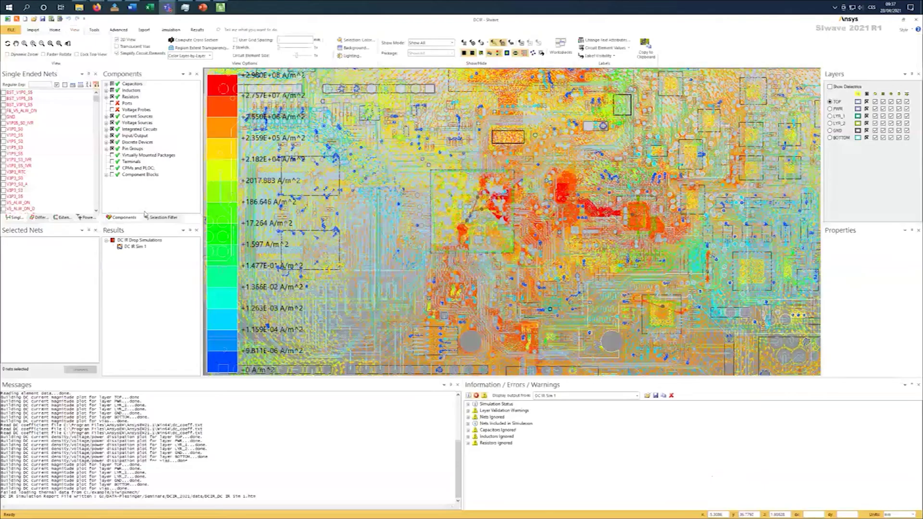
pyautogui.rightClick(133, 246)
pyautogui.click(185, 290)
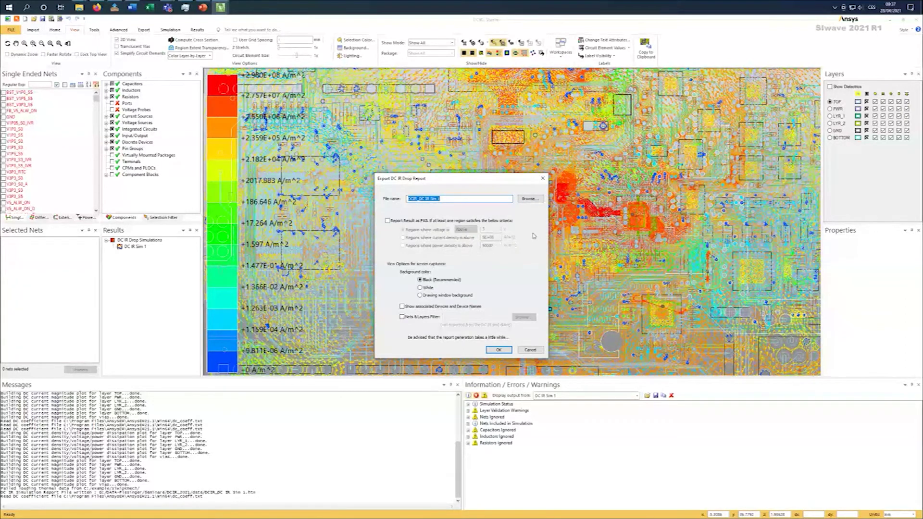
pyautogui.click(542, 178)
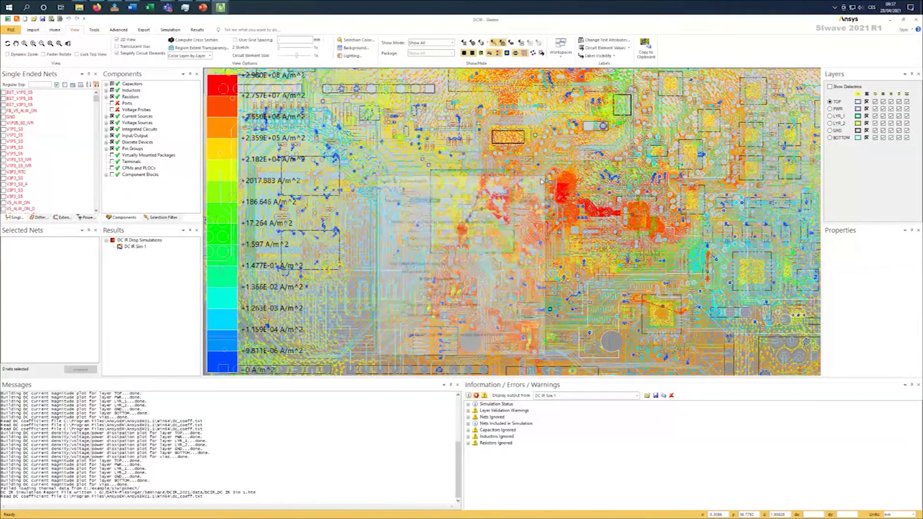
# Export the DC power tree of DC IR Sim 1 to DCIR.png with the default thresholds, view the image and close it
pyautogui.rightClick(142, 247)
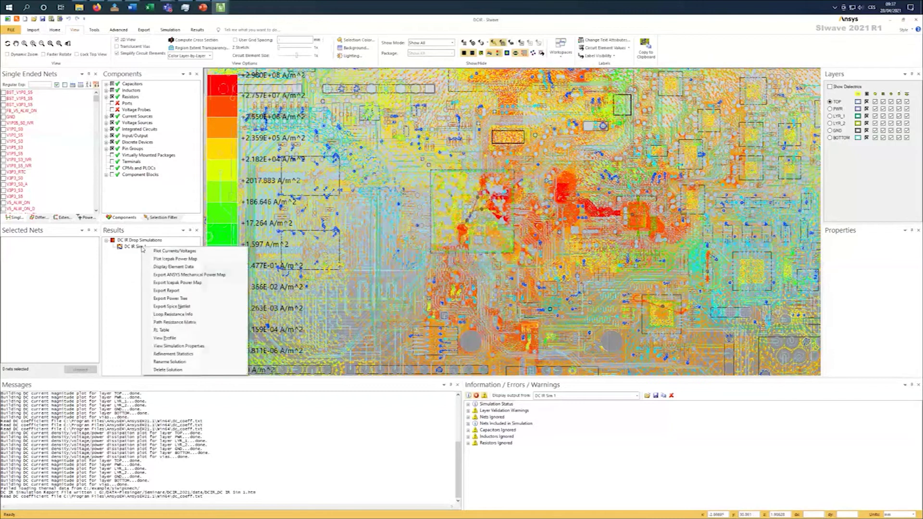
pyautogui.click(216, 299)
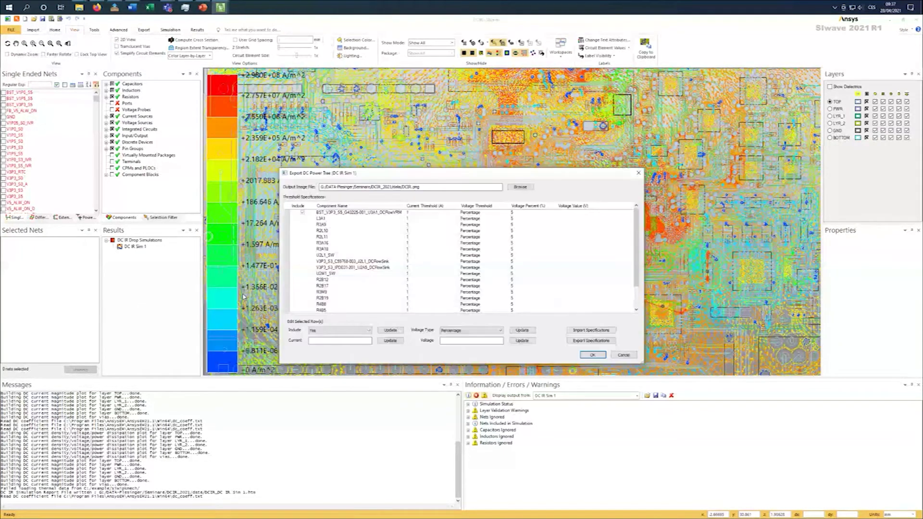
pyautogui.click(592, 355)
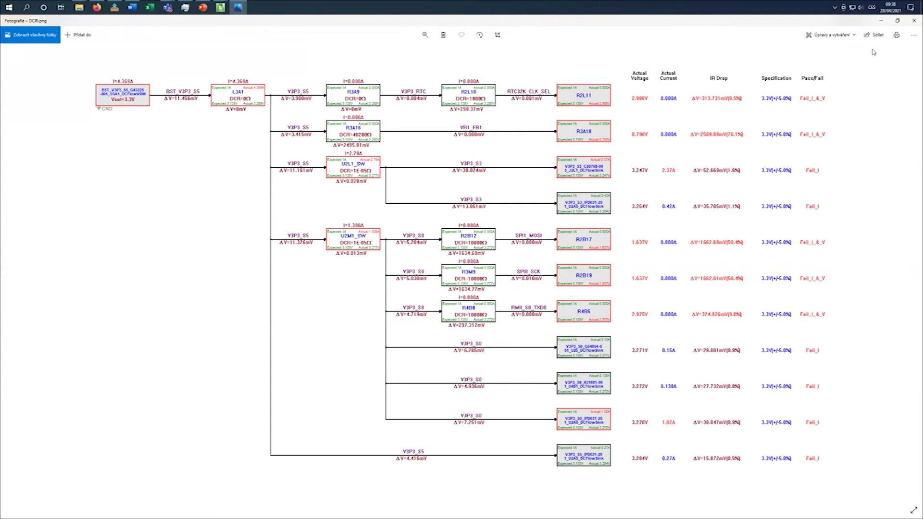
pyautogui.click(913, 20)
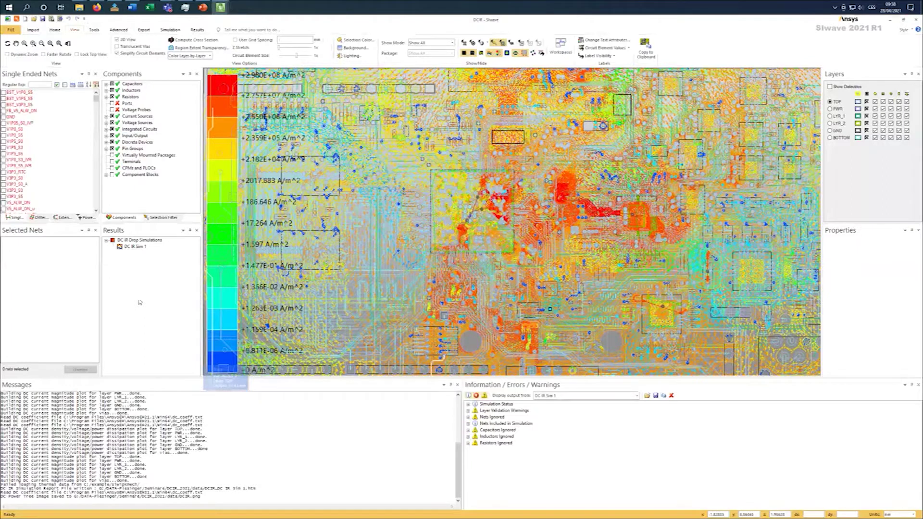
# Open the RL table of DC IR Sim 1, review the resistance and inductance values between terminals, and close it
pyautogui.rightClick(143, 247)
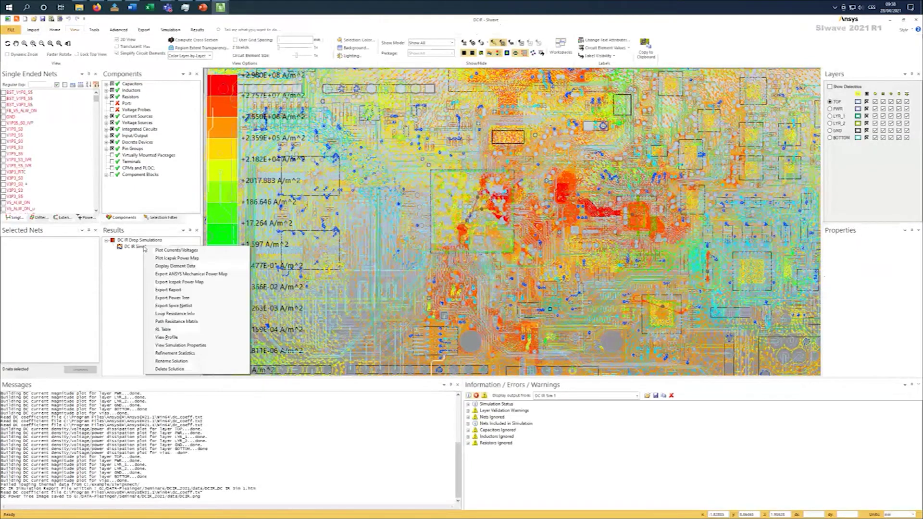
pyautogui.click(202, 331)
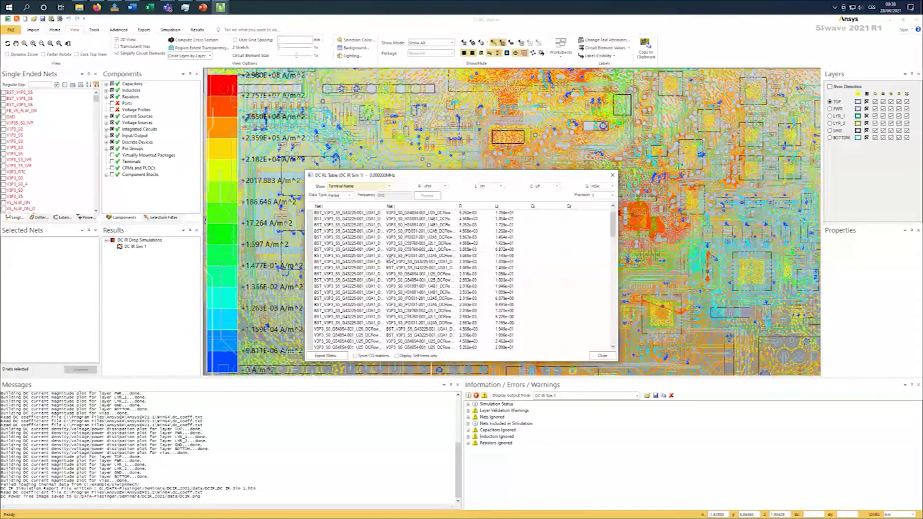
pyautogui.scroll(-10, 391, 259)
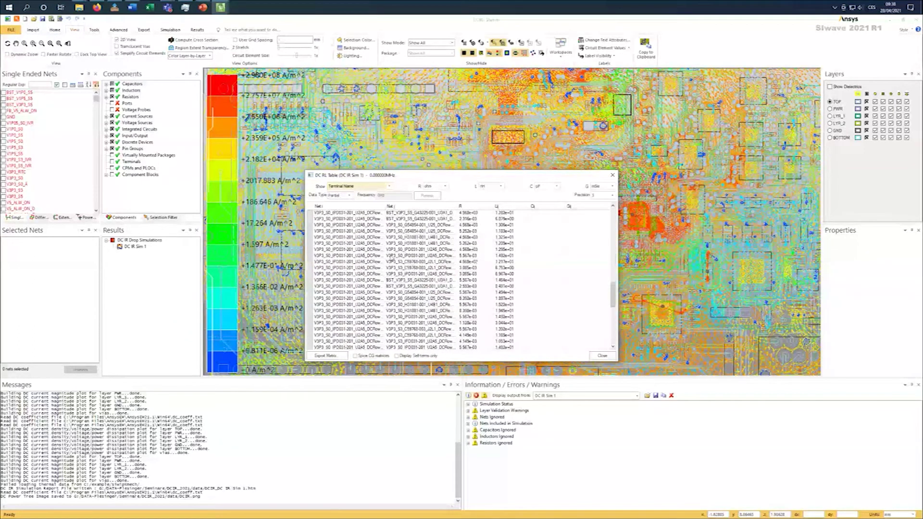
pyautogui.scroll(-5, 391, 259)
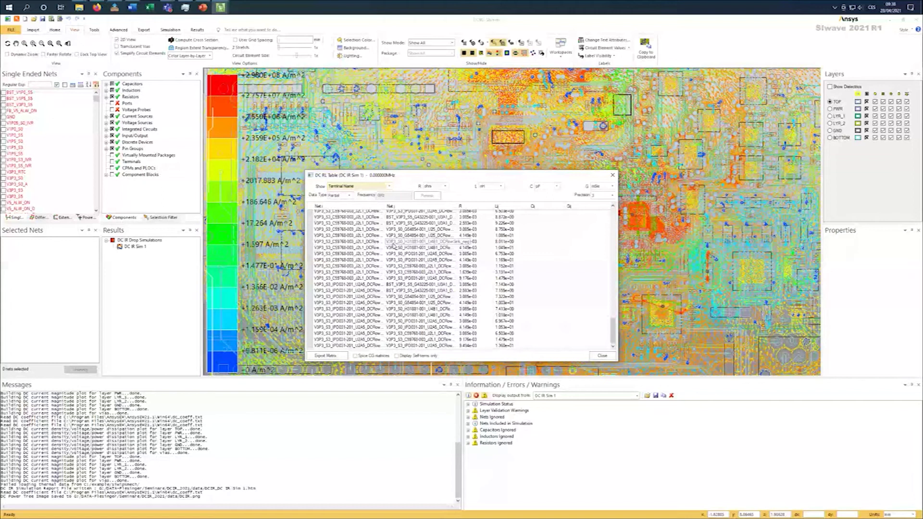
pyautogui.scroll(5, 476, 226)
pyautogui.scroll(5, 477, 227)
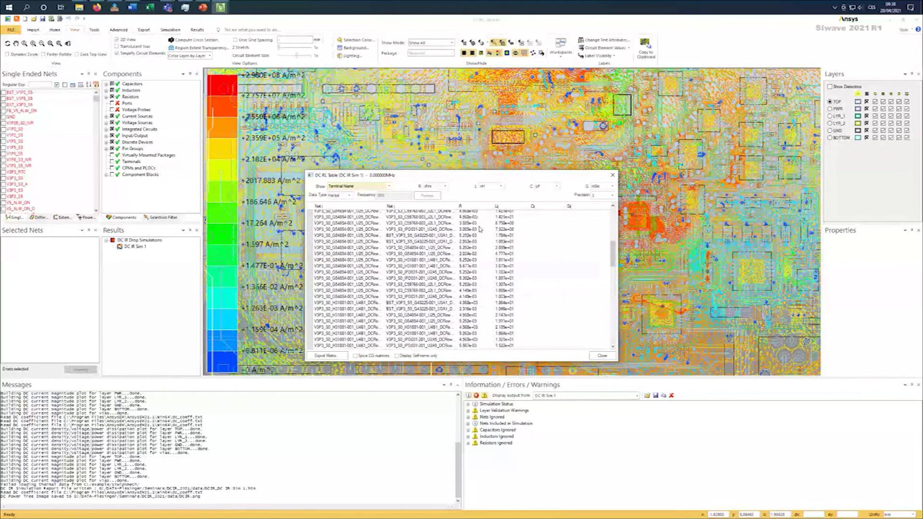
pyautogui.scroll(5, 479, 229)
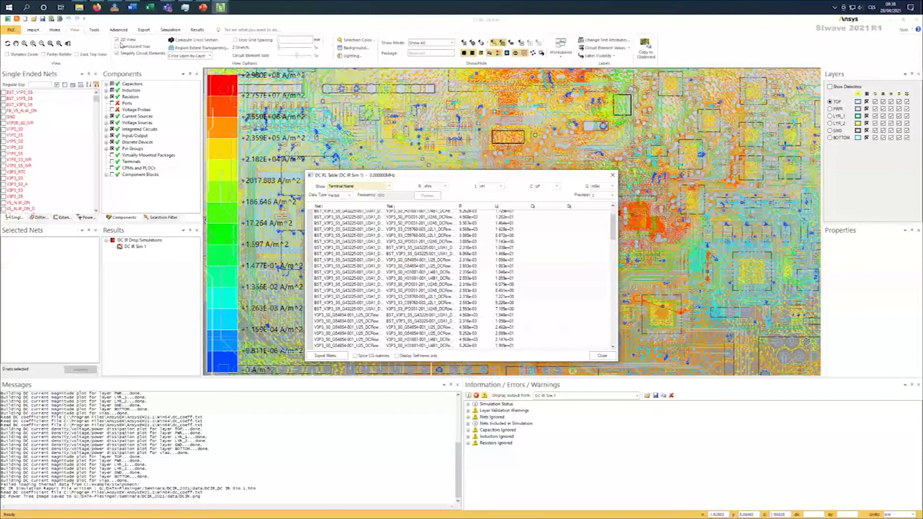
pyautogui.scroll(2, 528, 261)
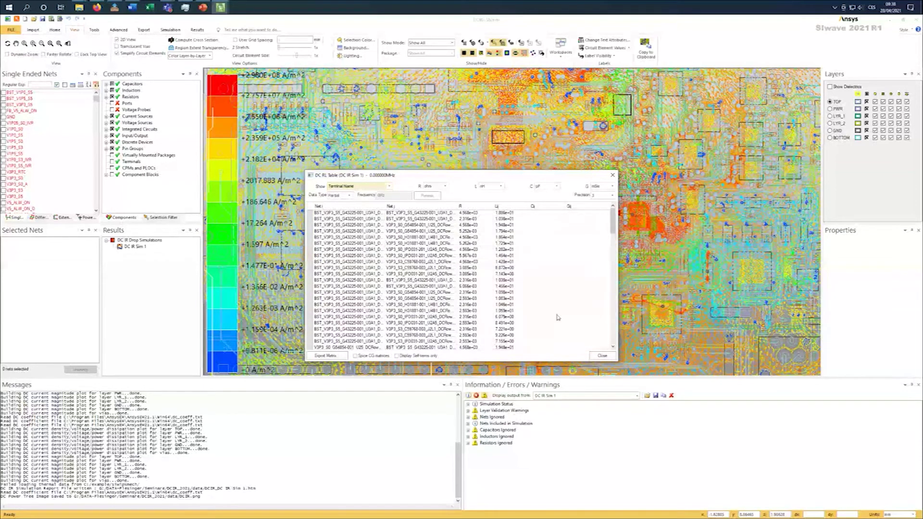
pyautogui.click(613, 176)
pyautogui.rightClick(139, 247)
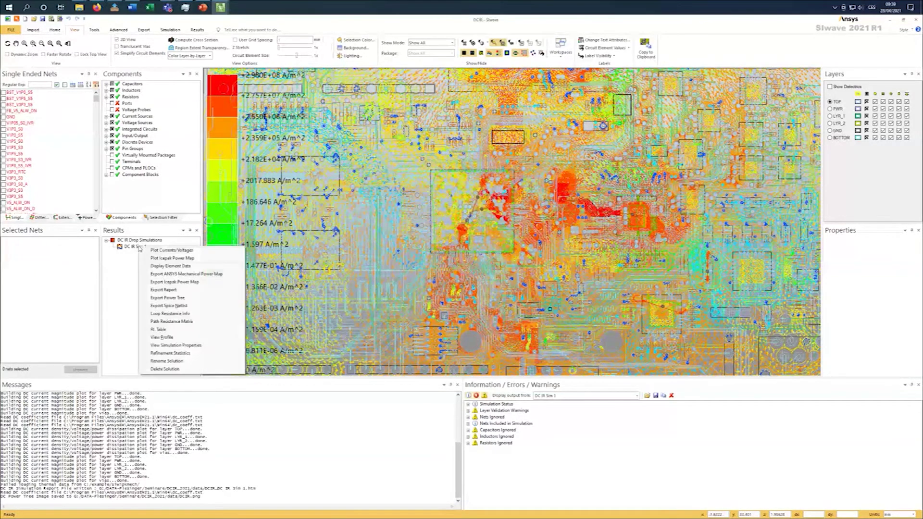
pyautogui.click(123, 290)
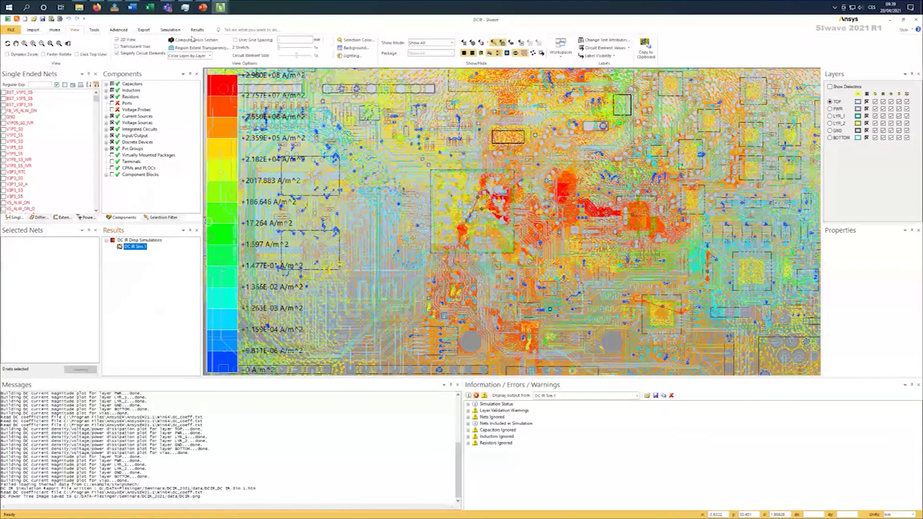
pyautogui.click(169, 30)
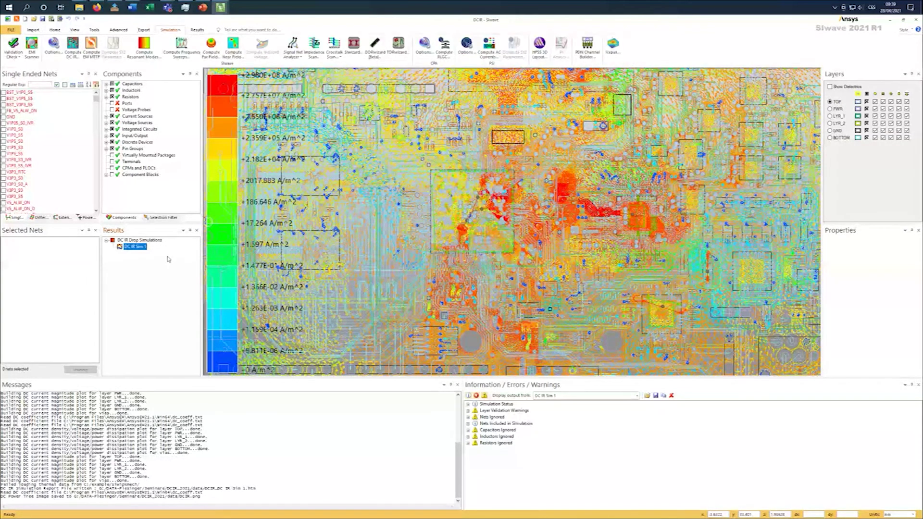
pyautogui.scroll(-5, 208, 222)
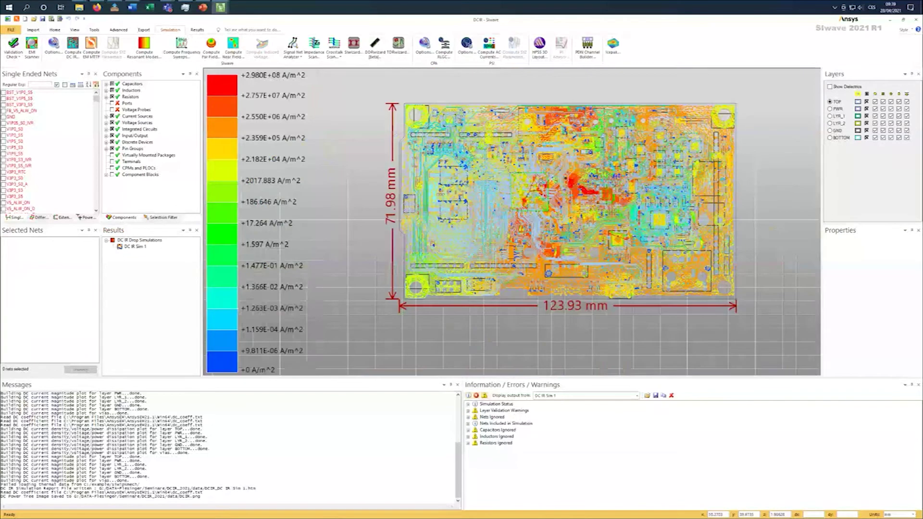
# Save the DCIR project and switch to the open DCIR_Icepak project
pyautogui.moveTo(220, 8)
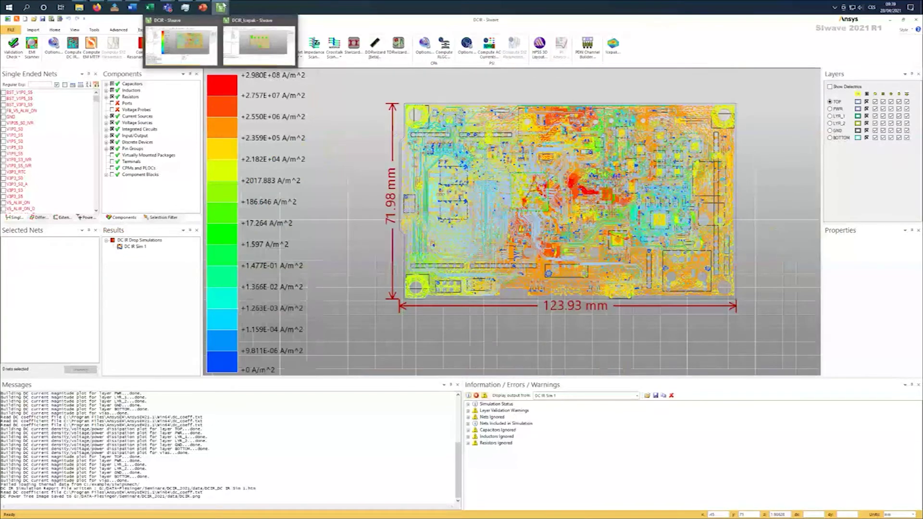
pyautogui.hotkey('ctrl', 's')
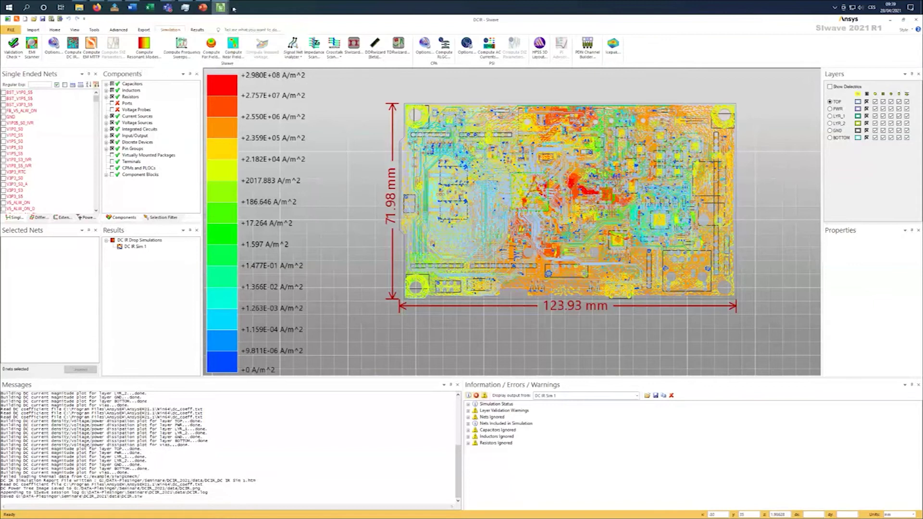
pyautogui.click(260, 46)
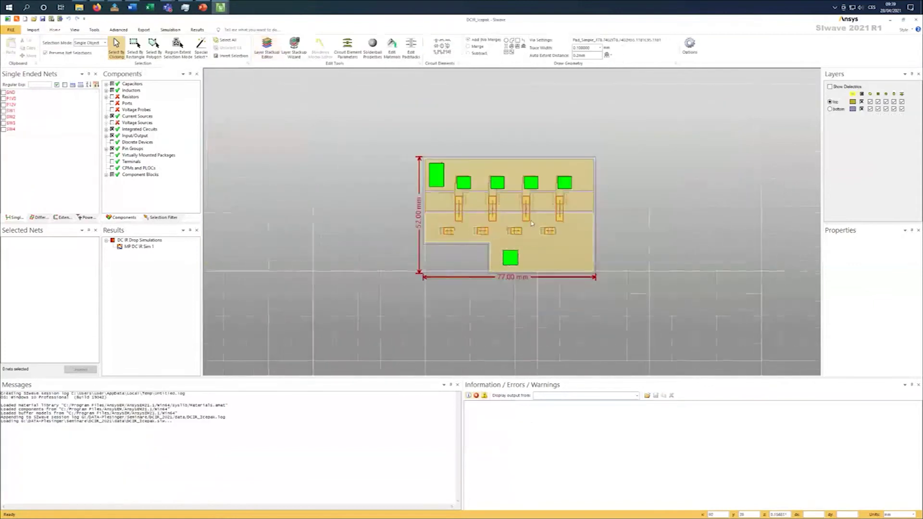
# Plot the currents and voltages of MP DC IR Sim 1, clear the results dialog off the board and examine the current arrows
pyautogui.rightClick(153, 247)
pyautogui.click(177, 252)
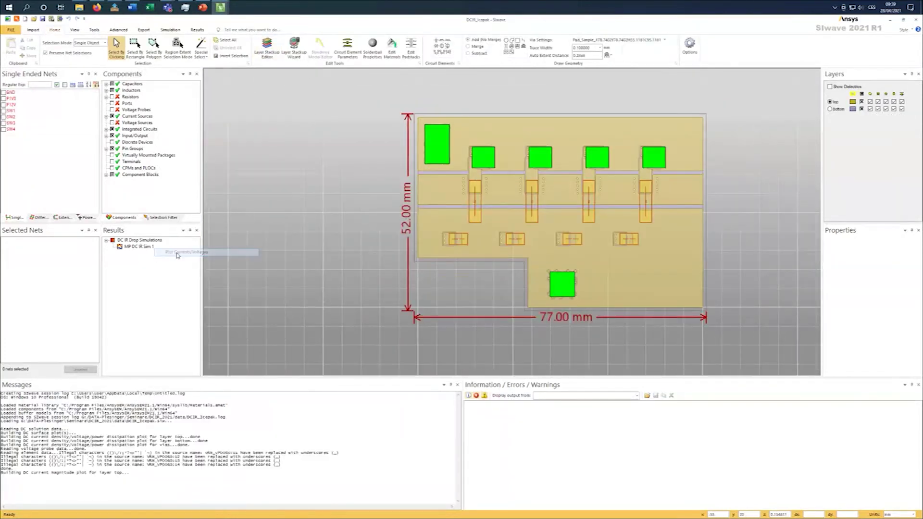
pyautogui.moveTo(446, 173); pyautogui.dragTo(272, 178)
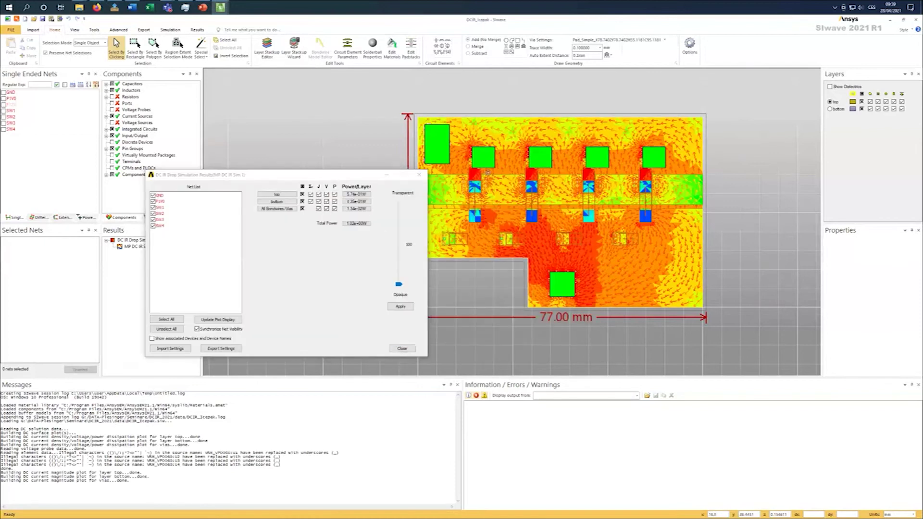
pyautogui.scroll(2, 646, 194)
pyautogui.scroll(-2, 646, 195)
pyautogui.scroll(1, 649, 197)
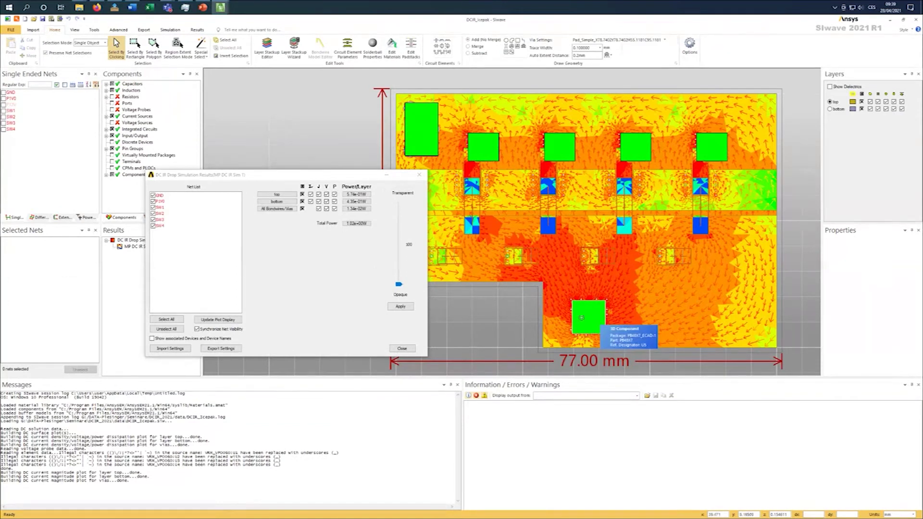
# Examine the currents around component U5, hide all plots of MP DC IR Sim 1, inspect the board in 3D, and close the results
pyautogui.scroll(-2, 589, 327)
pyautogui.scroll(4, 585, 332)
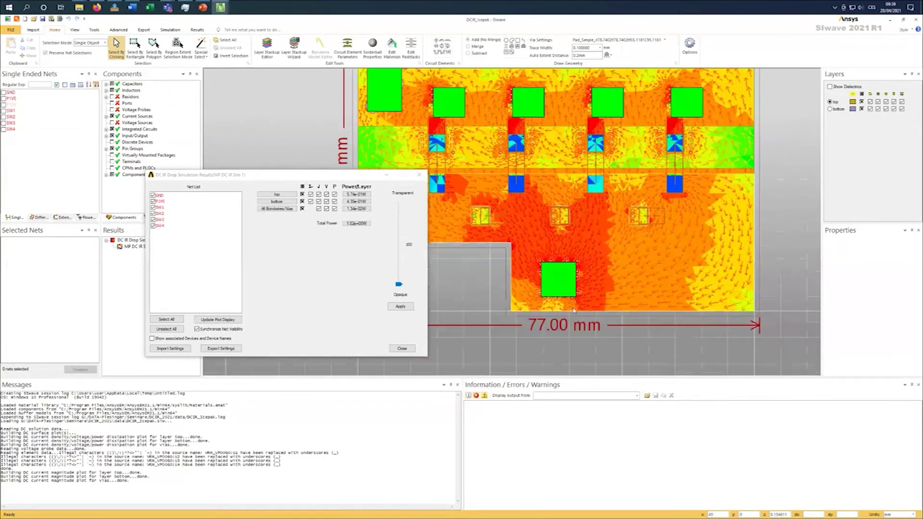
pyautogui.click(303, 187)
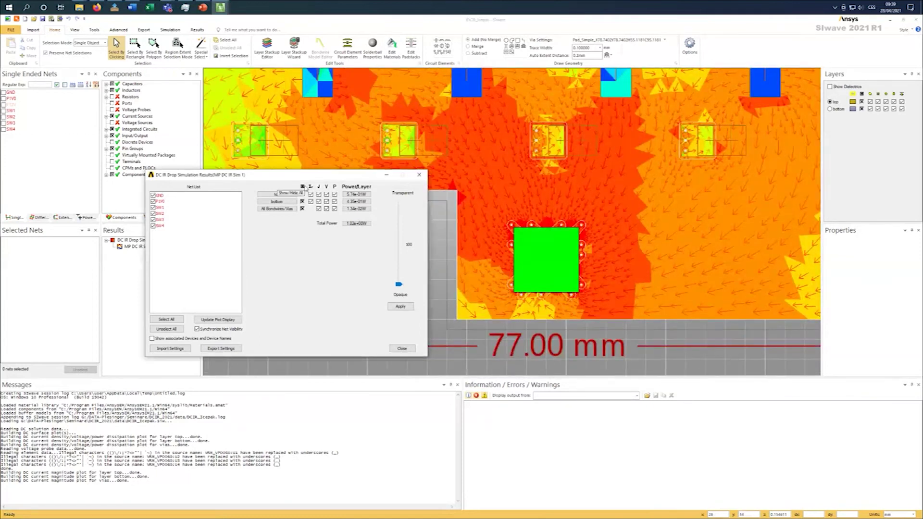
pyautogui.moveTo(558, 202); pyautogui.dragTo(569, 225)
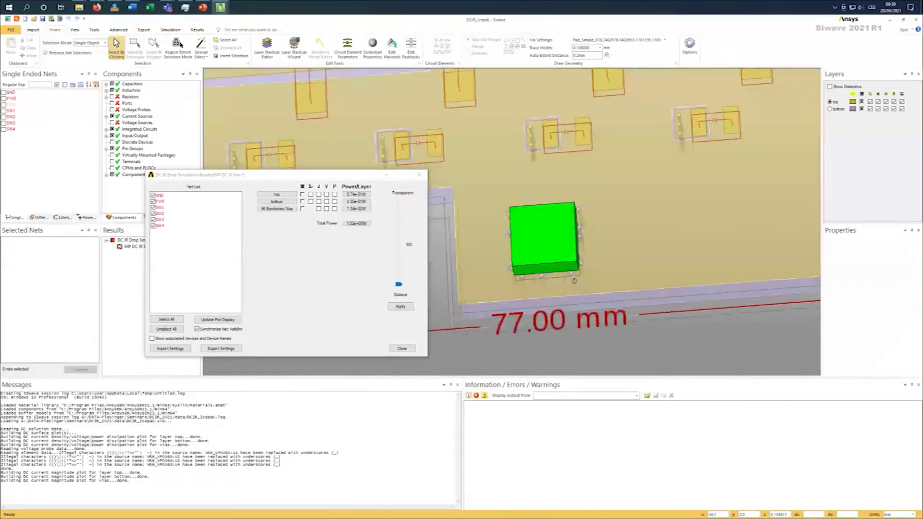
pyautogui.hotkey('ctrl', 'd')
pyautogui.scroll(-1, 533, 87)
pyautogui.click(338, 187)
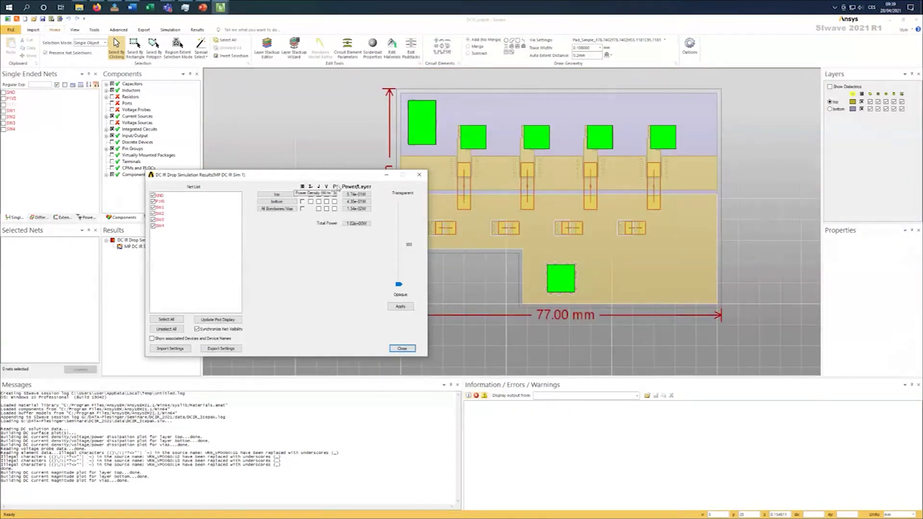
pyautogui.click(419, 175)
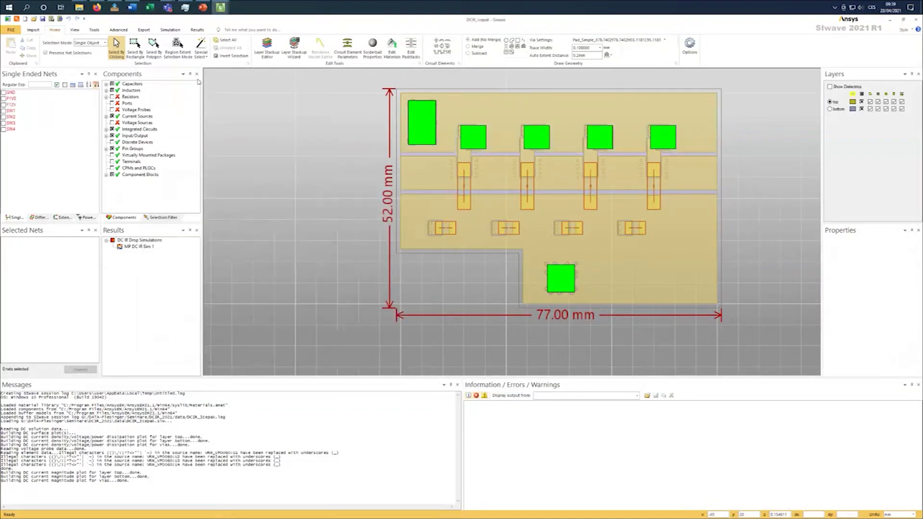
# Look at the simulation setup of the Icepak export for MP DC IR Sim 1 and close it without exporting
pyautogui.click(168, 30)
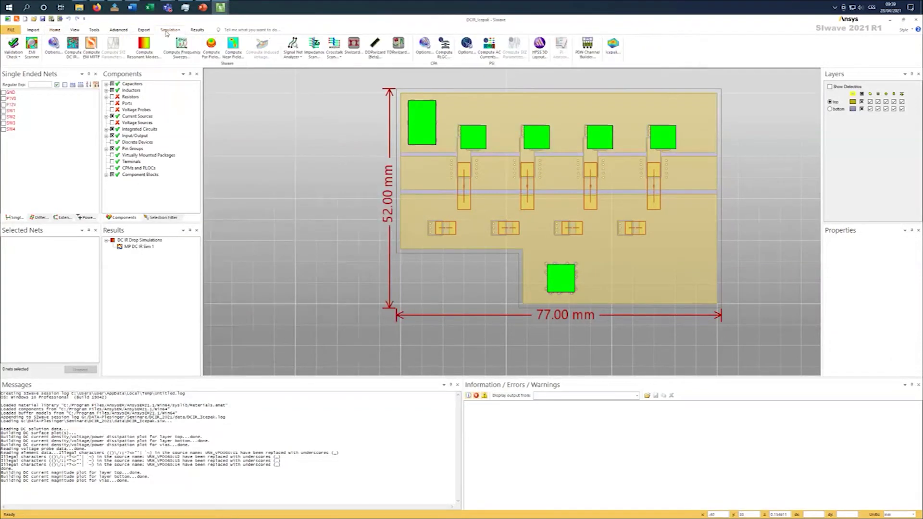
pyautogui.click(141, 30)
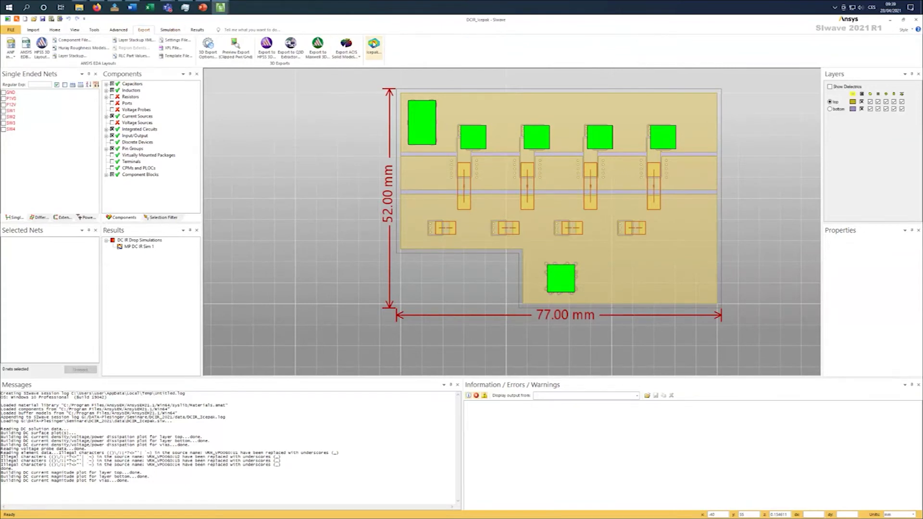
pyautogui.click(374, 46)
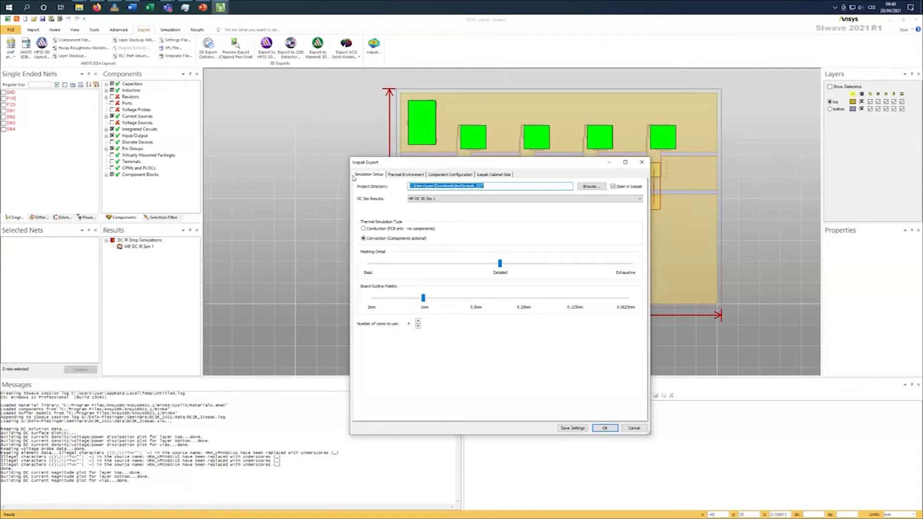
pyautogui.click(641, 162)
# Open the Icepak simulation setup and compare the Conduction and Convection thermal simulation types, leaving Convection selected
pyautogui.click(170, 29)
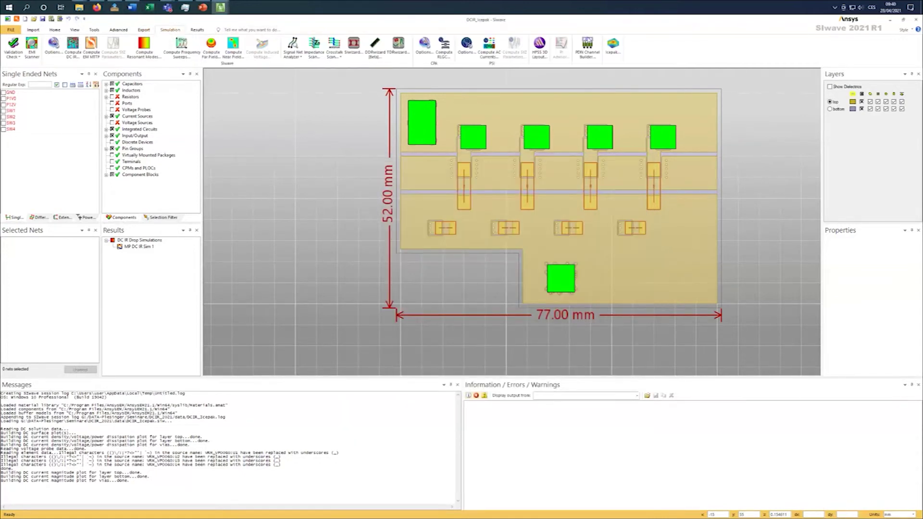
pyautogui.click(614, 44)
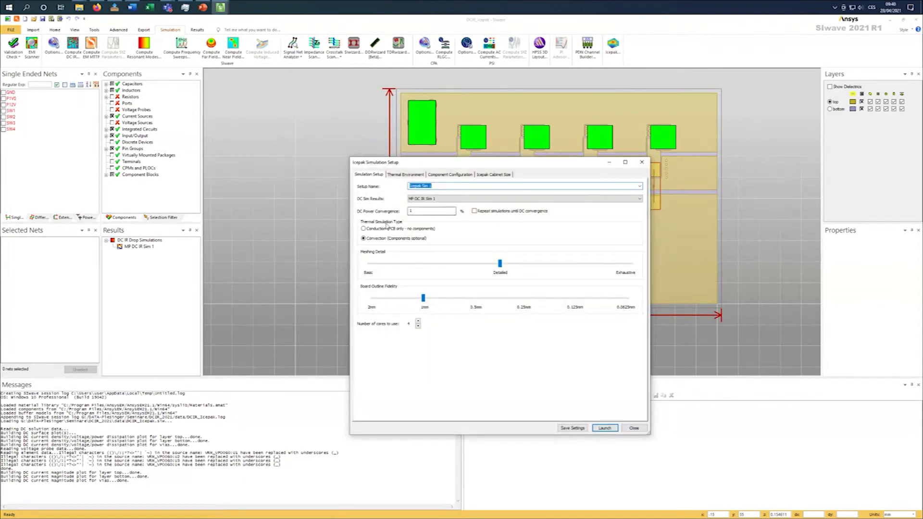
pyautogui.click(394, 231)
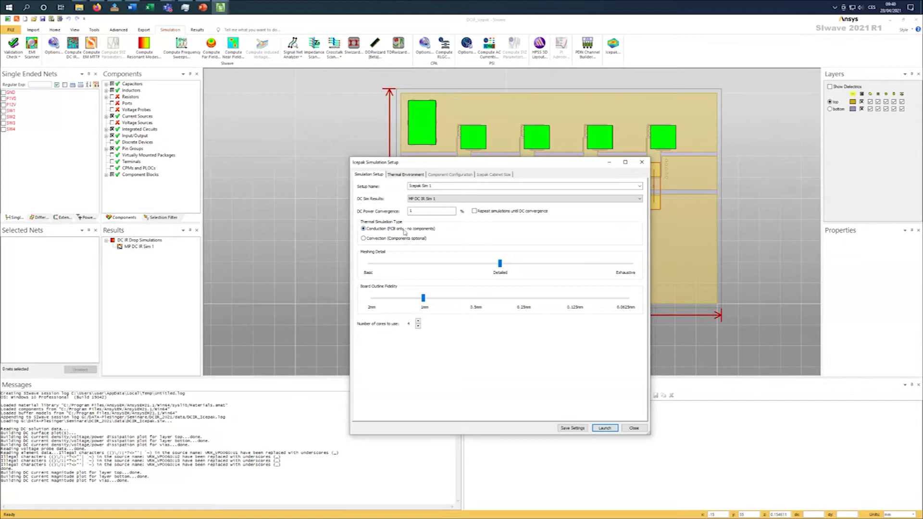
pyautogui.click(397, 239)
pyautogui.scroll(-1, 499, 263)
pyautogui.click(601, 264)
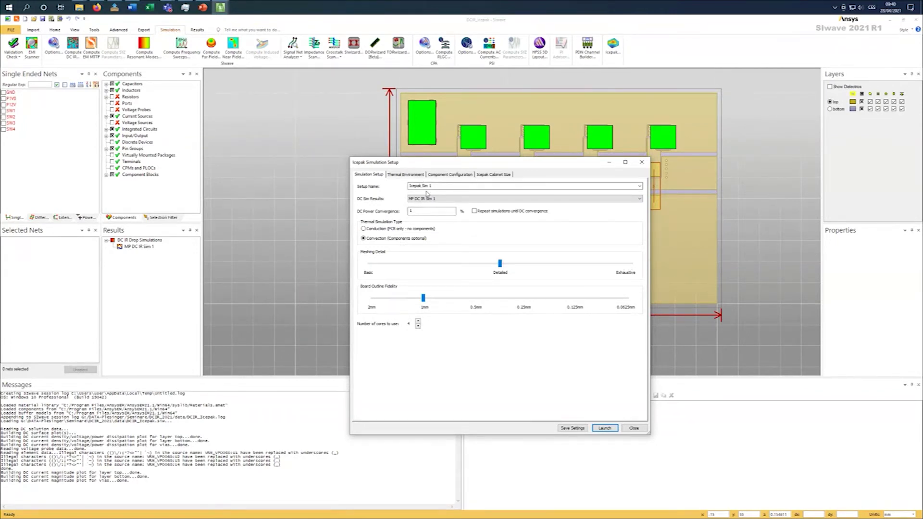
# Review the Icepak simulation's thermal environment, component configuration and cabinet size, and close the setup without launching
pyautogui.click(406, 175)
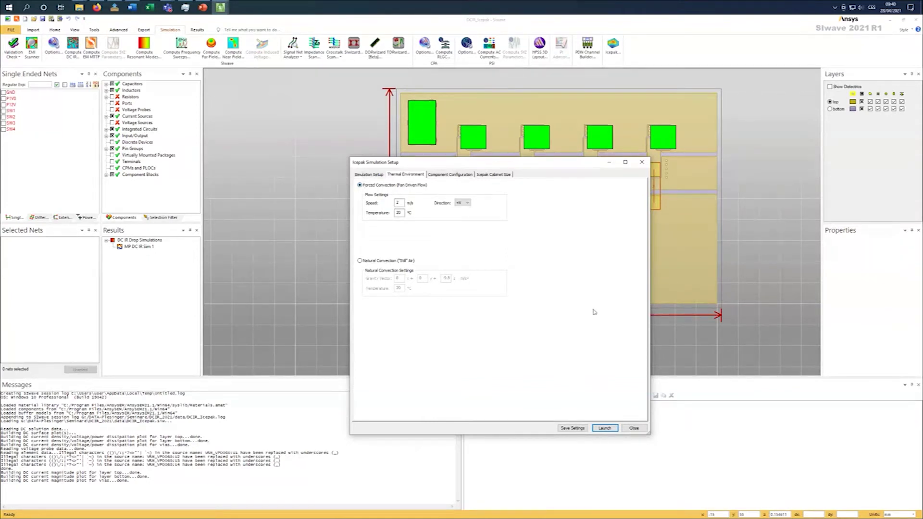
pyautogui.click(467, 203)
pyautogui.click(491, 202)
pyautogui.click(398, 213)
pyautogui.click(443, 175)
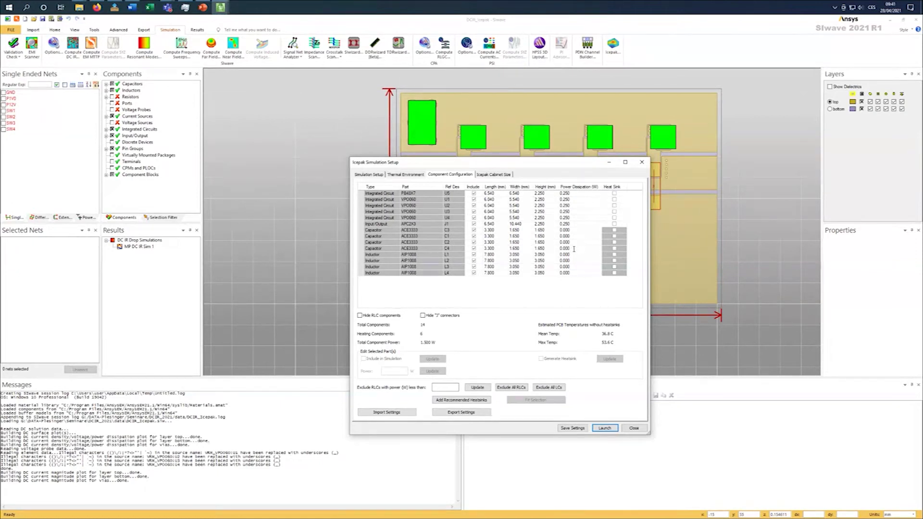
pyautogui.click(498, 174)
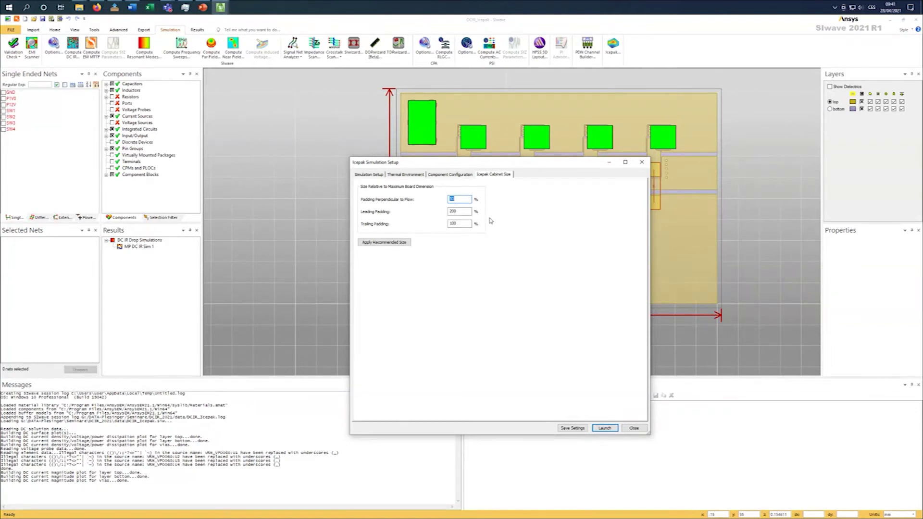
pyautogui.click(371, 175)
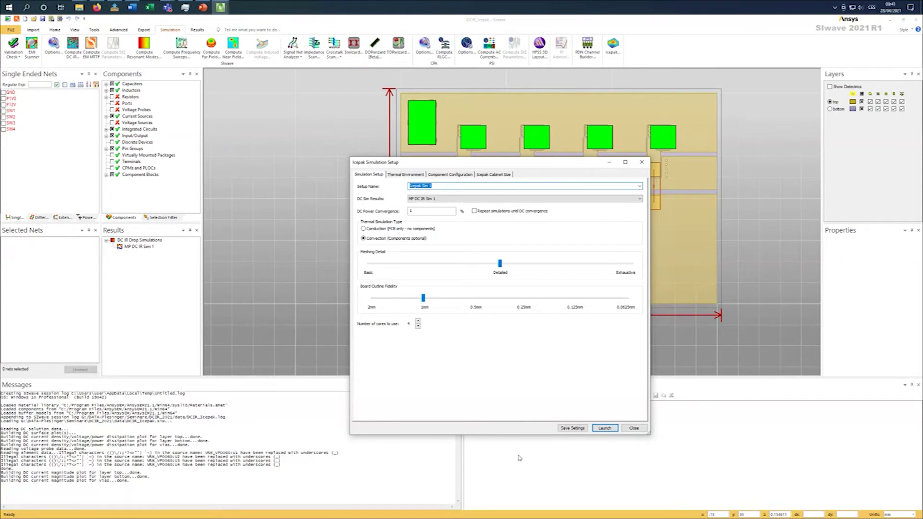
pyautogui.click(634, 427)
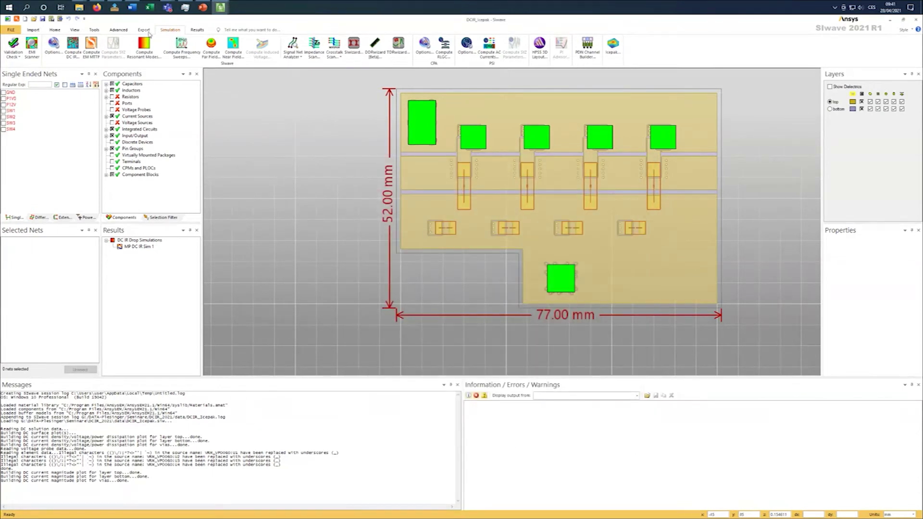
# Open the Icepak export for MP DC IR Sim 1, check its component configuration and return to its simulation setup
pyautogui.click(127, 31)
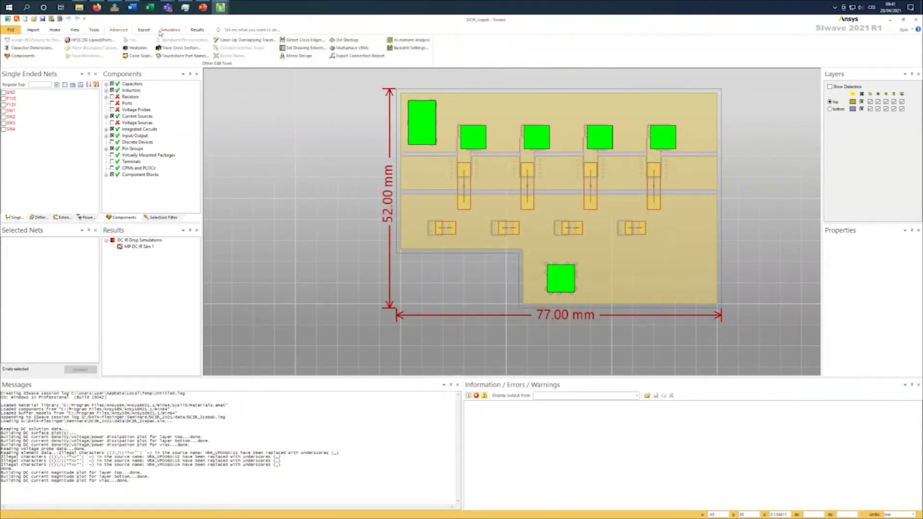
pyautogui.click(144, 29)
pyautogui.click(374, 44)
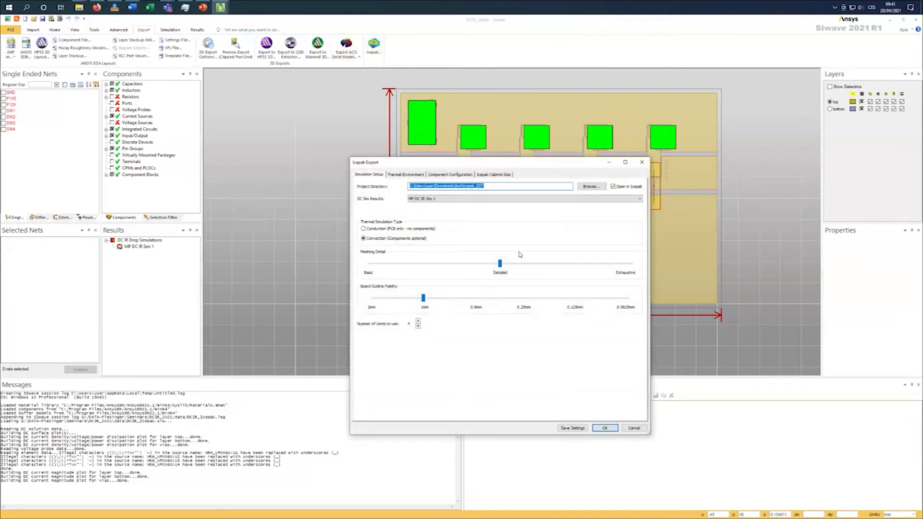
pyautogui.click(471, 176)
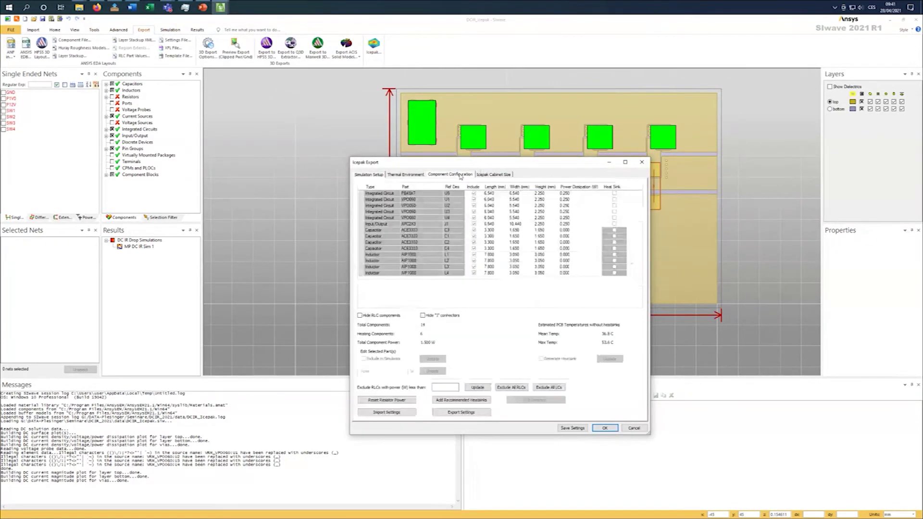
pyautogui.click(375, 176)
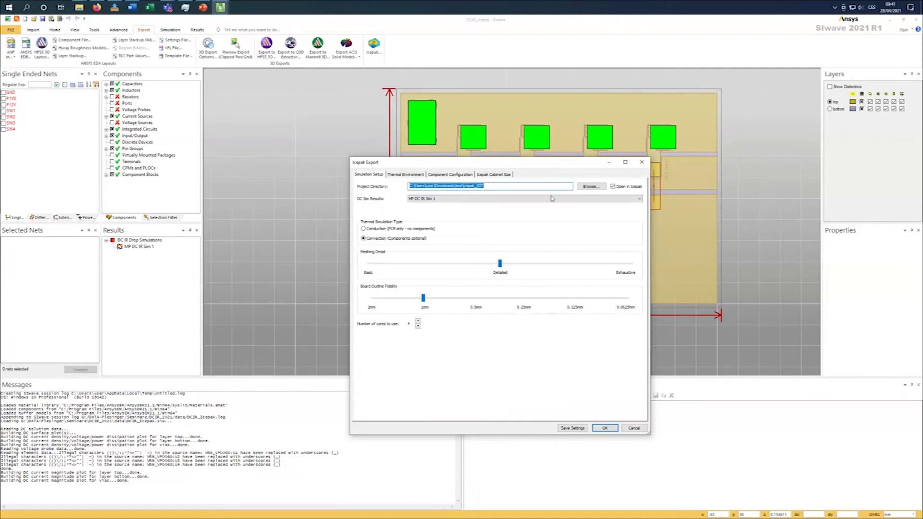
# Set the export's project directory to icepak inside a new icepak_export folder in data, and run the export
pyautogui.click(591, 187)
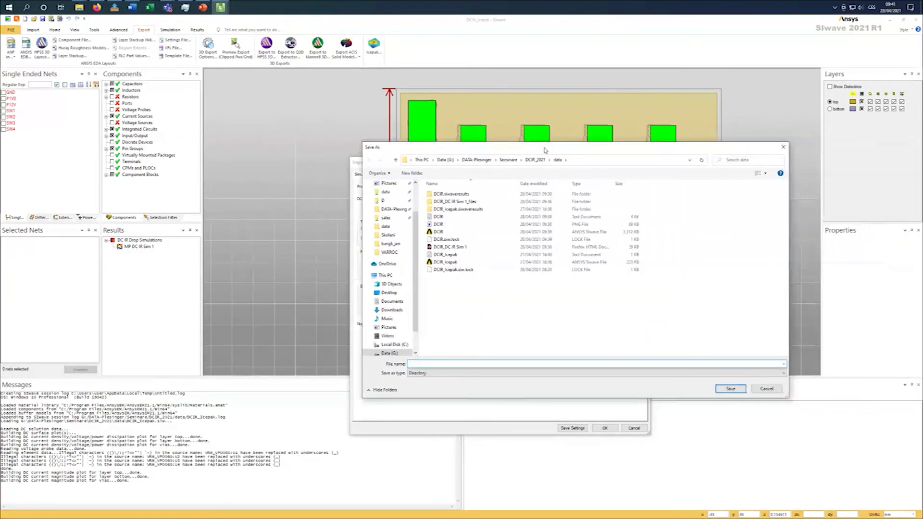
pyautogui.rightClick(529, 304)
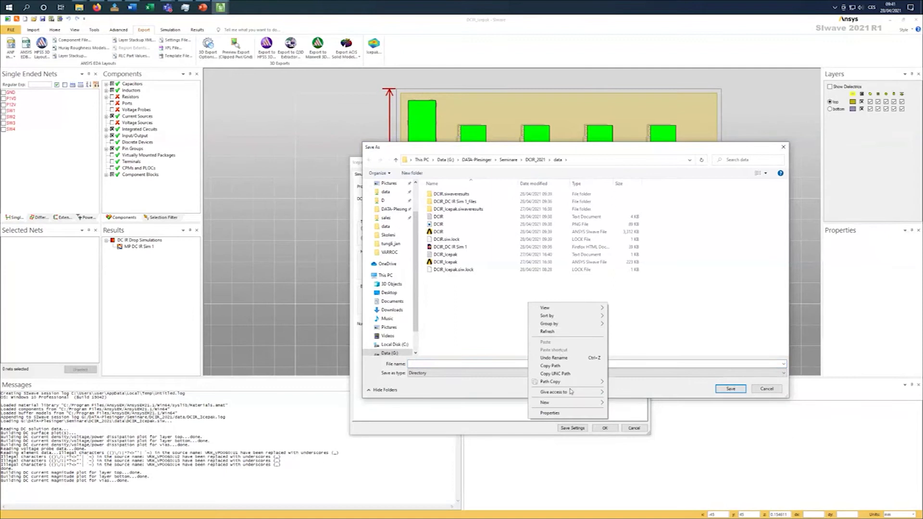
pyautogui.moveTo(581, 404)
pyautogui.click(637, 404)
pyautogui.write('Icepak_export')
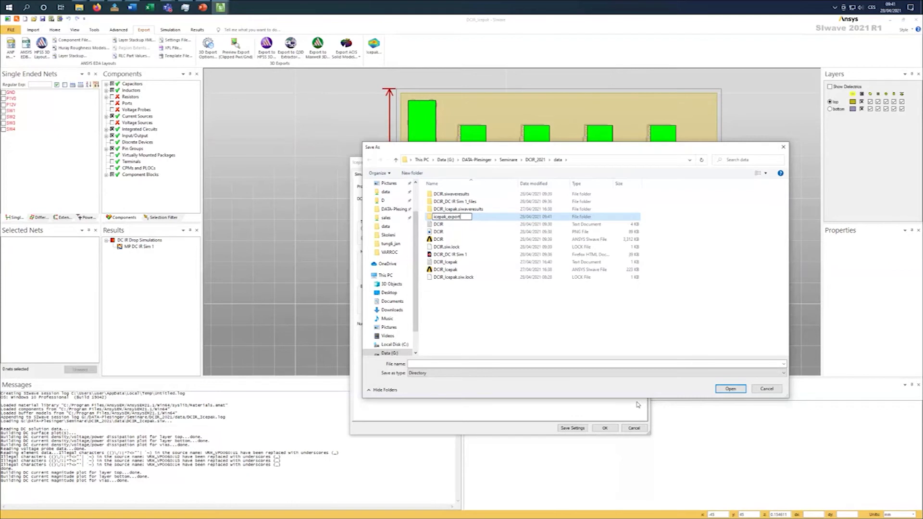
pyautogui.click(730, 389)
pyautogui.click(740, 389)
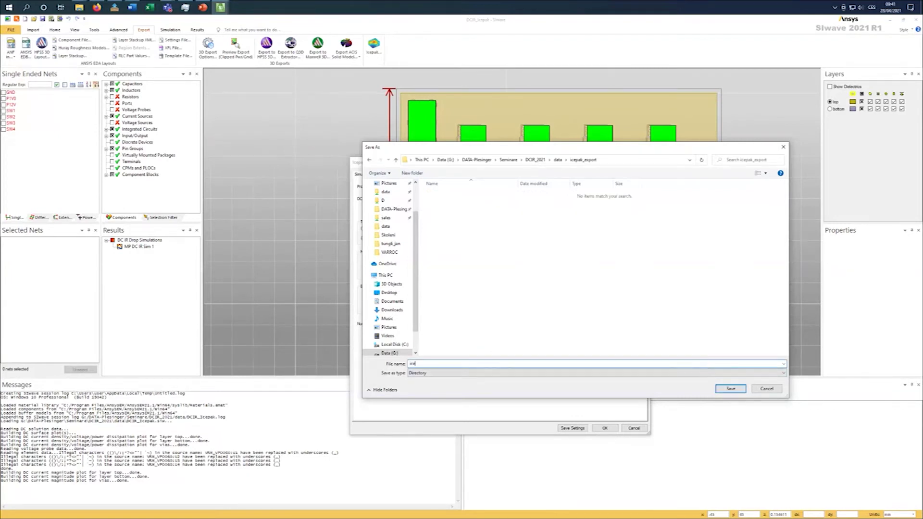
pyautogui.click(721, 391)
pyautogui.click(606, 428)
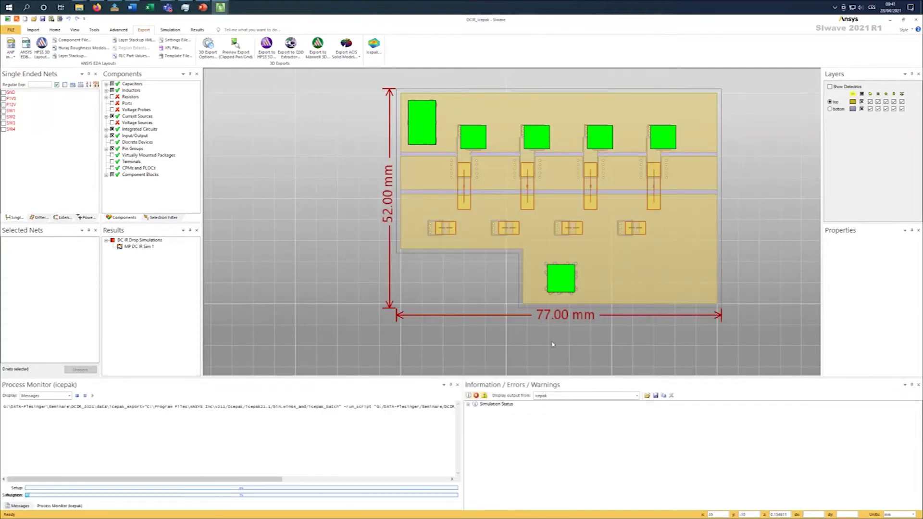
# Launch Ansys Electronics Desktop 2021 R1 while the Icepak export runs
pyautogui.click(9, 7)
pyautogui.click(57, 201)
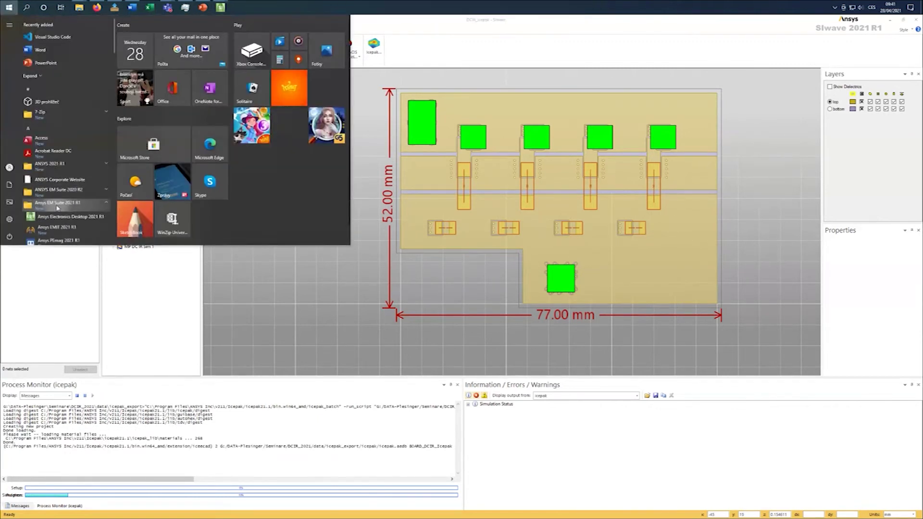
pyautogui.click(68, 223)
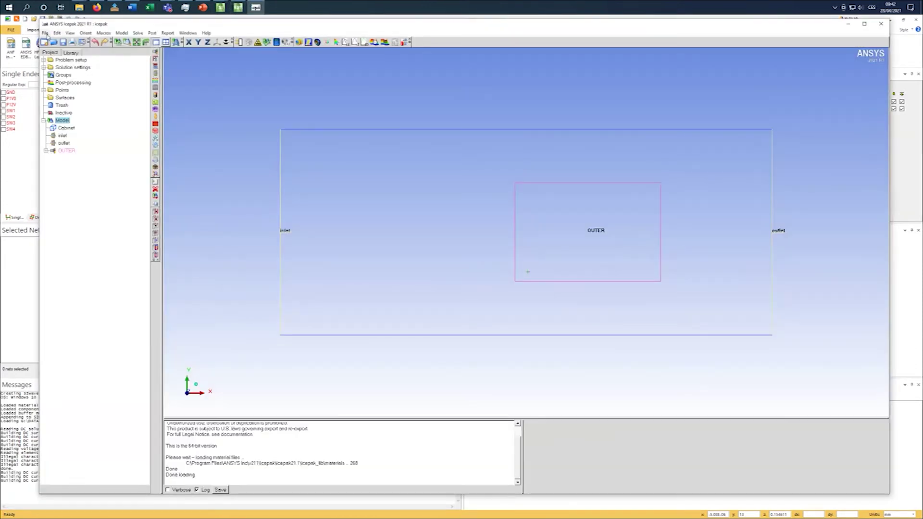
# Pack the exported Icepak project as icepak.tzr in the icepak_export folder
pyautogui.click(45, 33)
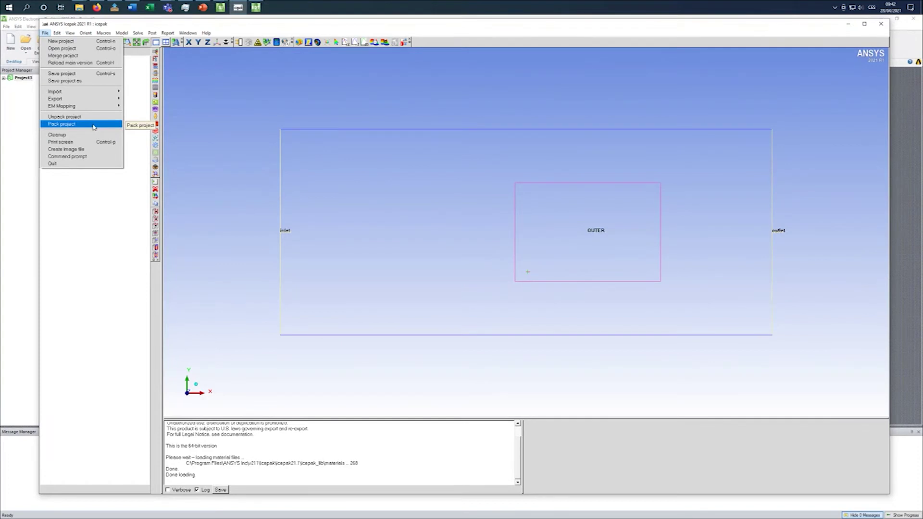
pyautogui.click(94, 127)
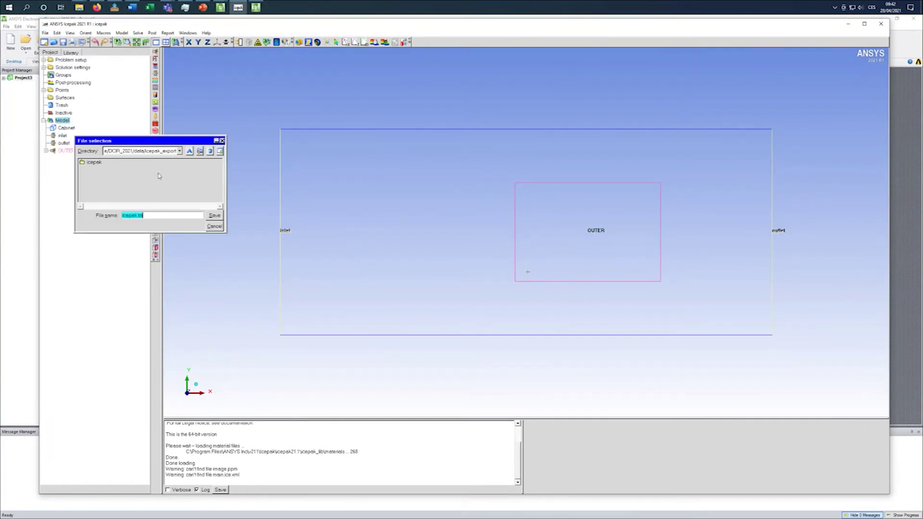
pyautogui.doubleClick(94, 162)
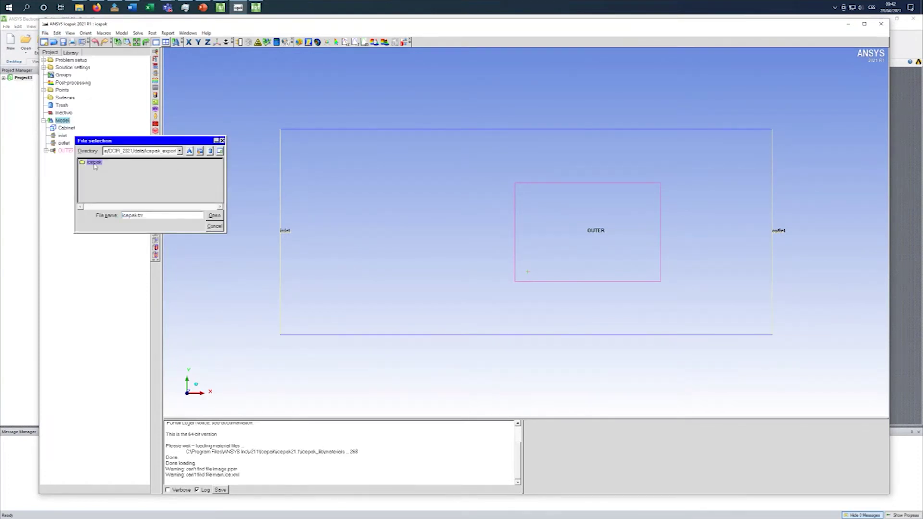
pyautogui.click(189, 152)
pyautogui.click(223, 216)
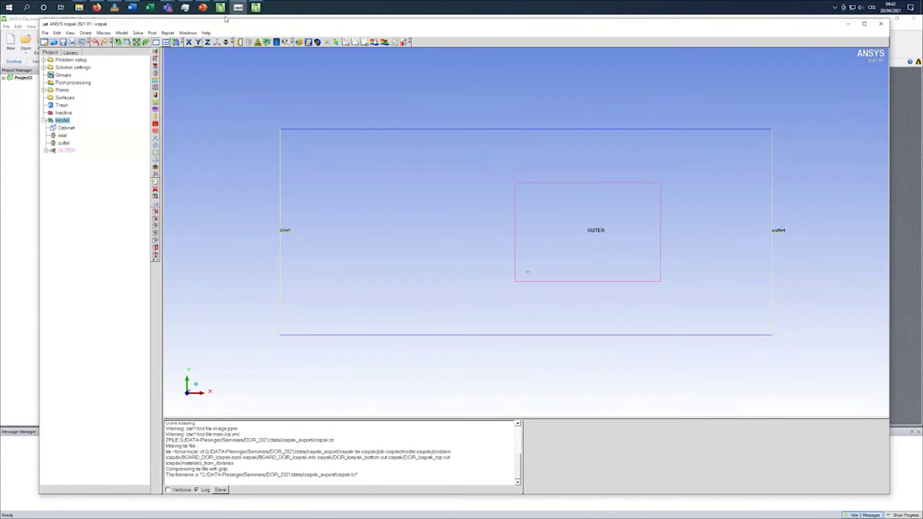
# Switch to Electronics Desktop and open the Icepak Classic project icepak.tzr from the icepak_export folder
pyautogui.click(847, 26)
pyautogui.click(6, 26)
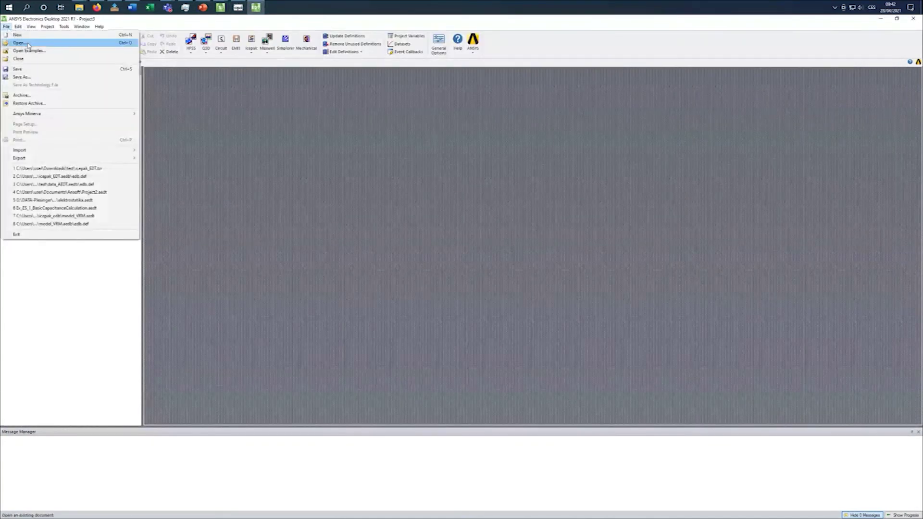
pyautogui.click(28, 43)
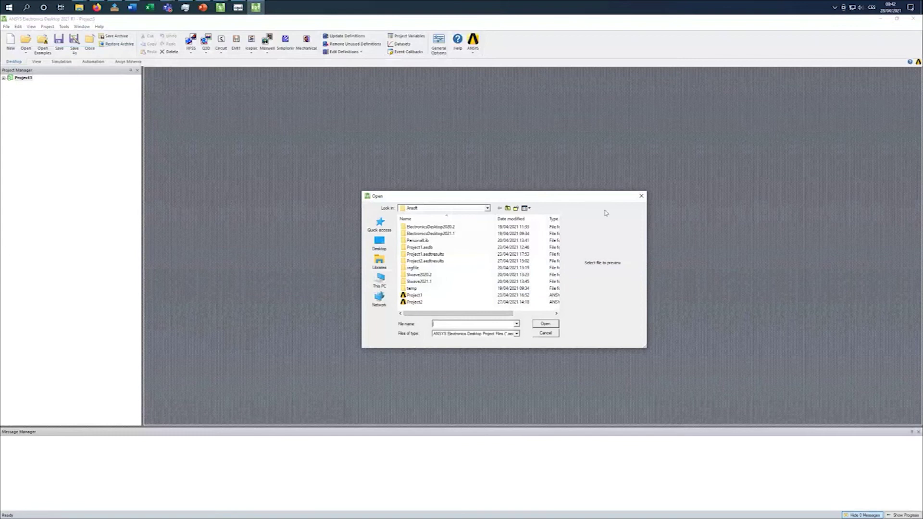
pyautogui.moveTo(564, 197); pyautogui.dragTo(922, 207)
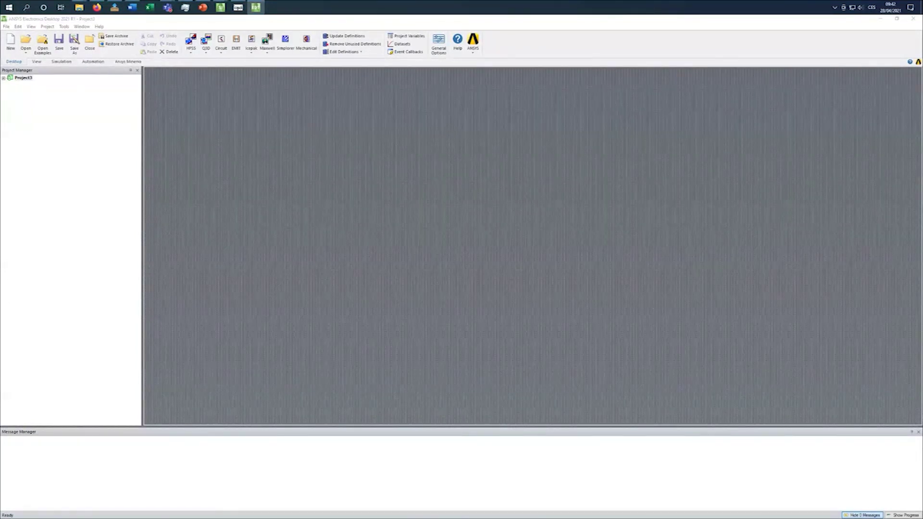
pyautogui.moveTo(922, 206); pyautogui.dragTo(483, 152)
pyautogui.click(407, 189)
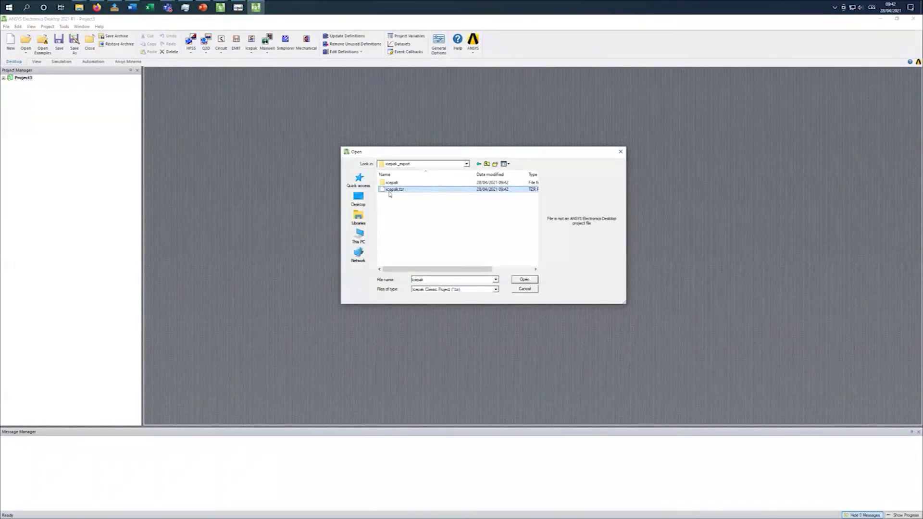
pyautogui.click(524, 280)
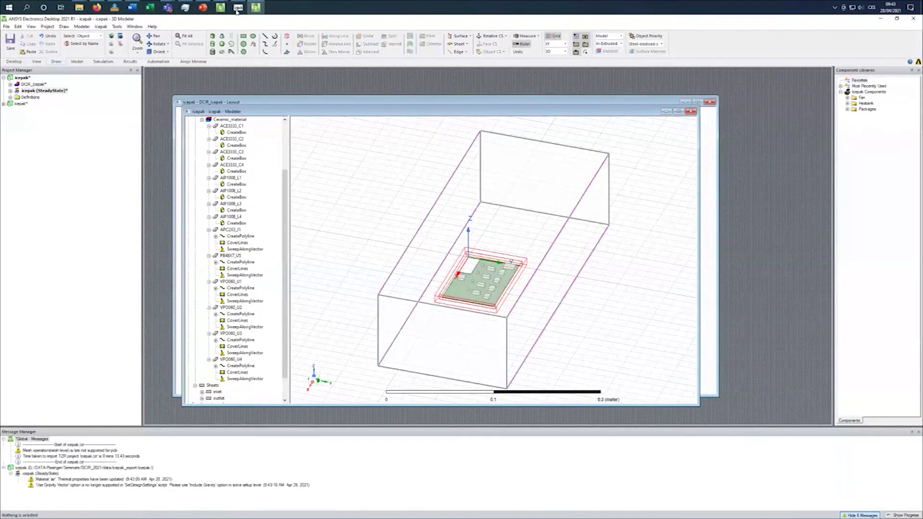
# Maximize the imported Icepak model's 3D view and expand the icepak (SteadyState) design in the project tree
pyautogui.moveTo(236, 11)
pyautogui.doubleClick(356, 111)
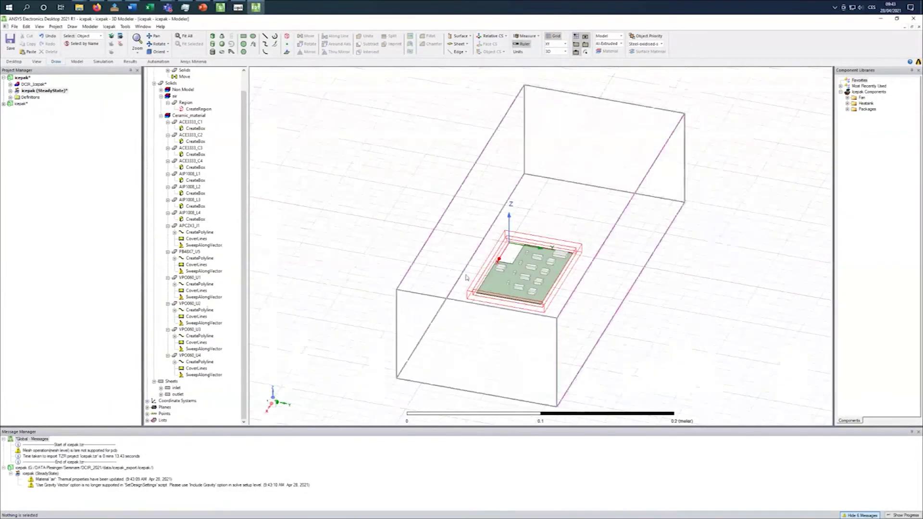
pyautogui.scroll(3, 576, 227)
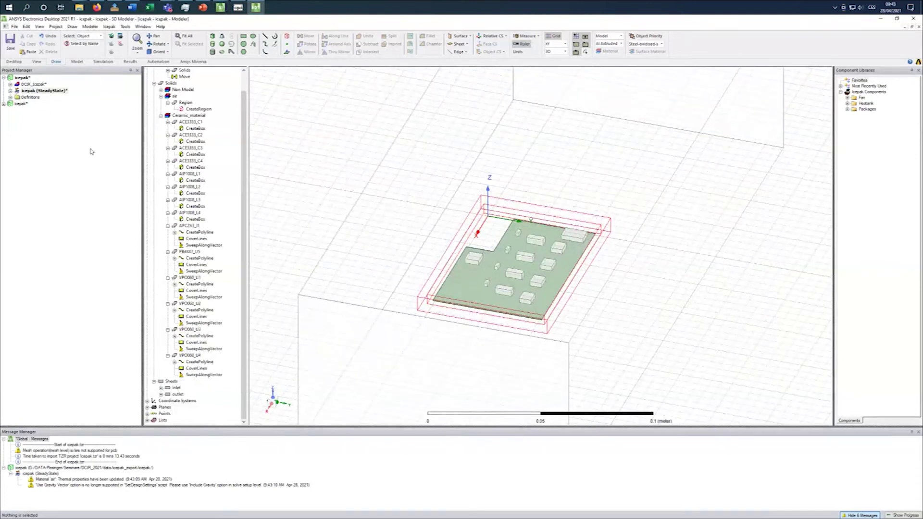
pyautogui.click(10, 91)
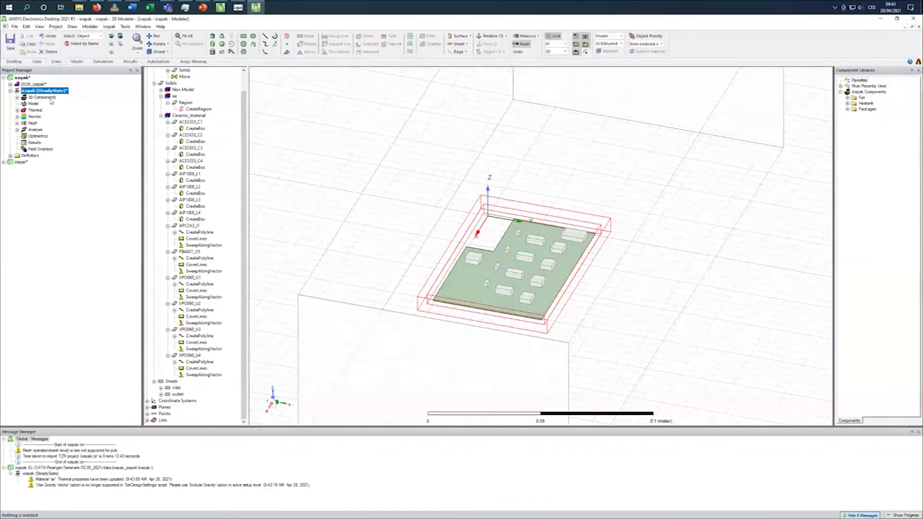
# Open the DCIR_Icepak layout and inspect the board with filled shapes, then with outlines only
pyautogui.doubleClick(34, 84)
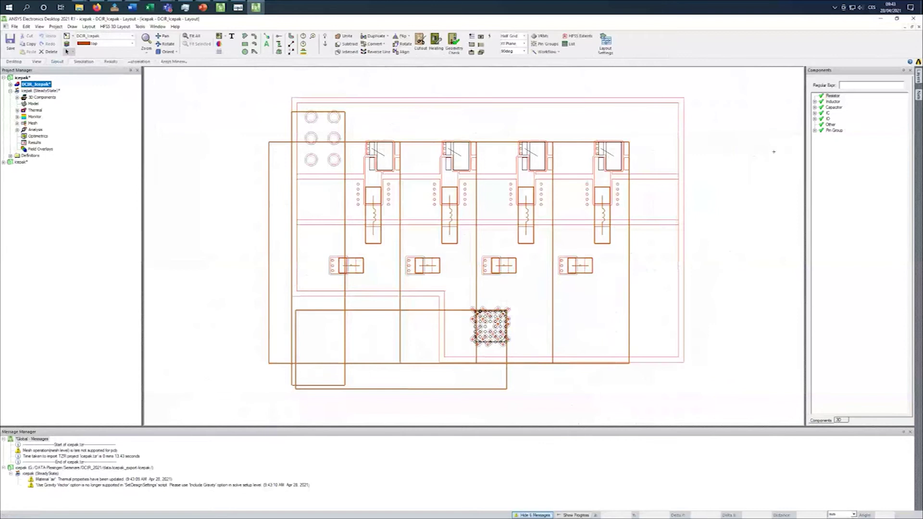
pyautogui.click(221, 39)
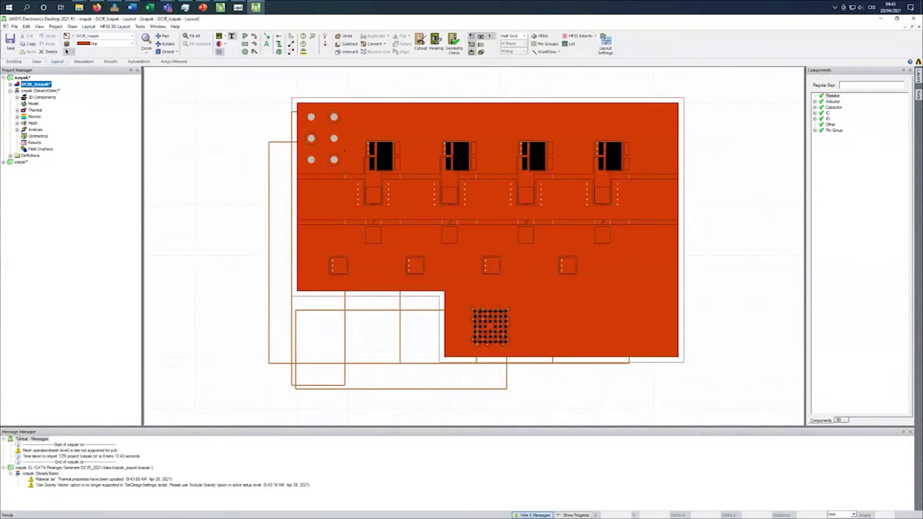
pyautogui.click(918, 76)
pyautogui.click(224, 37)
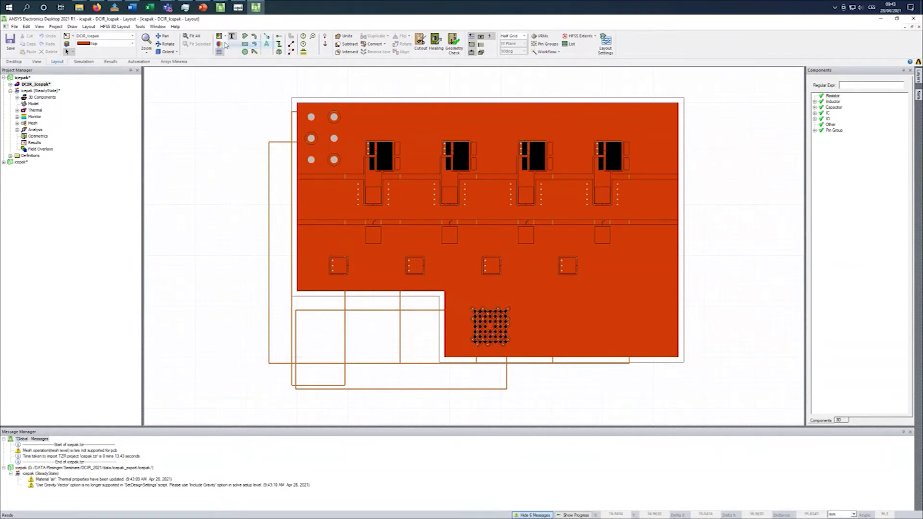
pyautogui.click(227, 52)
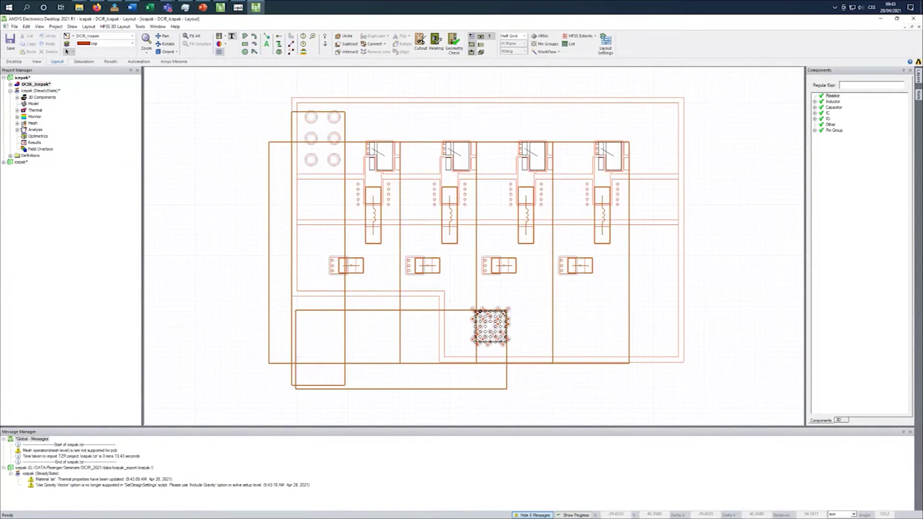
# Examine the sources and the analysis setup of the DCIR_Icepak design in the project tree
pyautogui.click(11, 84)
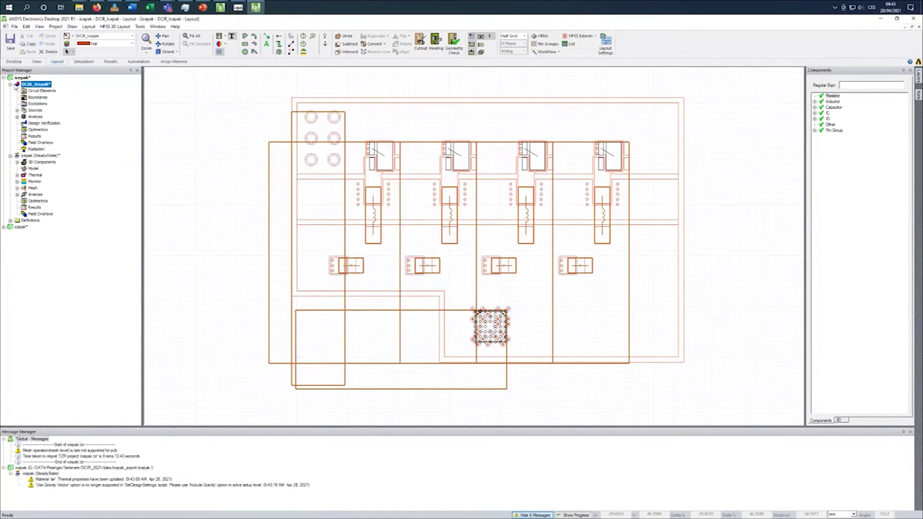
pyautogui.click(18, 110)
pyautogui.click(39, 116)
pyautogui.click(51, 124)
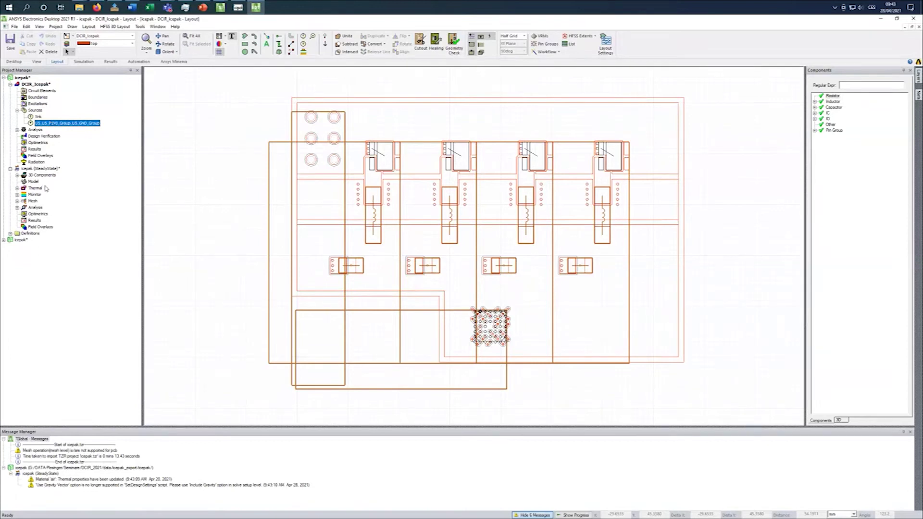
pyautogui.click(17, 130)
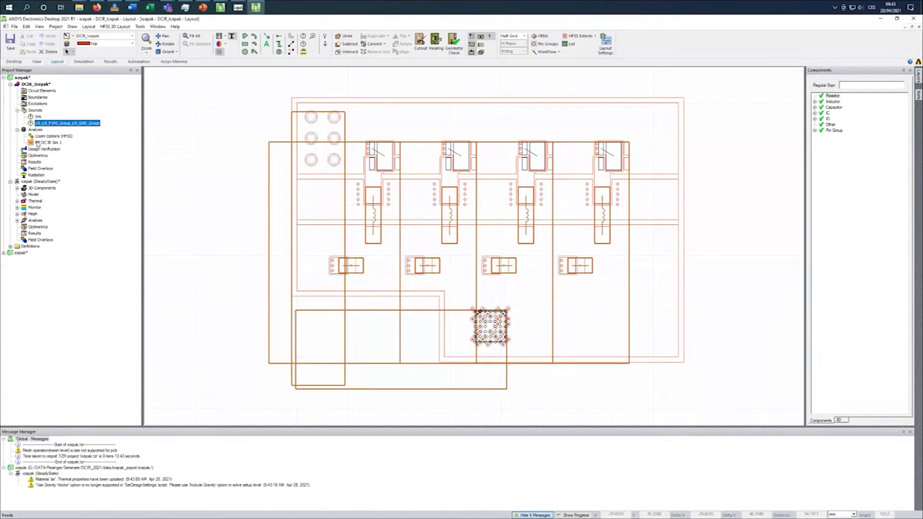
# Collapse the DCIR_Icepak design and return to the 3D model of the icepak (SteadyState) design
pyautogui.click(10, 84)
pyautogui.click(36, 92)
pyautogui.click(36, 91)
pyautogui.press('Escape')
pyautogui.doubleClick(58, 92)
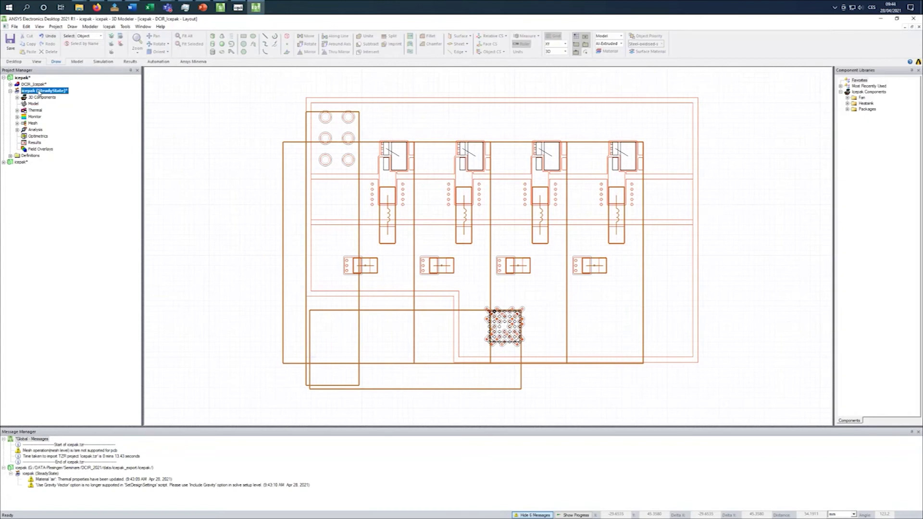
# Hide the air region and the inlet and outlet sheets around the board, and show the progress pane
pyautogui.click(361, 234)
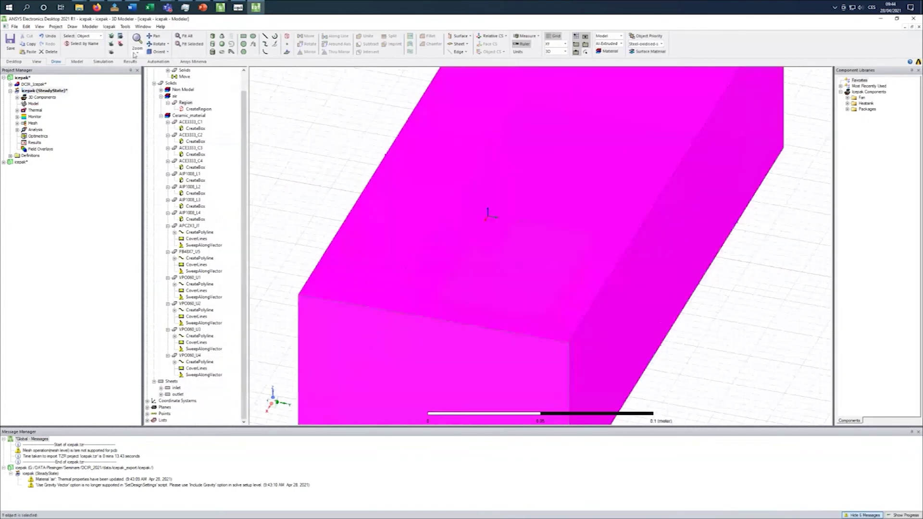
pyautogui.hotkey('ctrl', 'h')
pyautogui.click(327, 341)
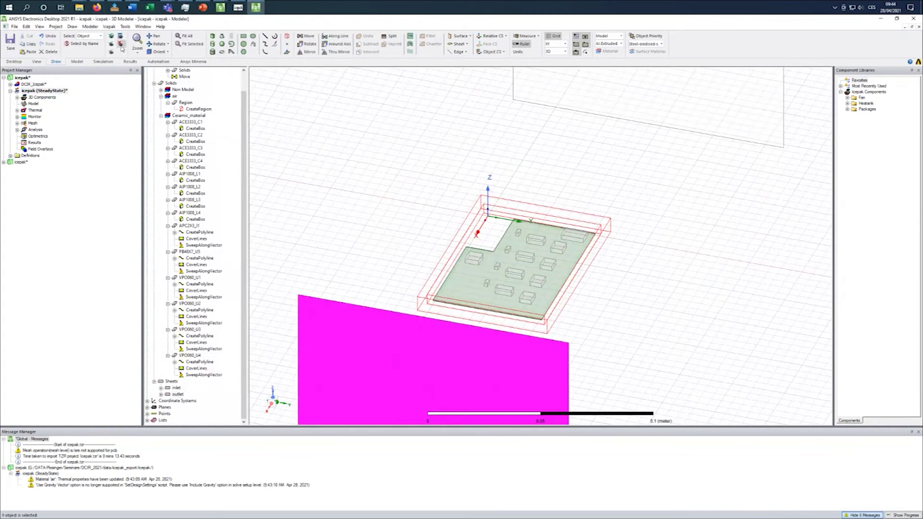
pyautogui.click(536, 73)
pyautogui.hotkey('ctrl', 'h')
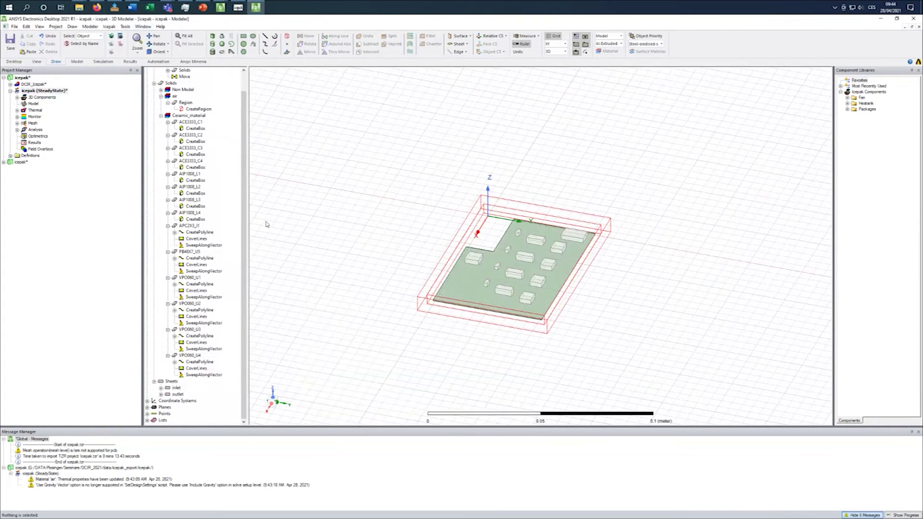
pyautogui.click(895, 514)
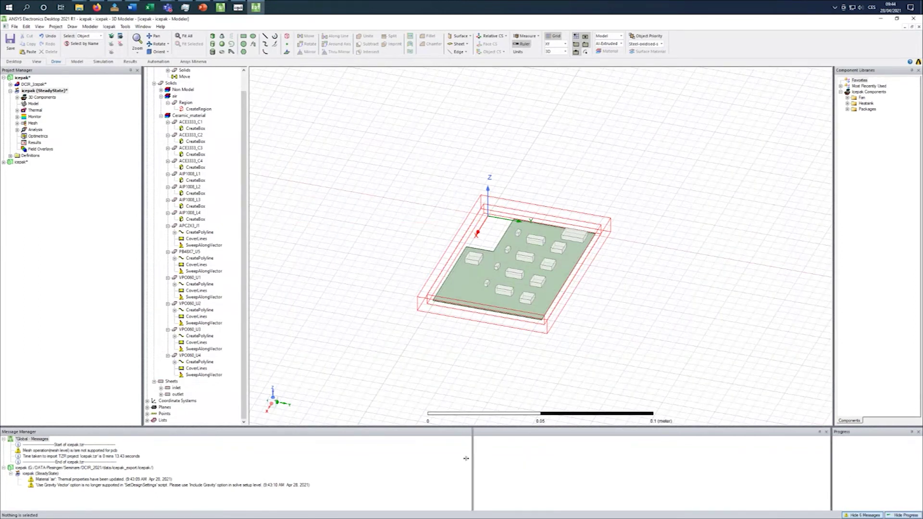